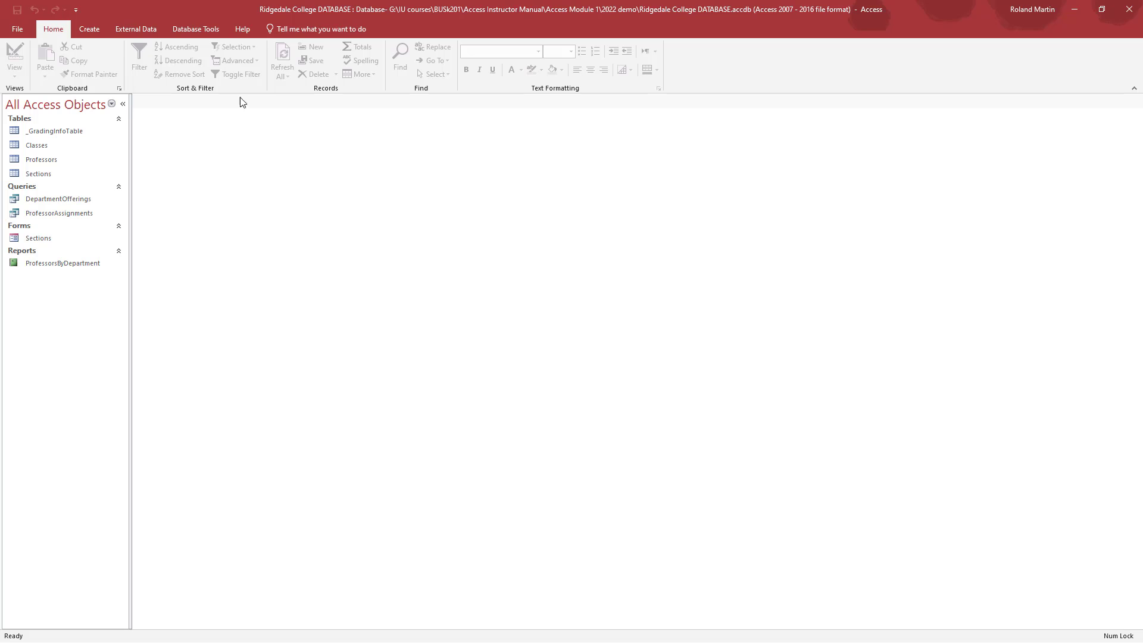
- Create a new blank table and rename its default ID field to DeptID
click(86, 28)
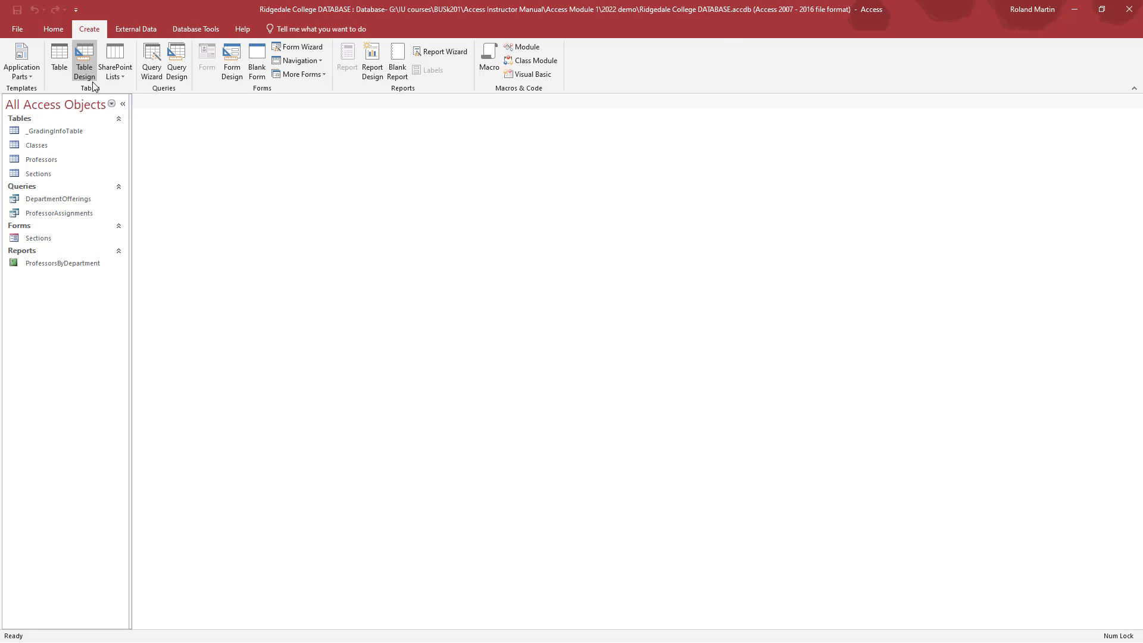
click(66, 54)
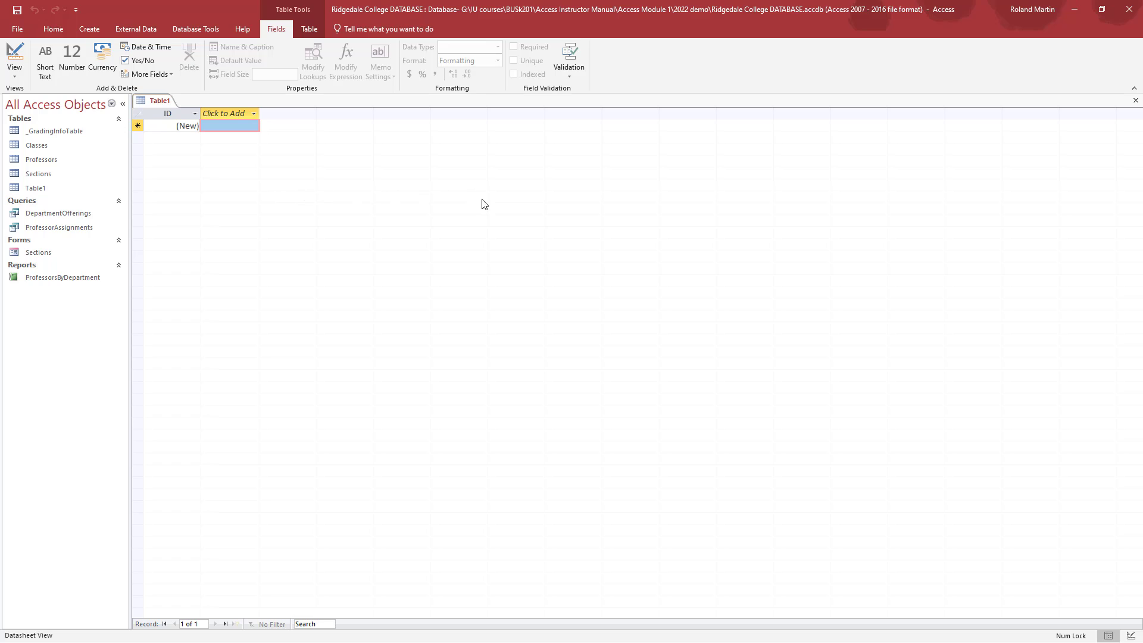
click(196, 112)
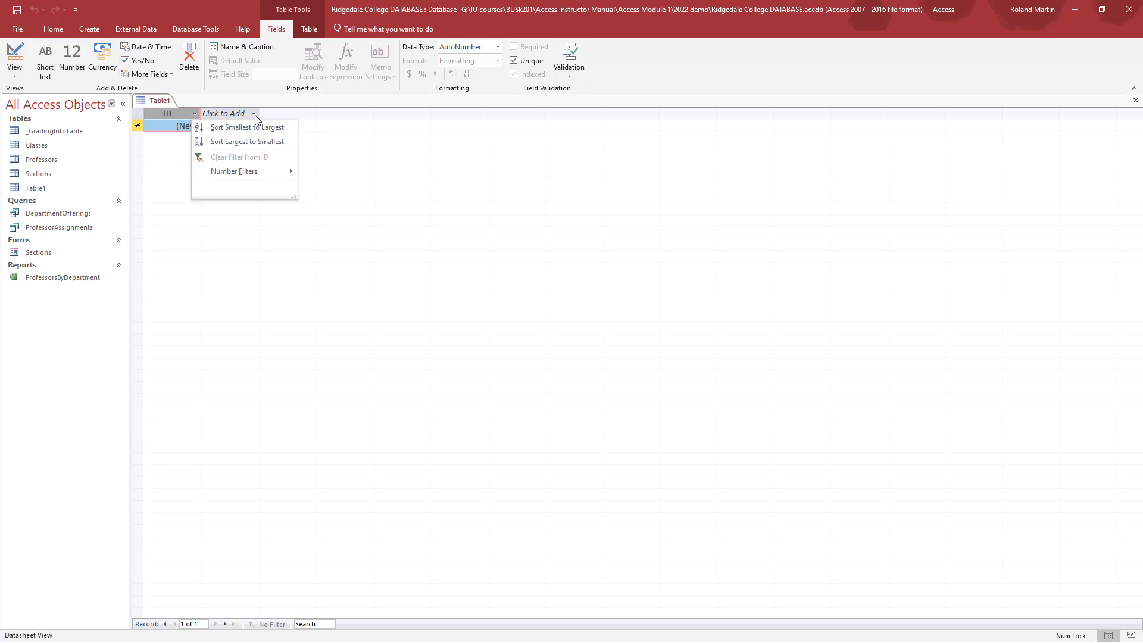
click(178, 113)
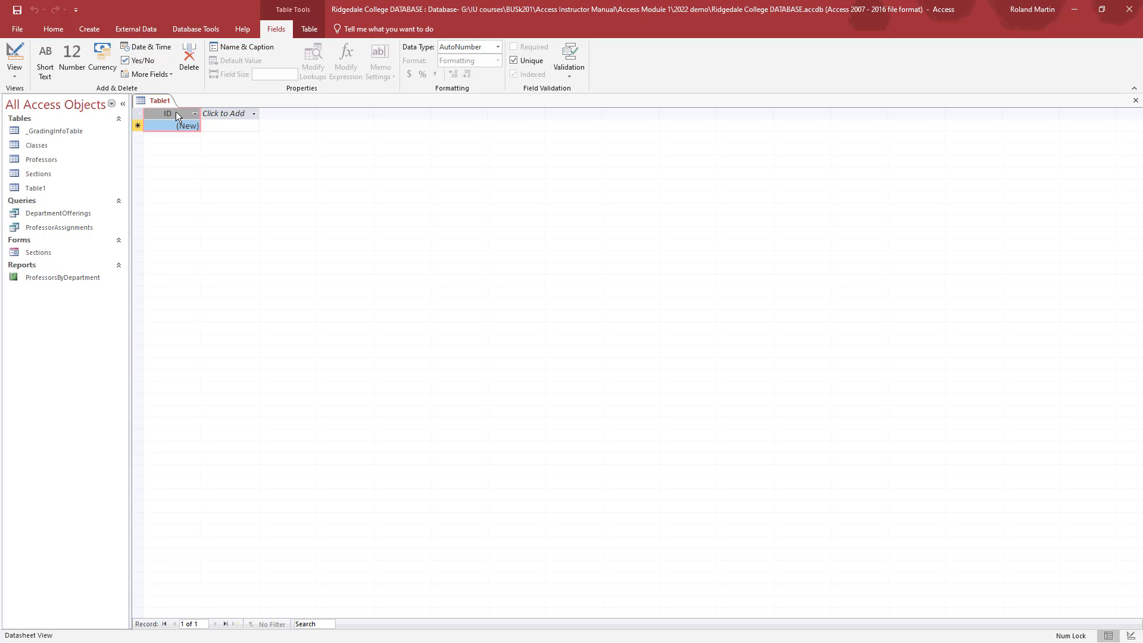
right_click(181, 113)
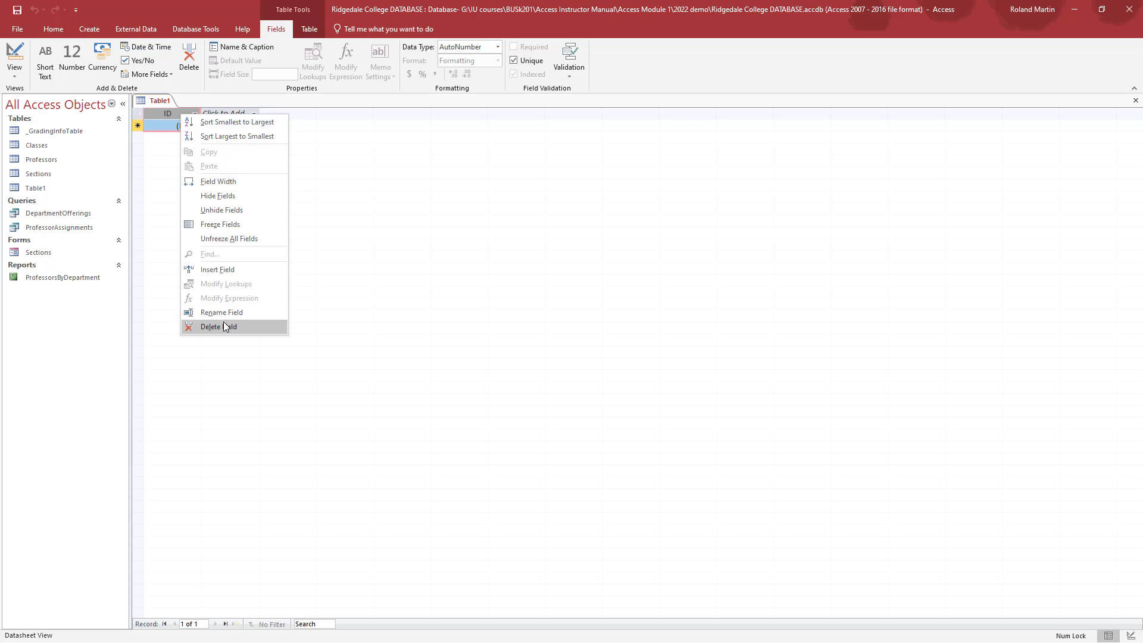
click(239, 50)
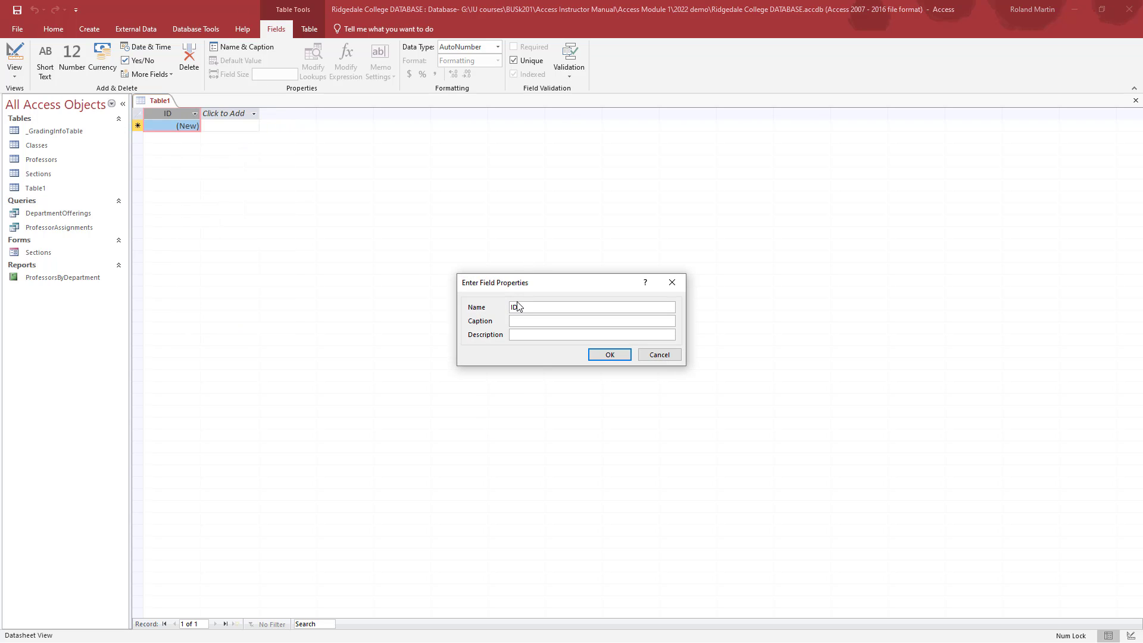
double_click(518, 305)
key(Home)
text(Dept)
click(610, 355)
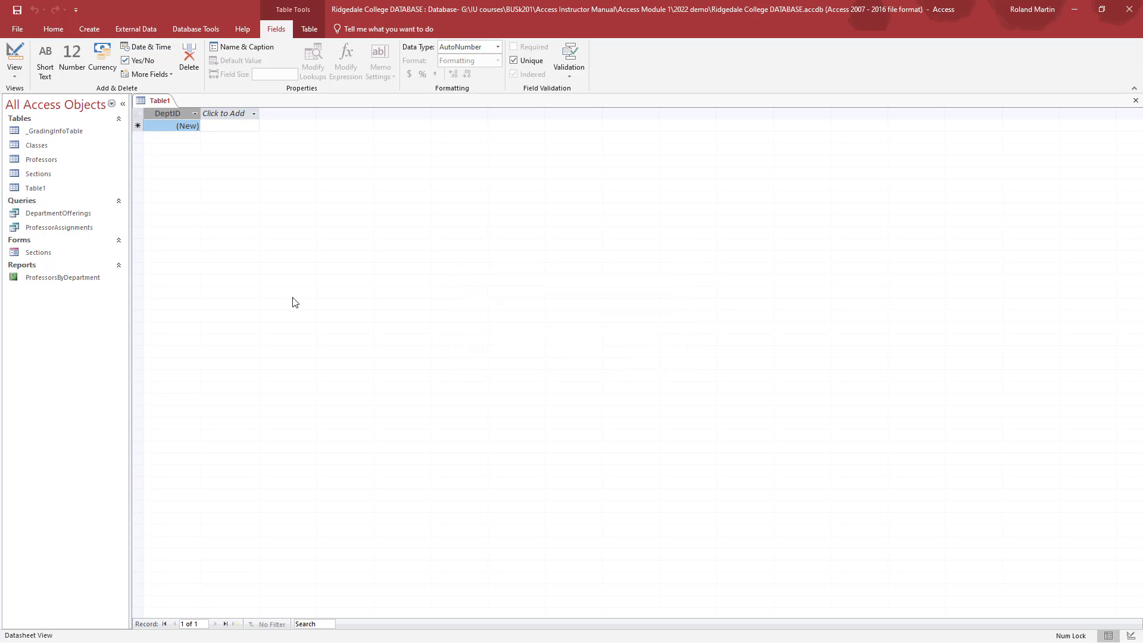
- Change the data type of the DeptID field to Short Text
double_click(172, 113)
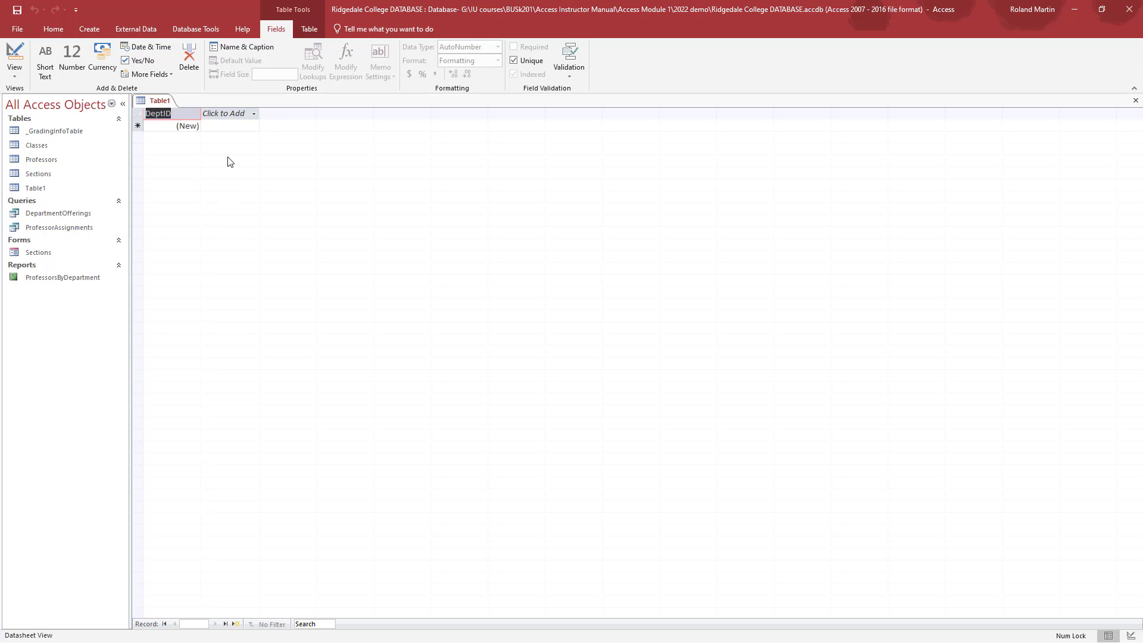
click(183, 124)
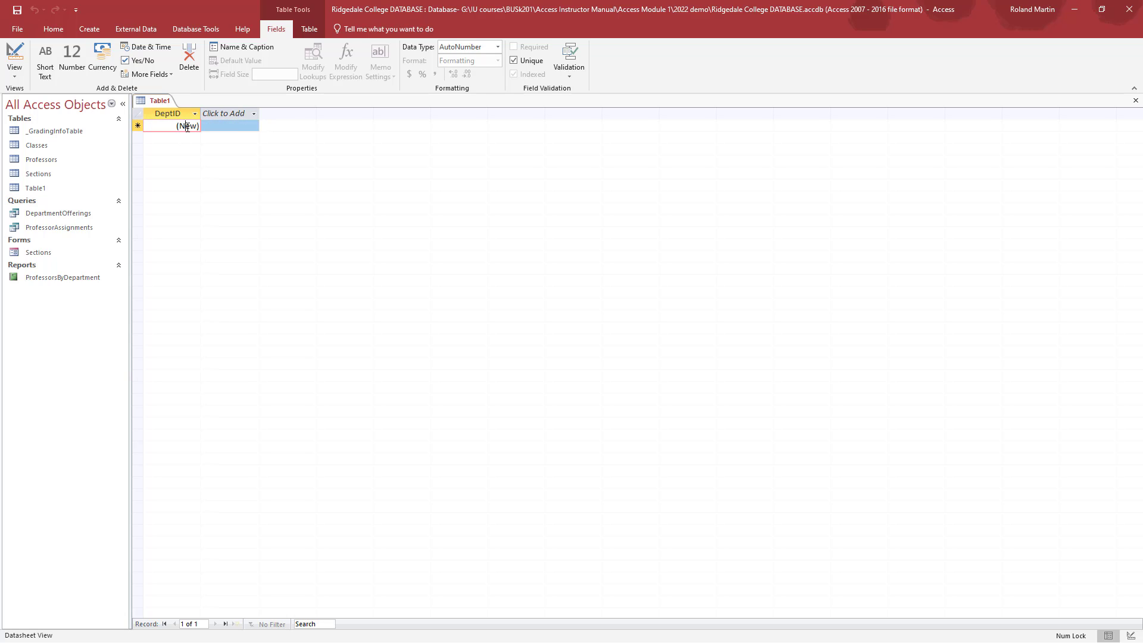
click(176, 113)
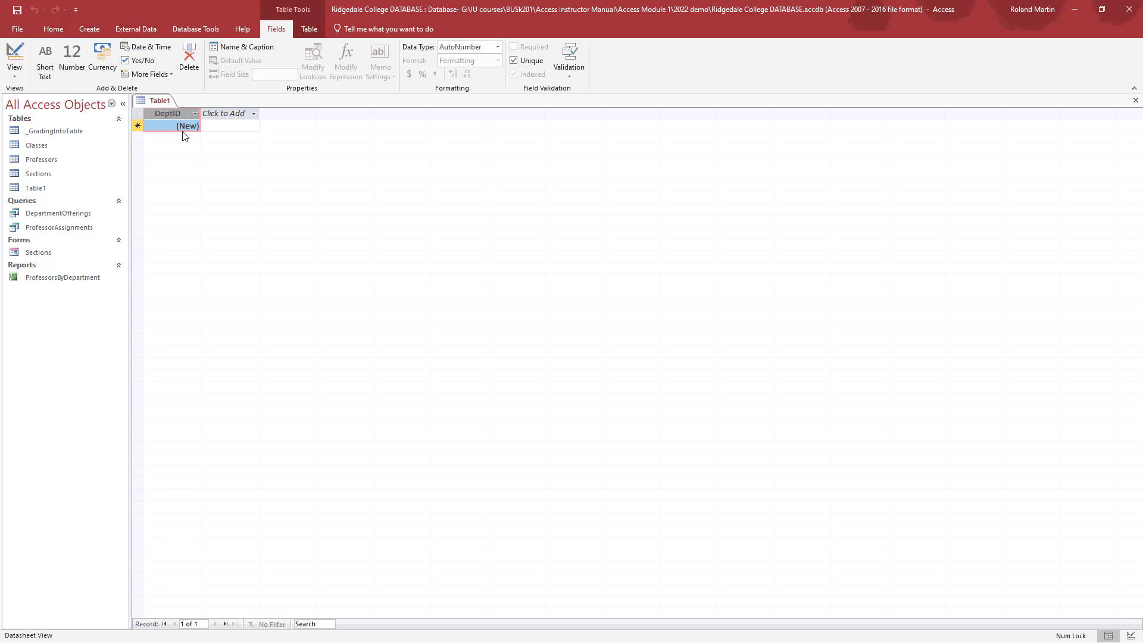
click(498, 48)
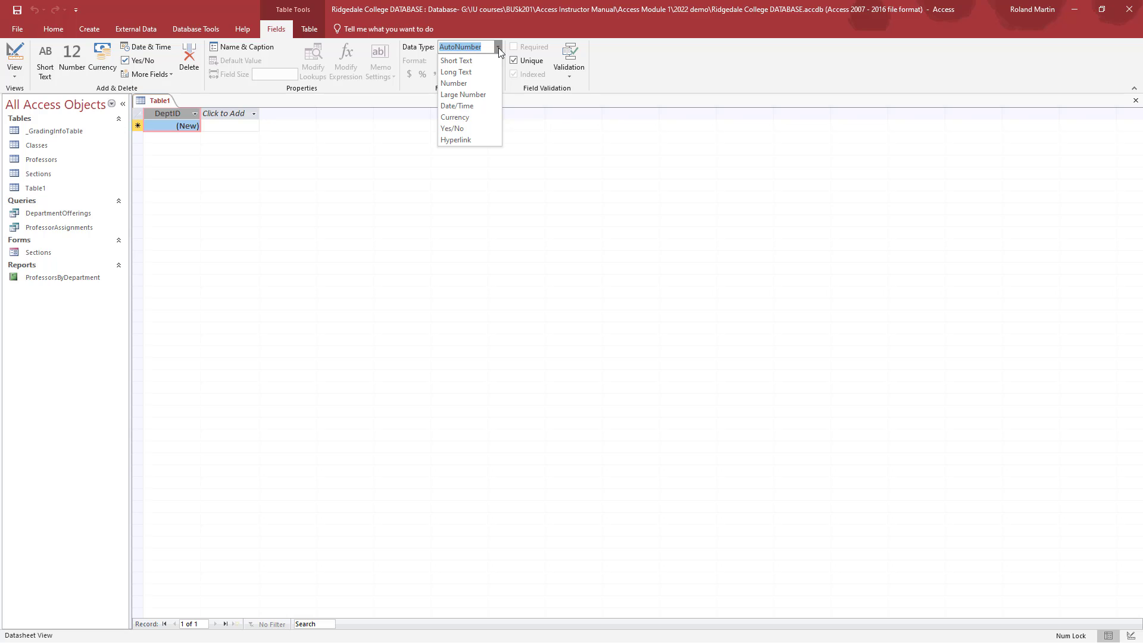
click(467, 61)
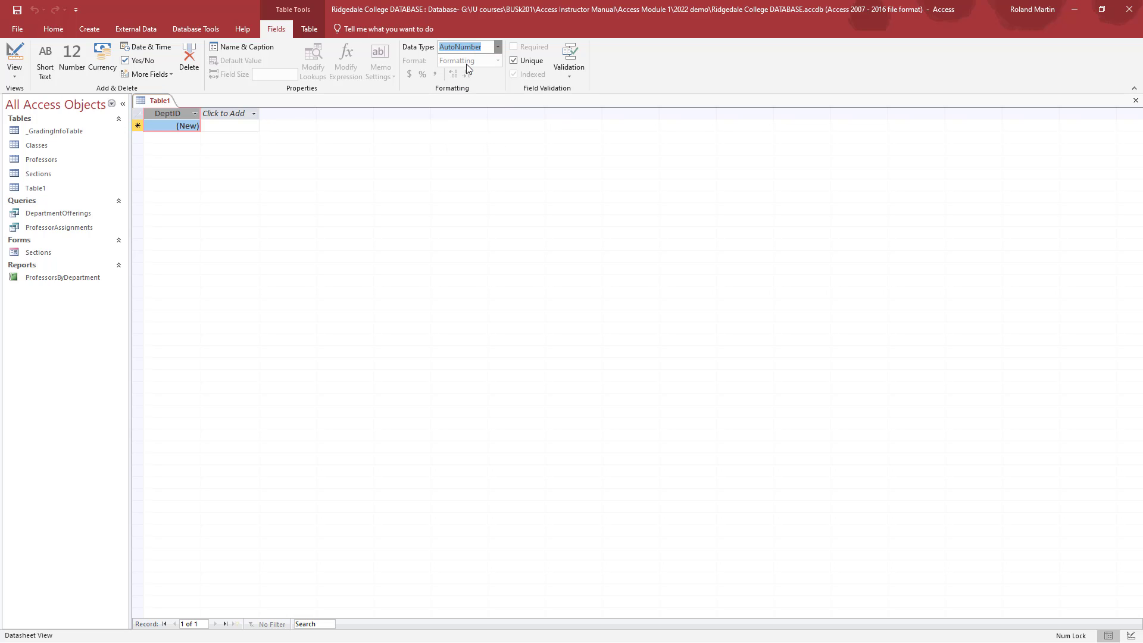
click(497, 47)
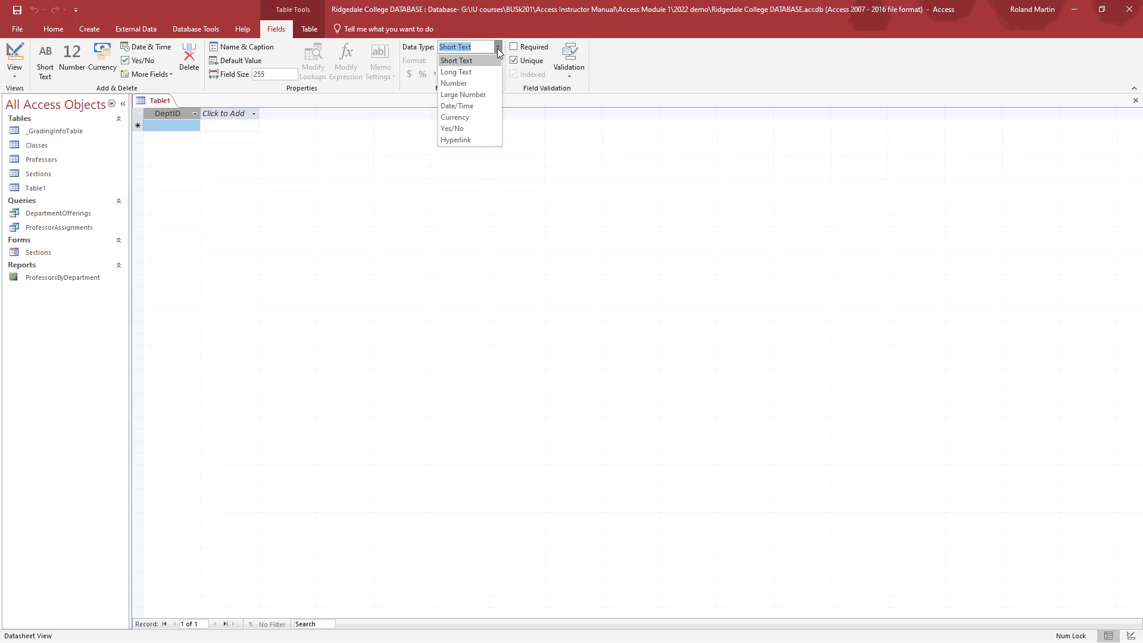
click(479, 72)
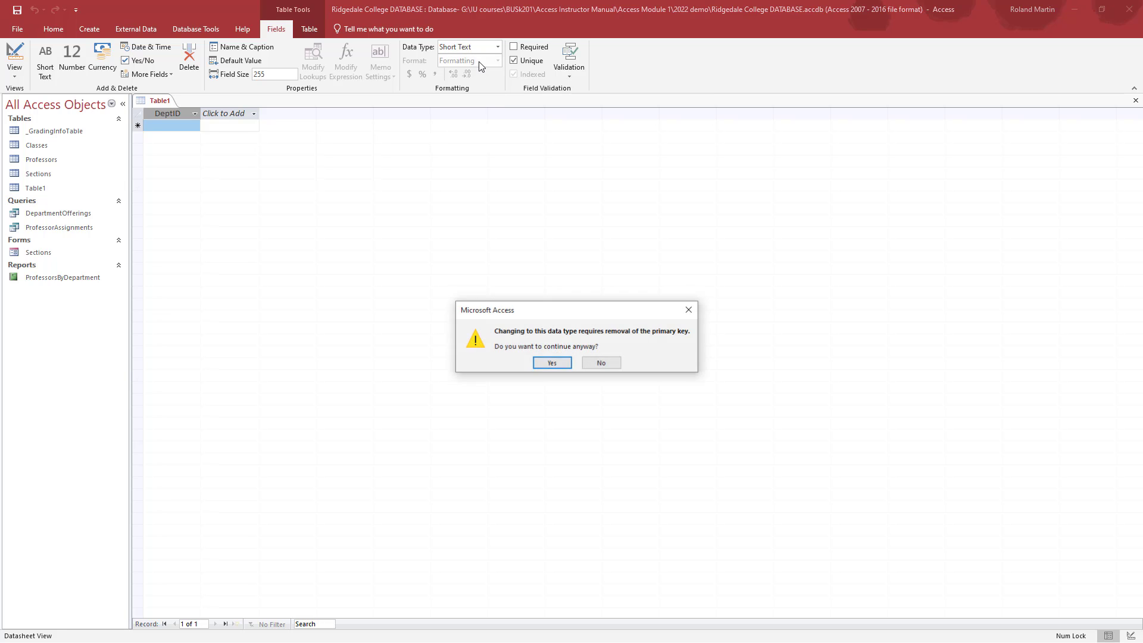
click(601, 363)
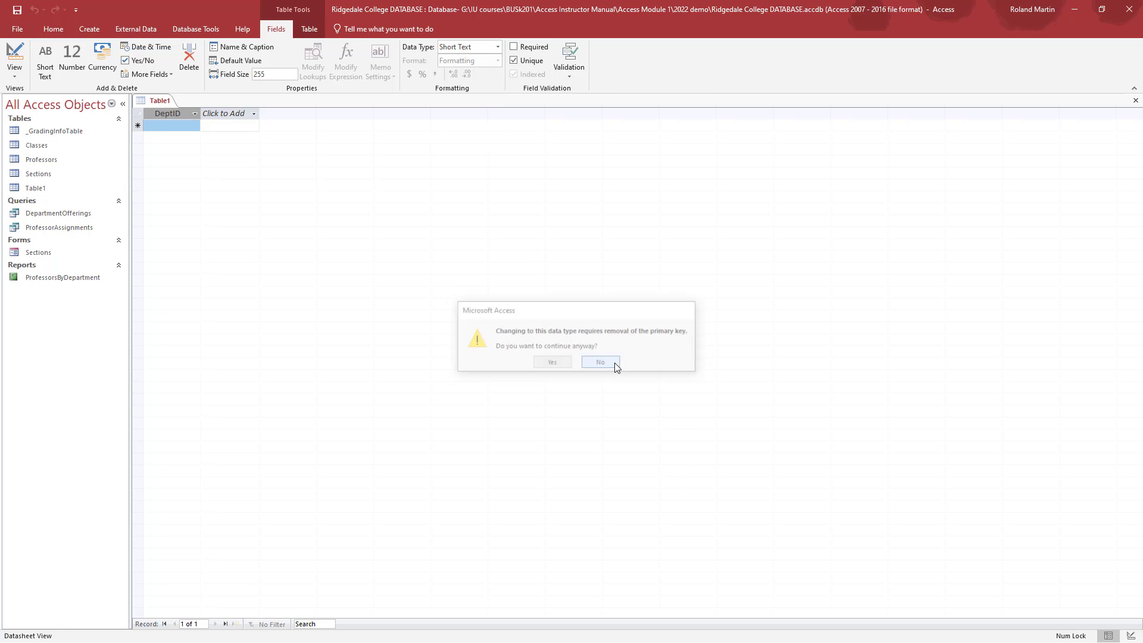
click(499, 46)
click(457, 61)
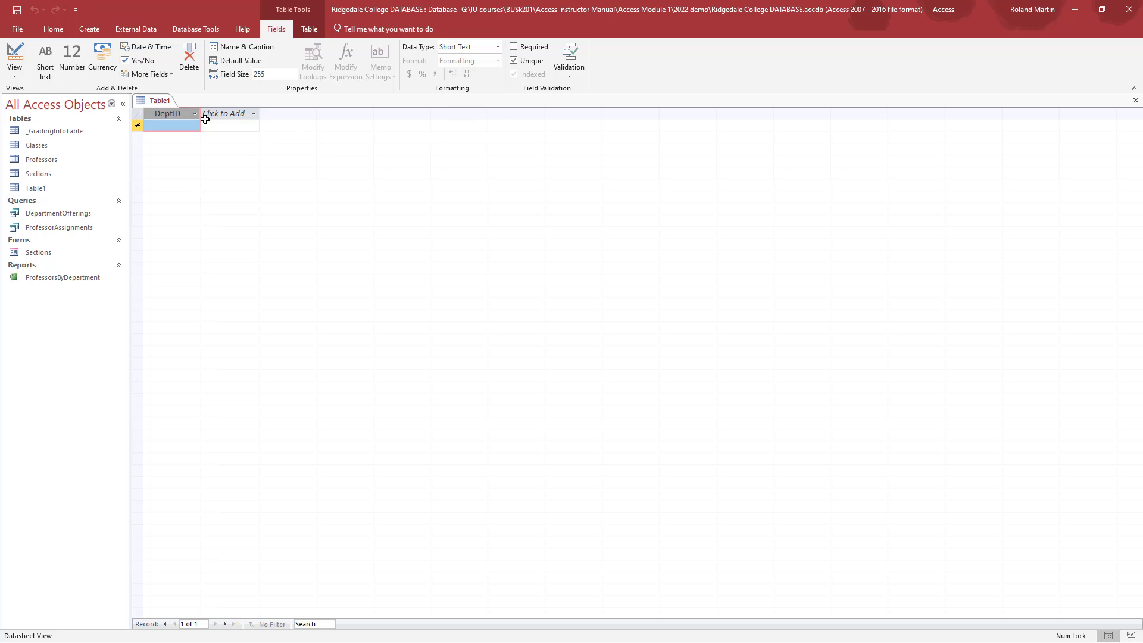
- Set the field size of the DeptID field to 4
click(268, 74)
text(4)
key(Return)
- Add a second field named DeptName with the Short Text data type
click(252, 113)
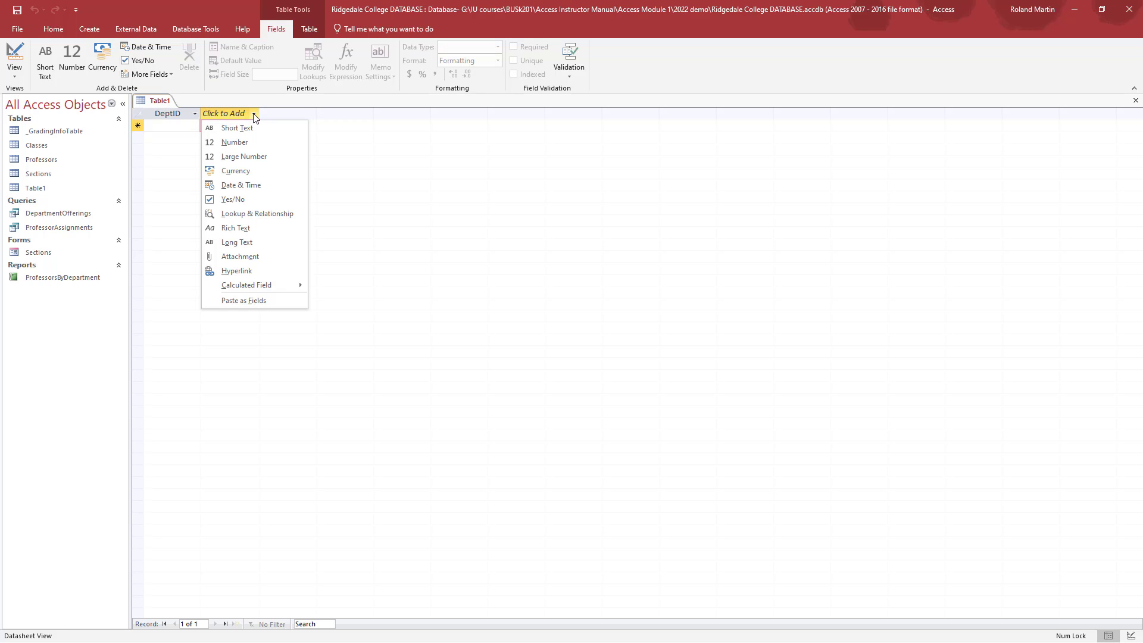
click(244, 127)
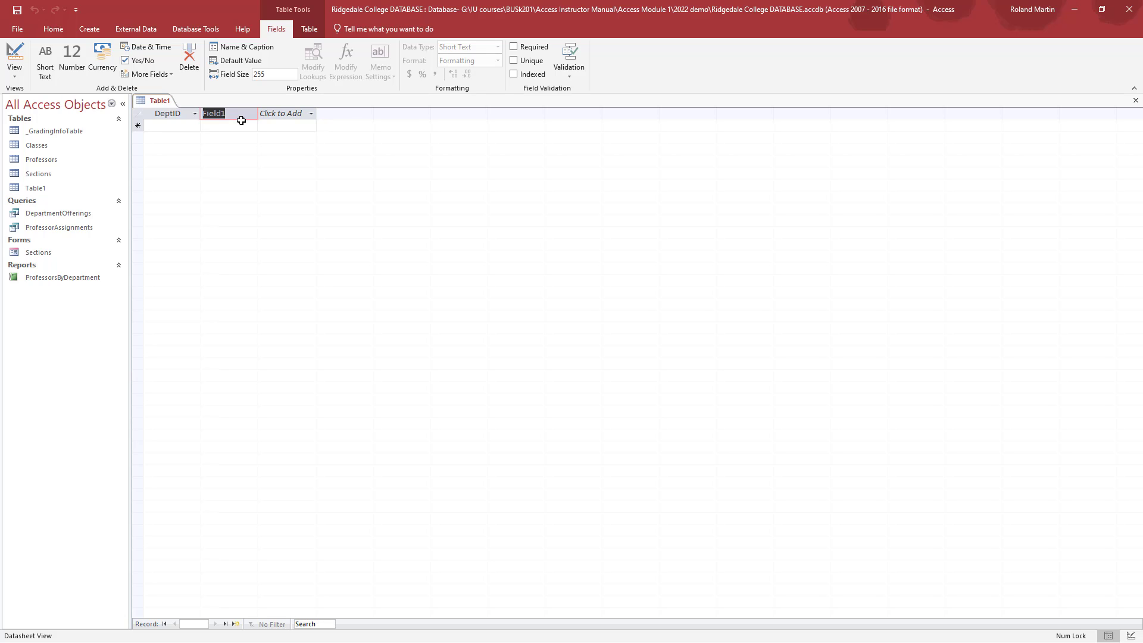
text(DeptName)
key(Return)
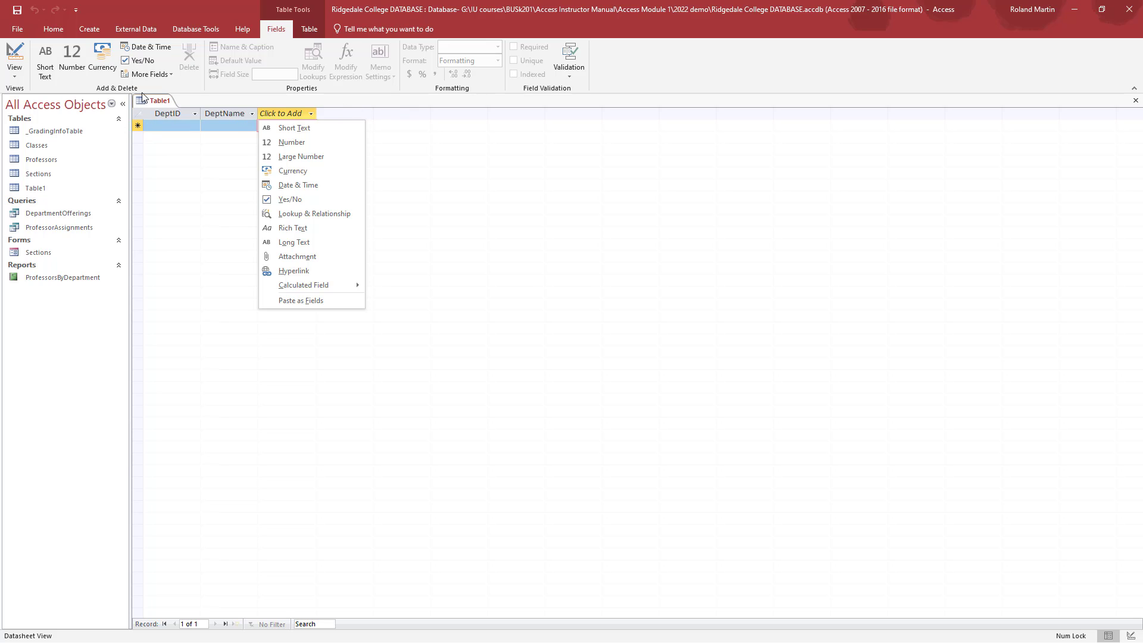
- Save the new table under the name Departments
click(17, 10)
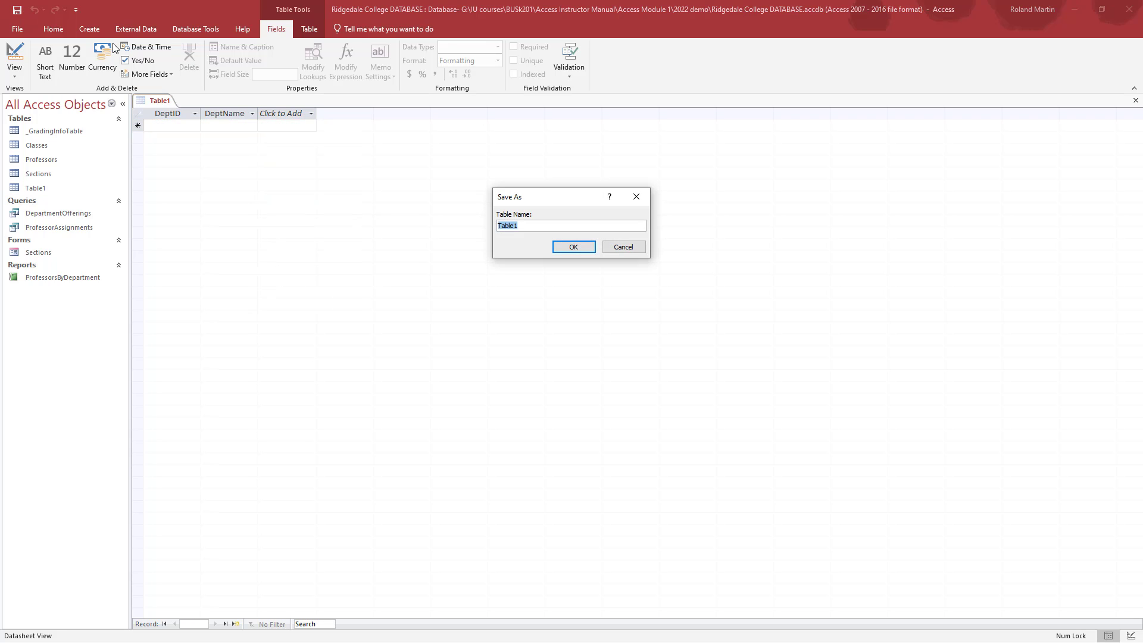
text(Departments)
click(574, 247)
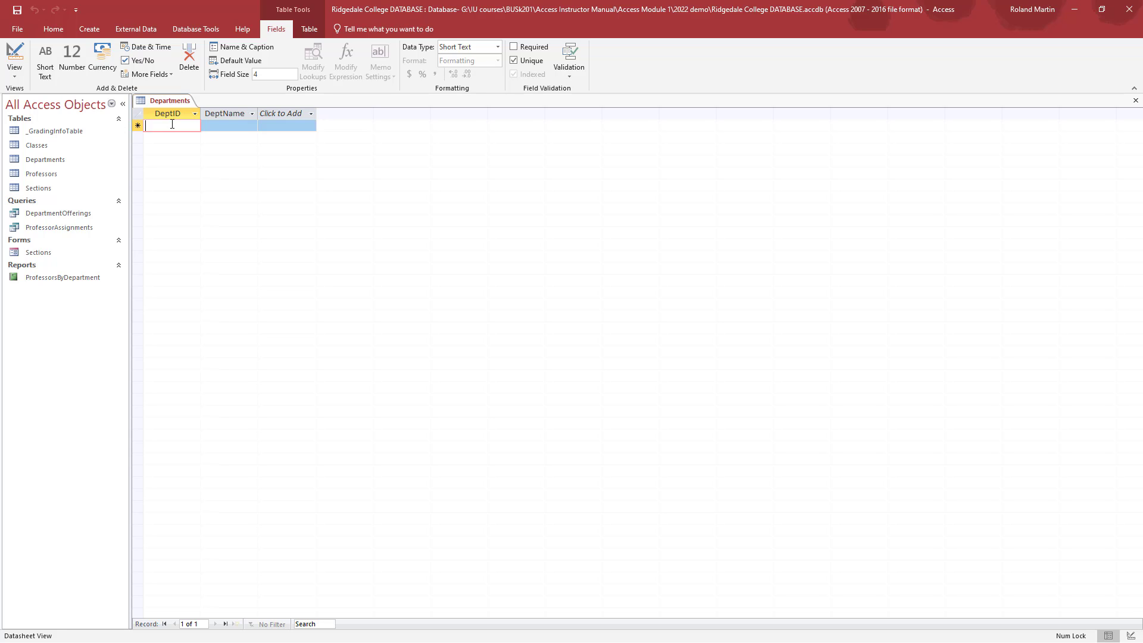
- Enter the first record with DeptID ACCT and DeptName Accounting
key(Caps_Lock)
text(ACCT)
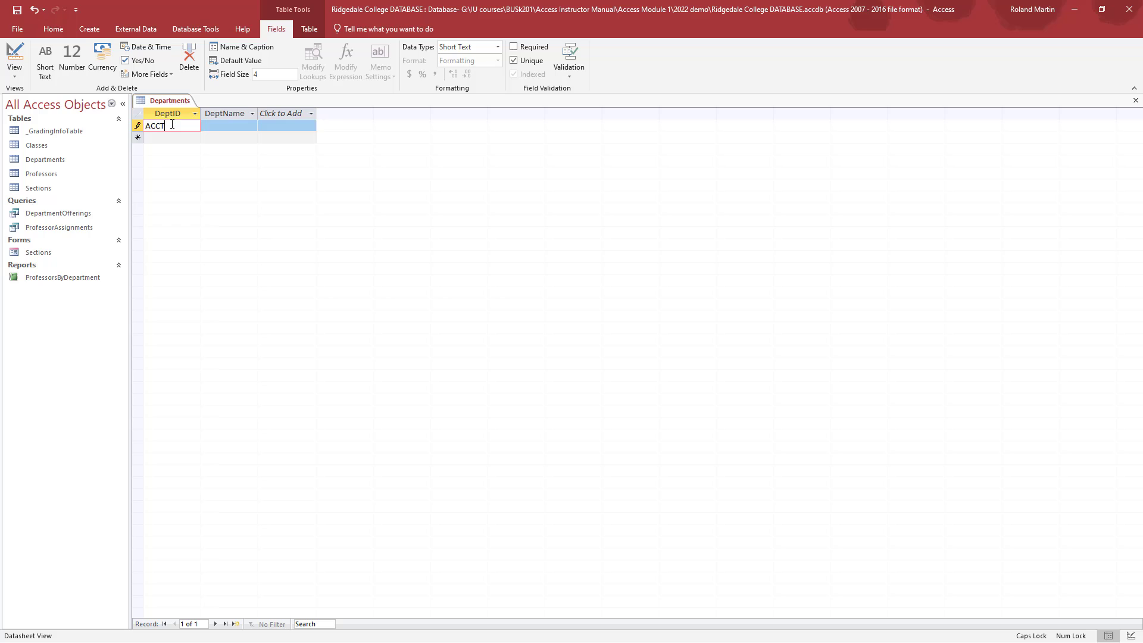
key(Tab)
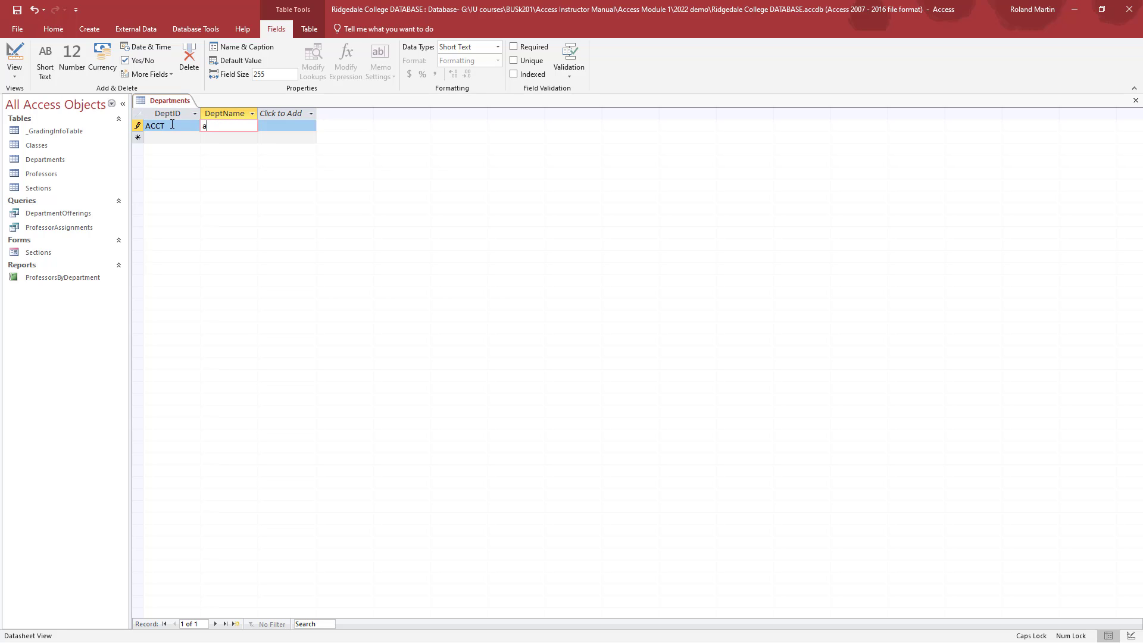
text(a)
key(BackSpace)
text(A)
key(Caps_Lock)
text(ccounting)
key(Tab)
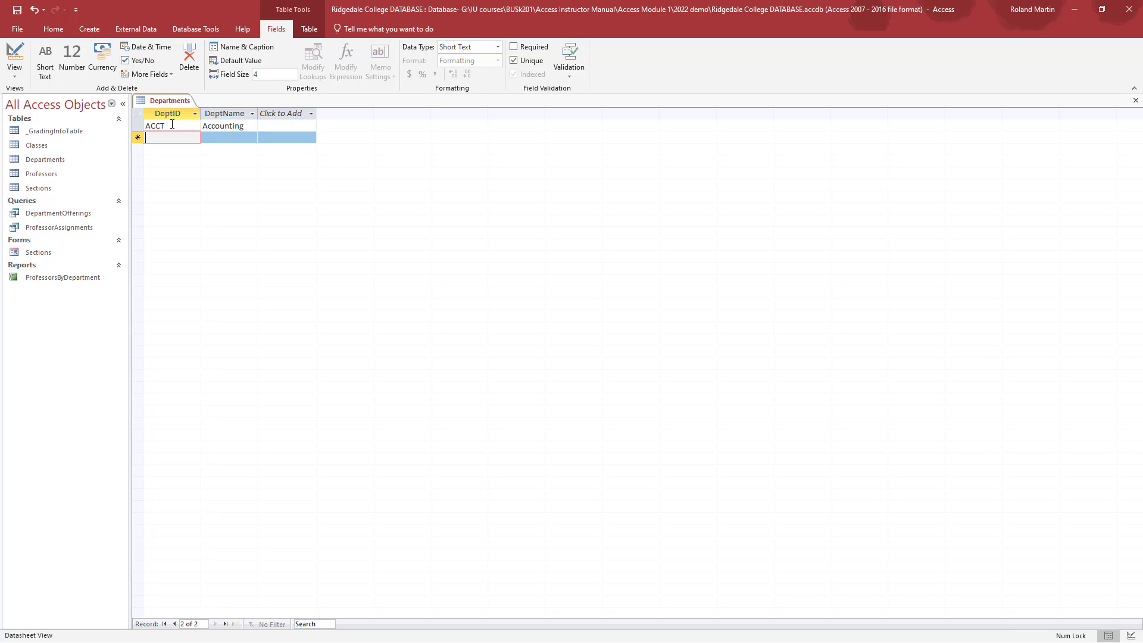
- Enter the second record with DeptID BUS and DeptName Business
text(BUS)
key(Tab)
text(BUS)
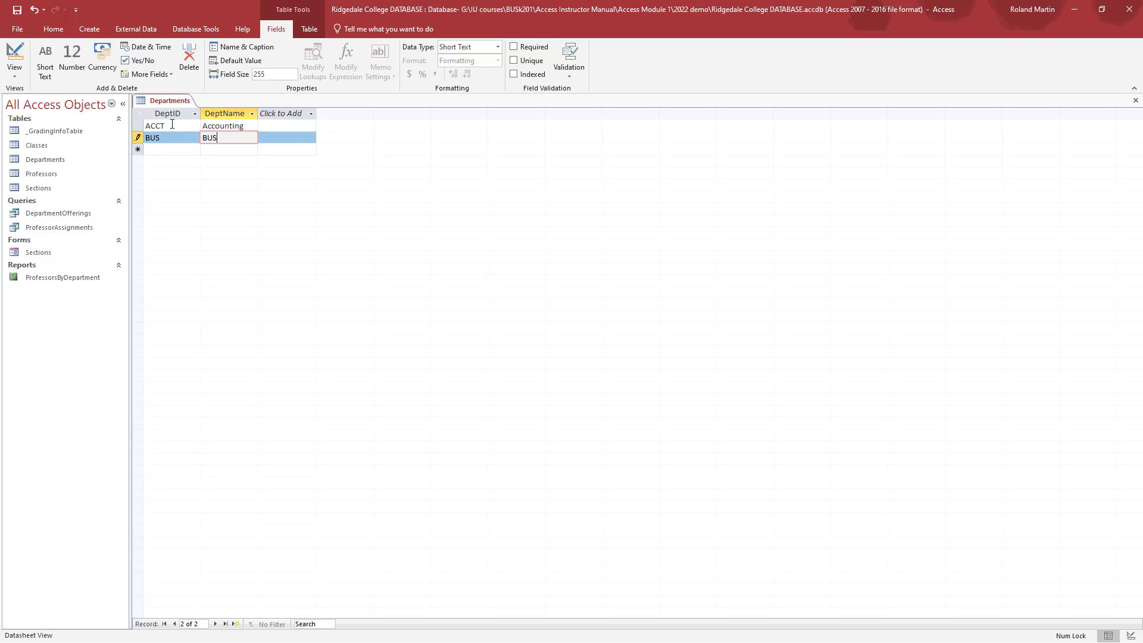
text(INESS)
key(BackSpace)
key(BackSpace)
key(BackSpace)
key(BackSpace)
key(BackSpace)
key(BackSpace)
key(BackSpace)
text(usiness)
key(Tab)
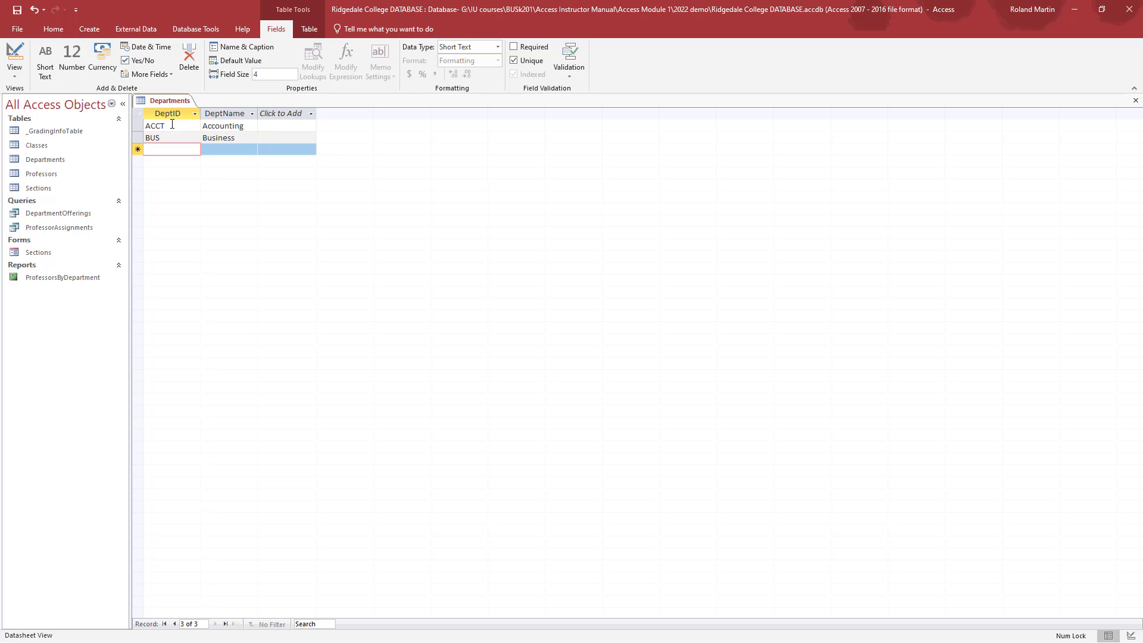
- Add two more records: CIS for Computer Science and ECON for Economics
text(CIS)
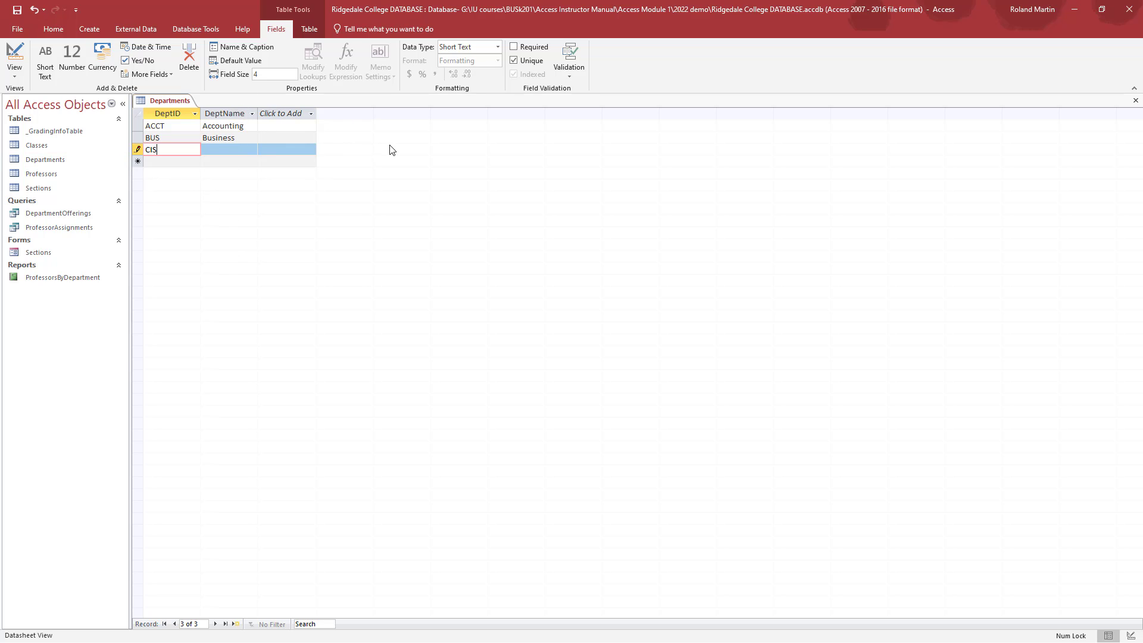
key(Tab)
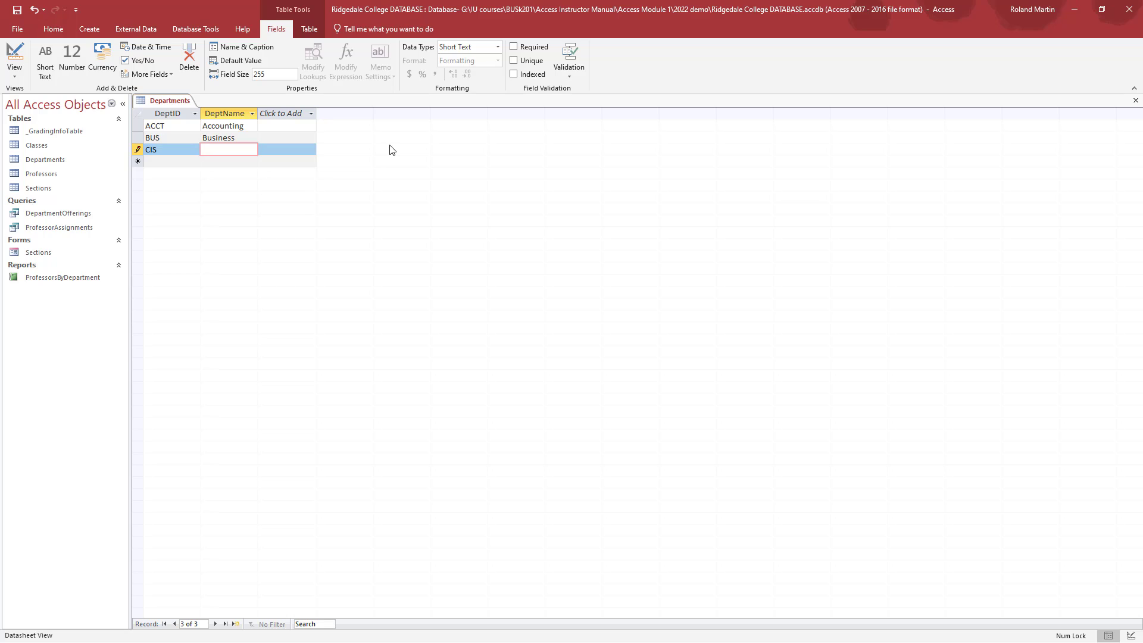
text(Computer Science)
key(Tab)
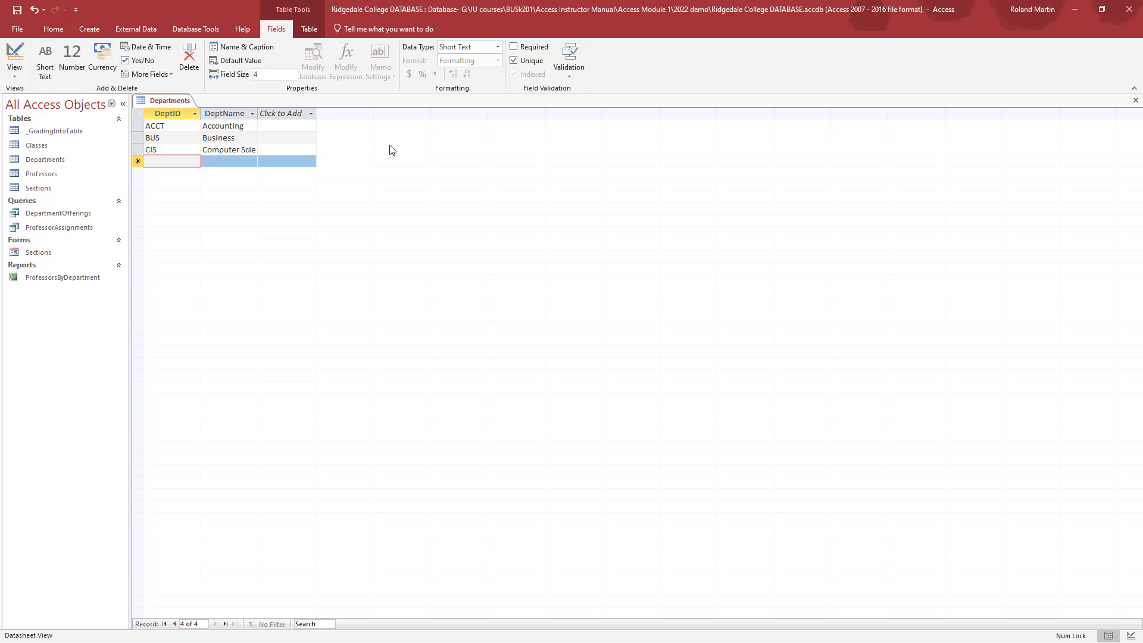
text(ECON)
key(Tab)
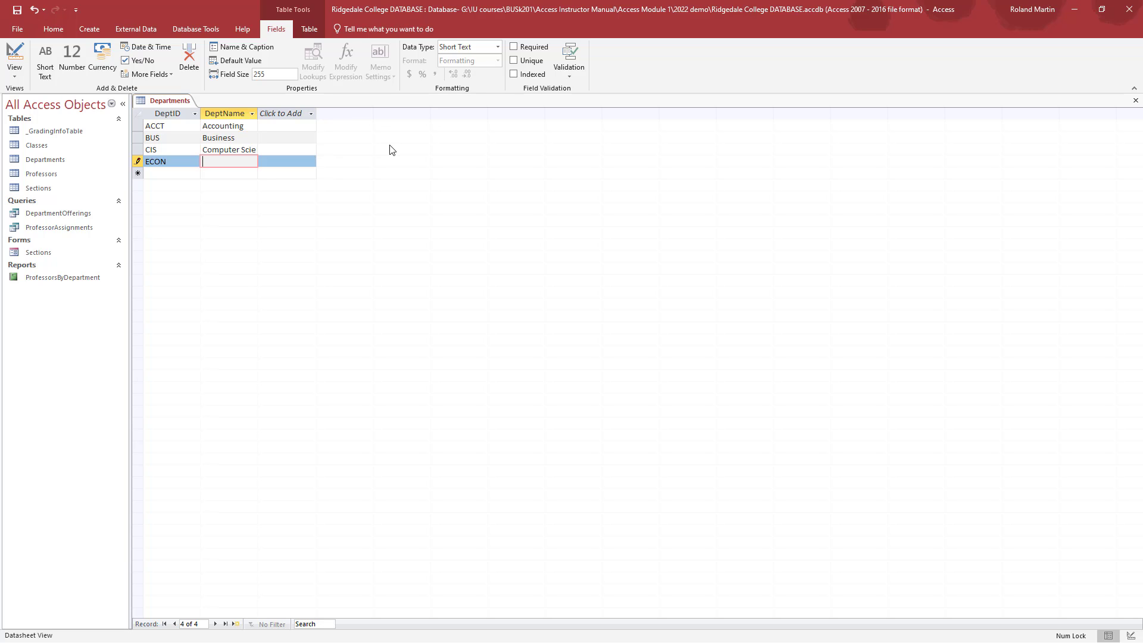
text(Economics)
key(Tab)
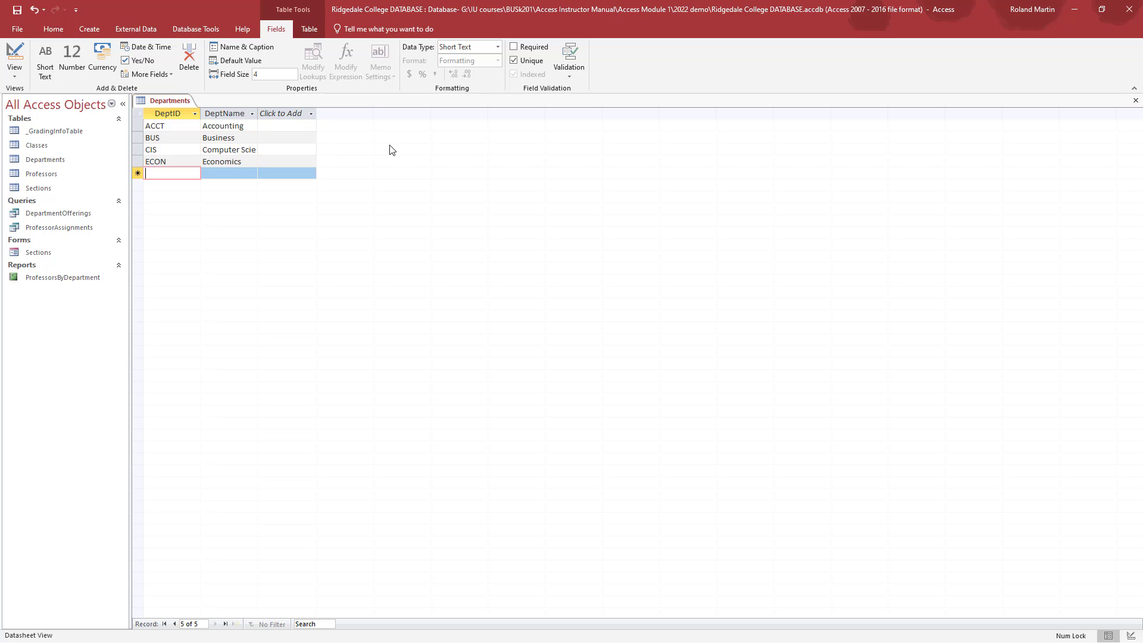
- Add a fifth record with DeptID ENGR and DeptName Engineering
text(ENGR)
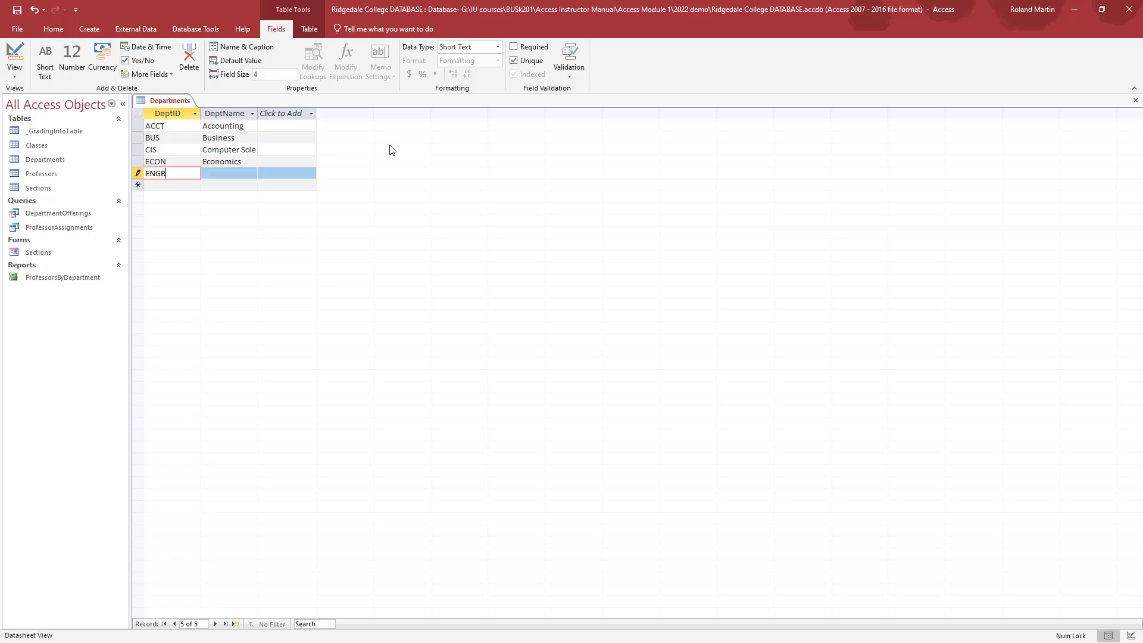
key(Tab)
text(Engineering)
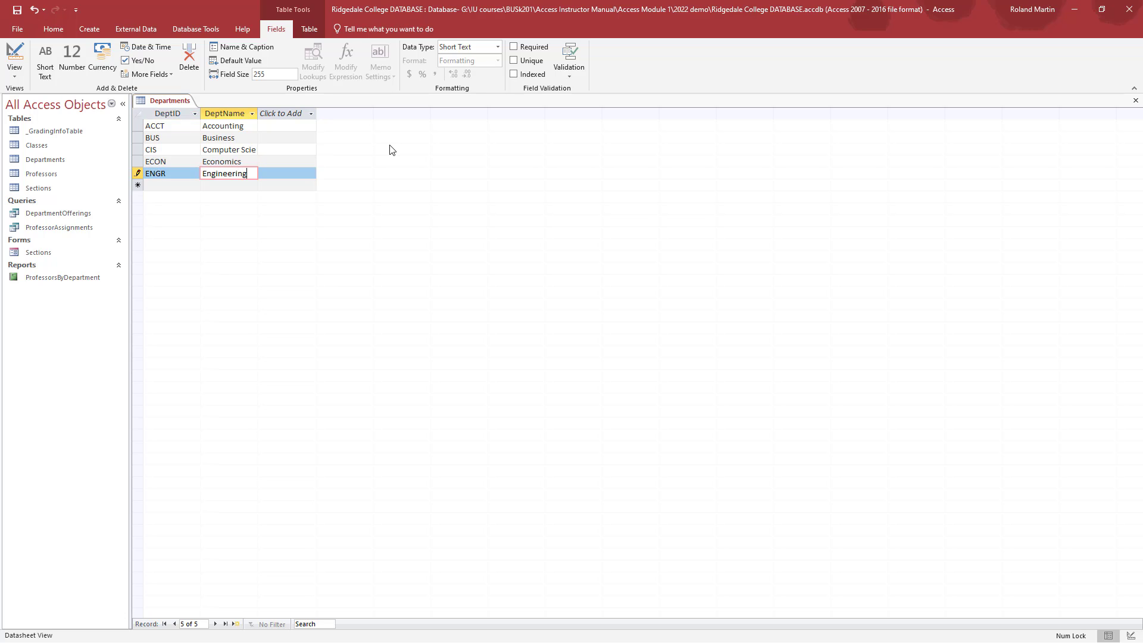
key(Tab)
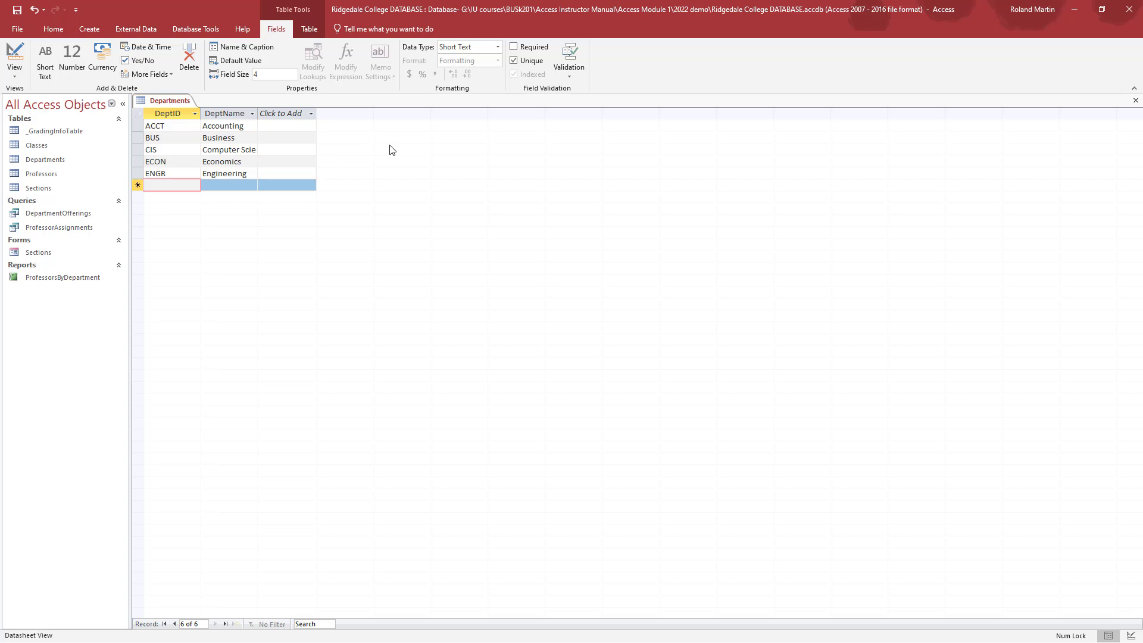
- Add a sixth record with DeptID MATH and DeptName Math
text(MAR)
key(BackSpace)
key(BackSpace)
text(TH)
key(Tab)
text(M)
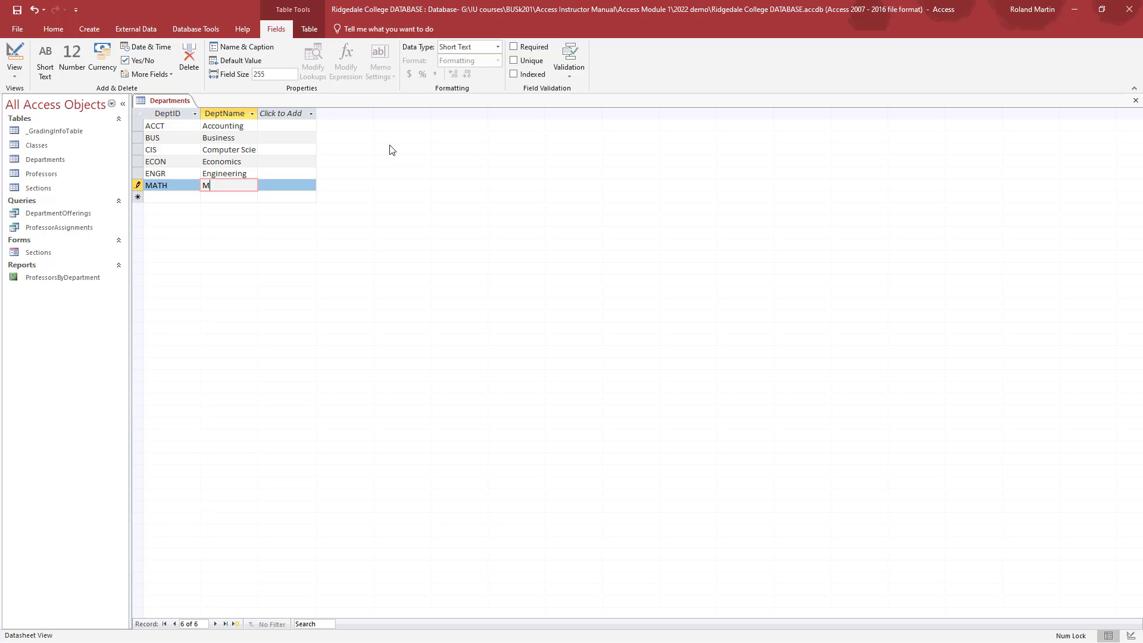
text(ath)
key(Tab)
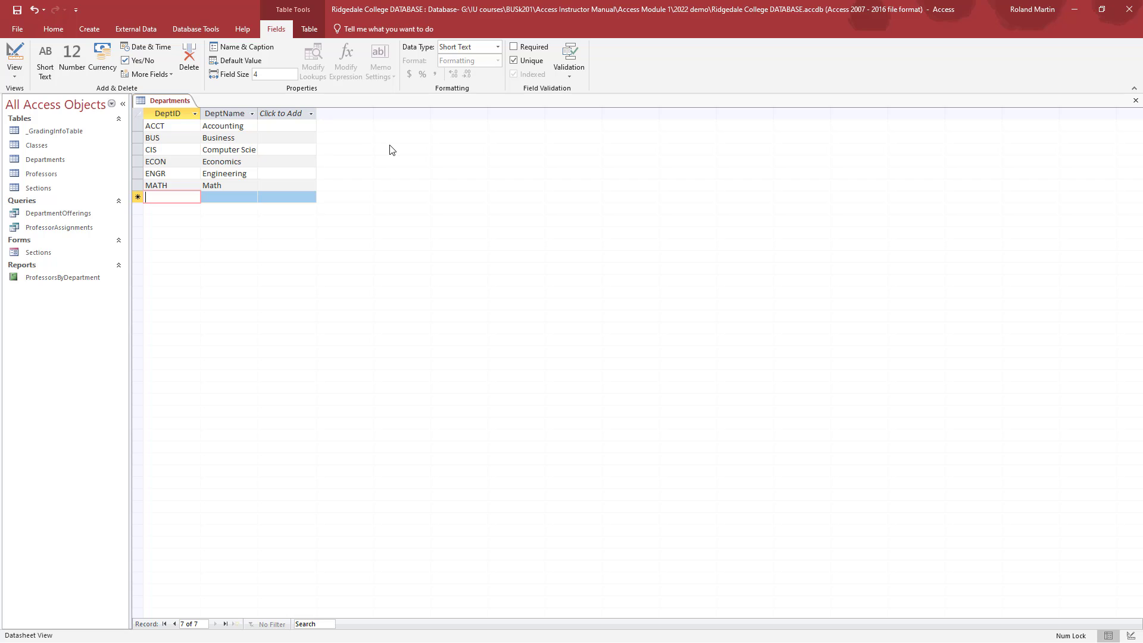
- Add a seventh record with DeptID MKT and DeptName Marketing
text(M)
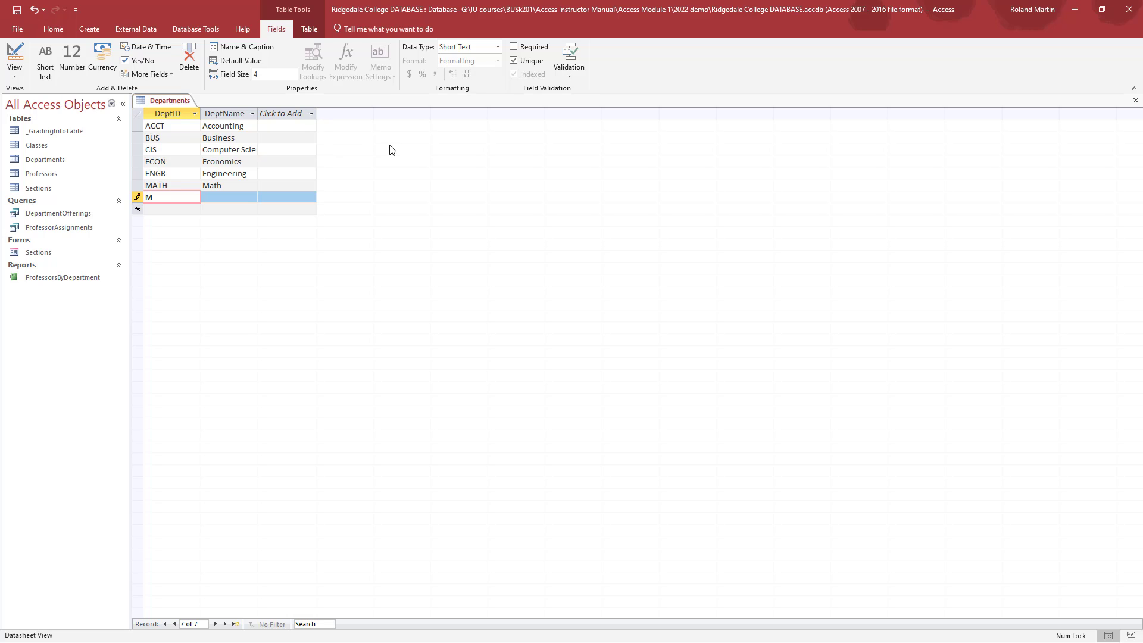
text(KT)
key(Tab)
text(Mar)
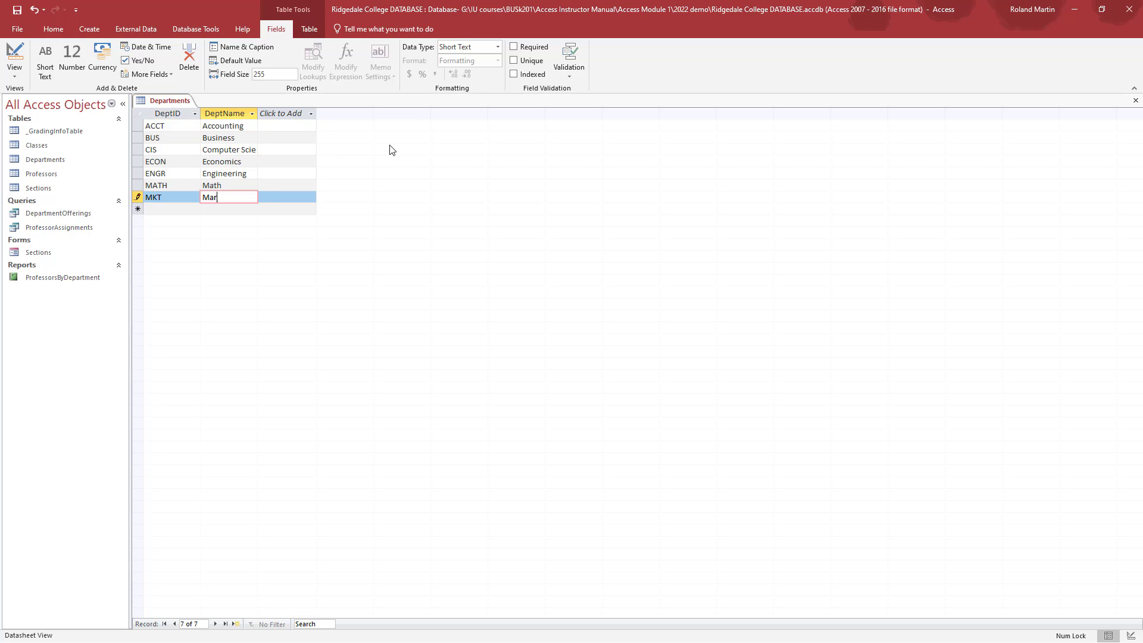
text(keting)
- Navigate through the Departments records: go to the first record, advance one, and jump to record 6
click(165, 623)
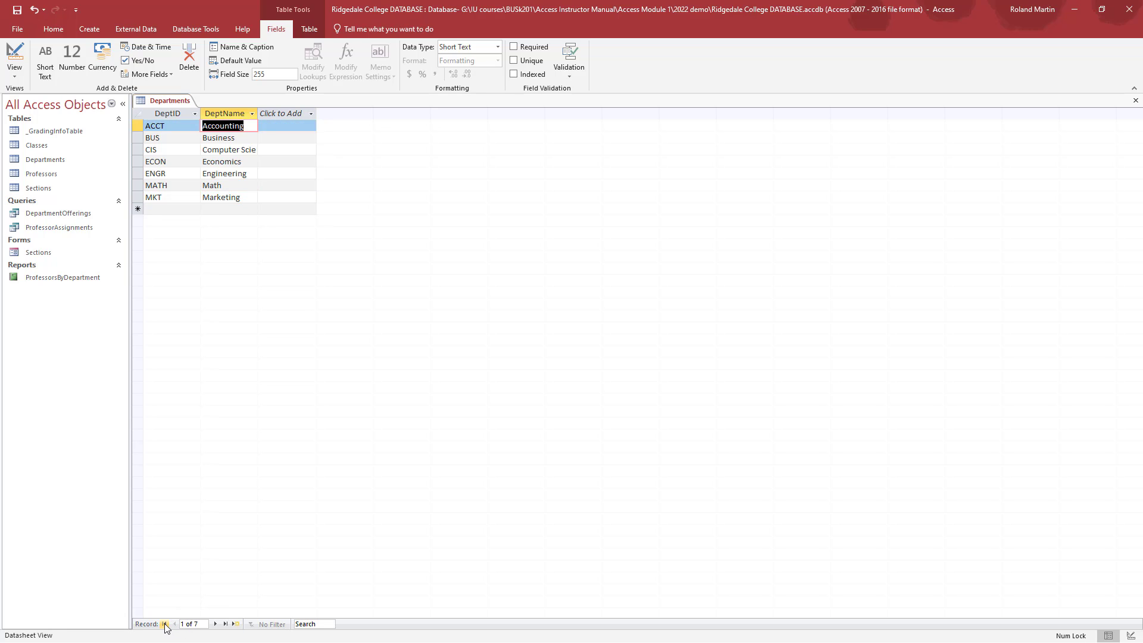
click(216, 624)
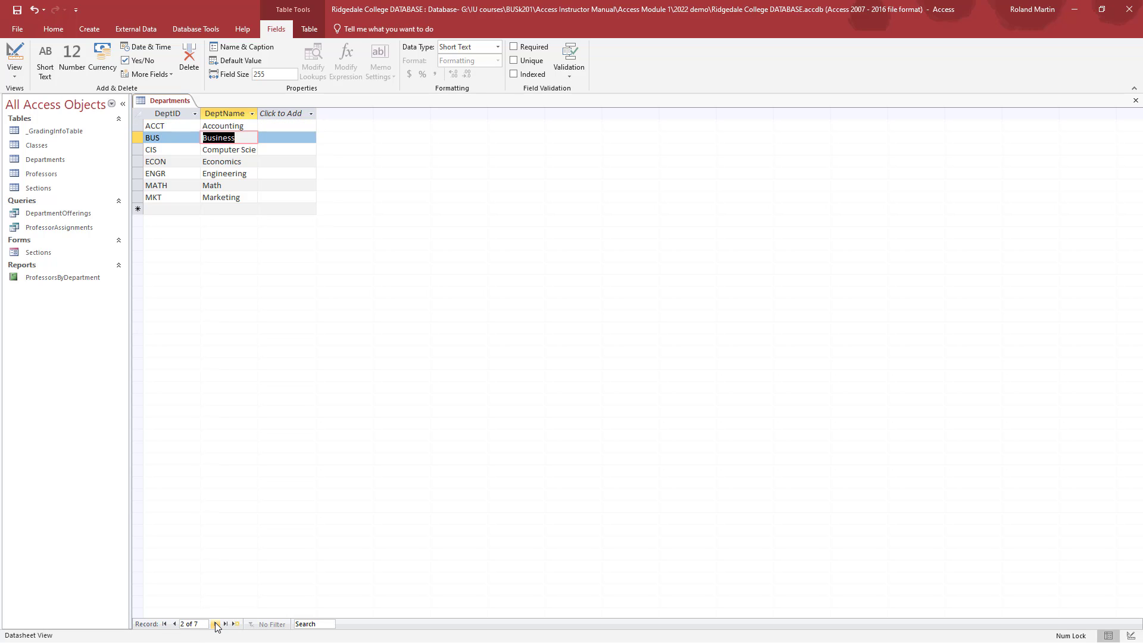
text(6)
key(Escape)
click(191, 624)
text(6)
key(Return)
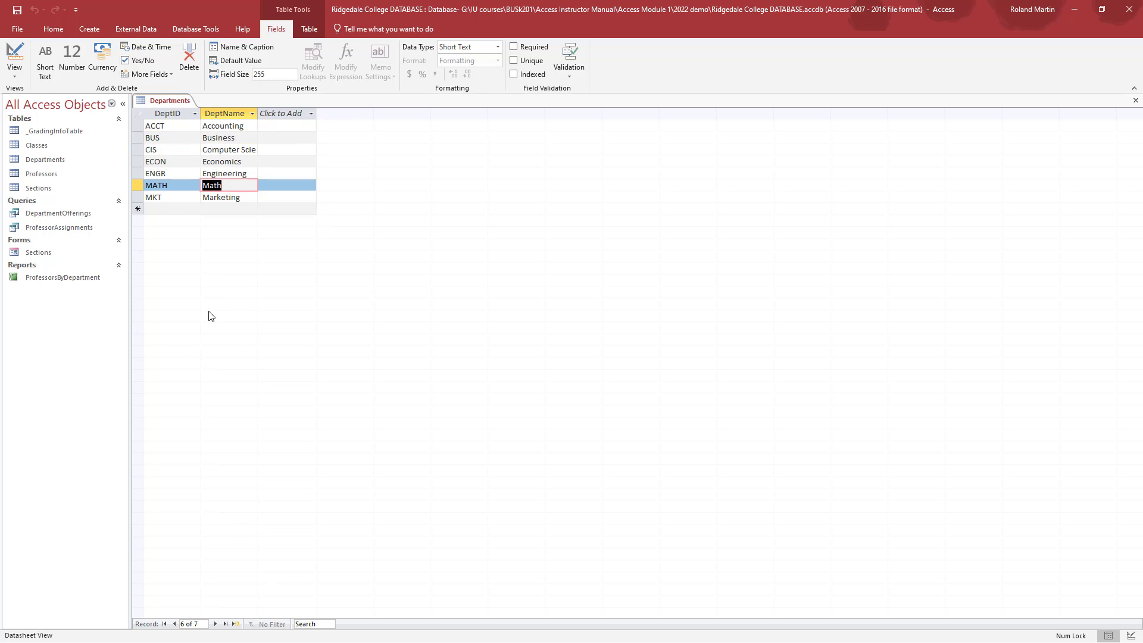
- Save and close the Departments table
click(21, 15)
right_click(165, 102)
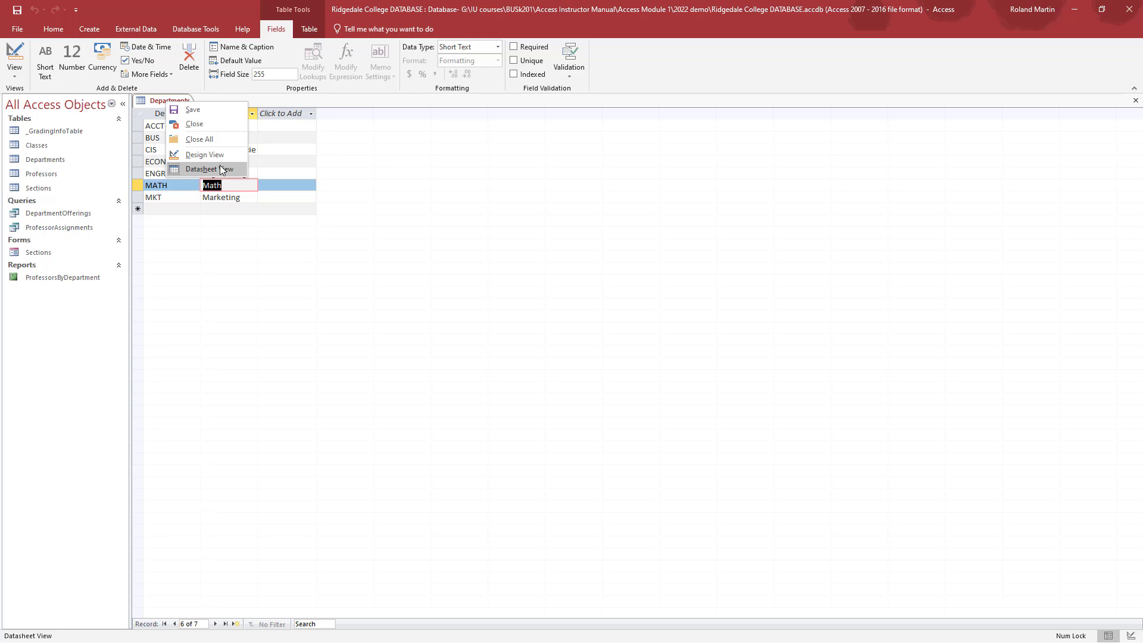
click(210, 127)
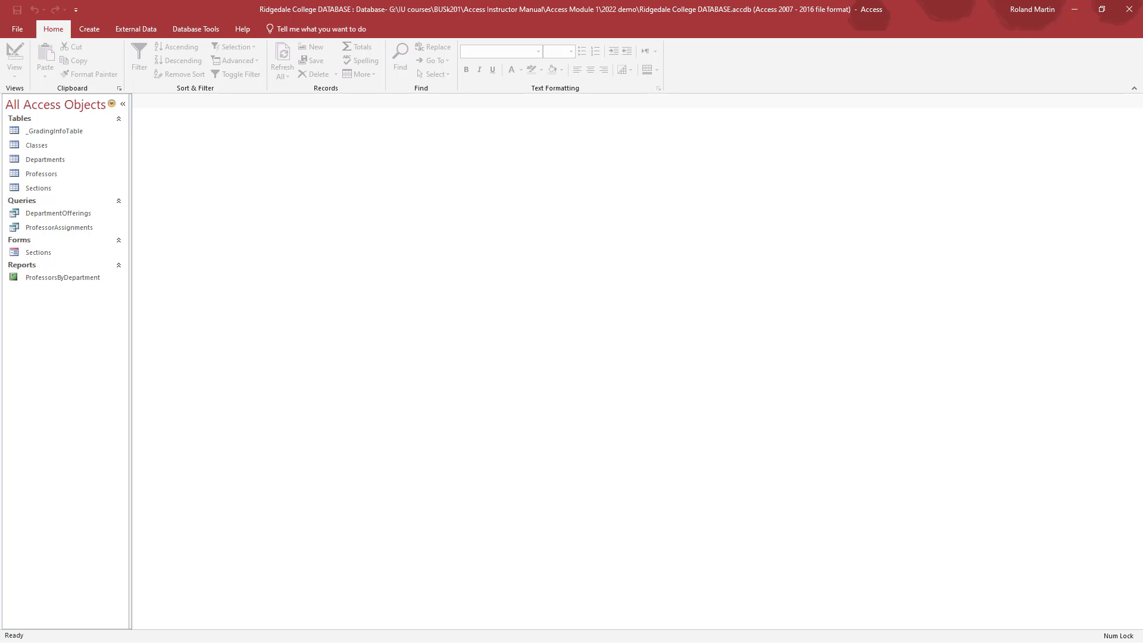
- Create a new table in Design View with a first field TAID of data type AutoNumber
click(89, 25)
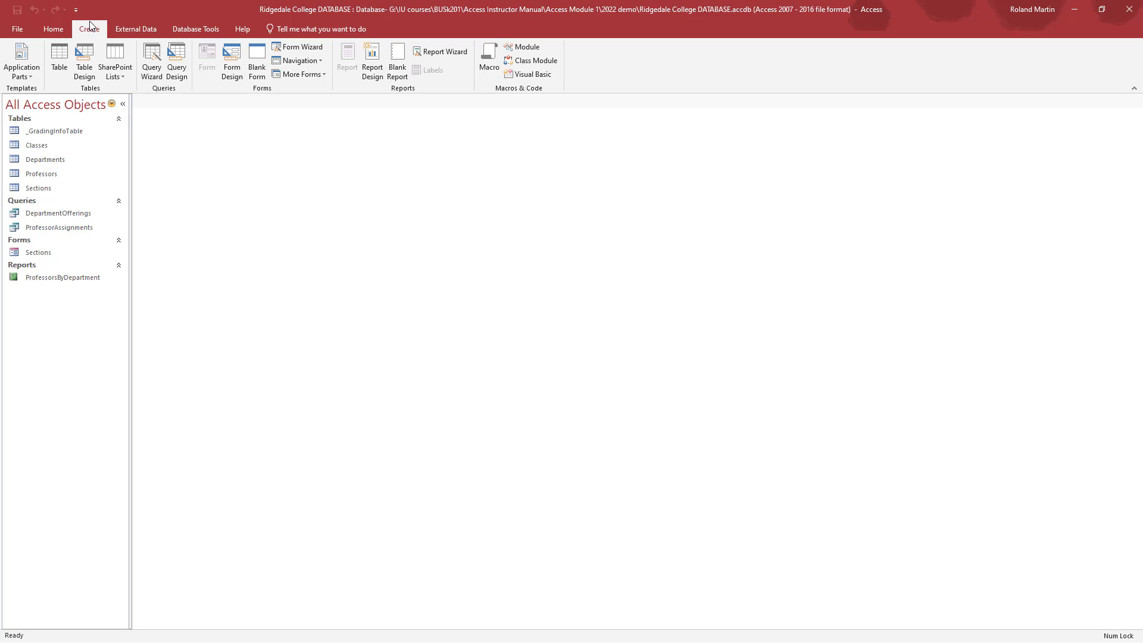
click(91, 56)
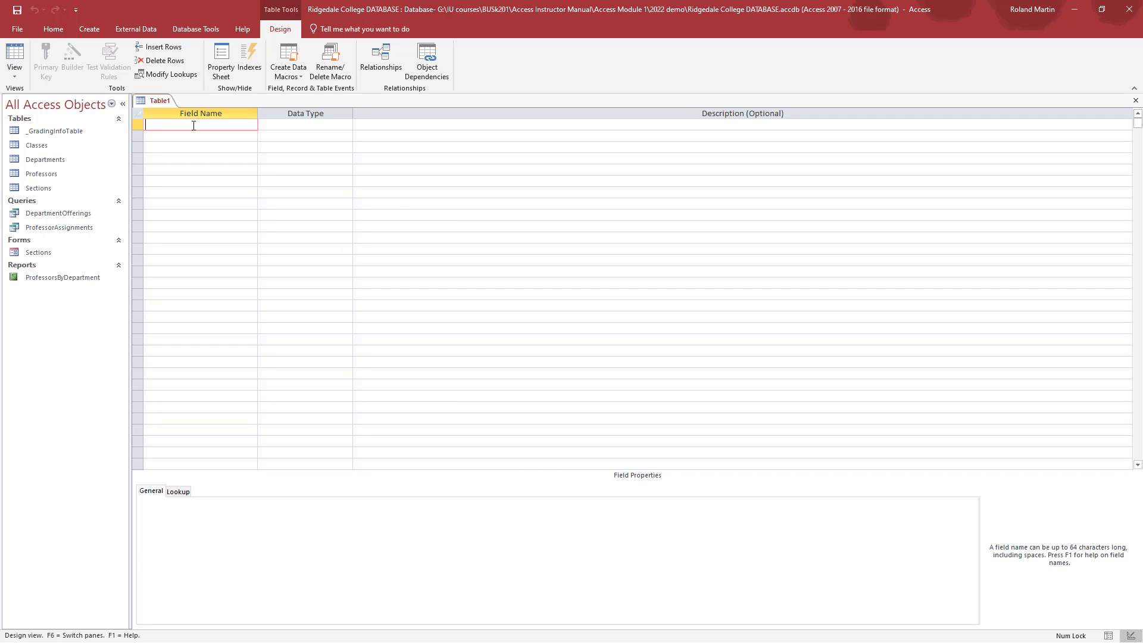
text(TAID)
key(Tab)
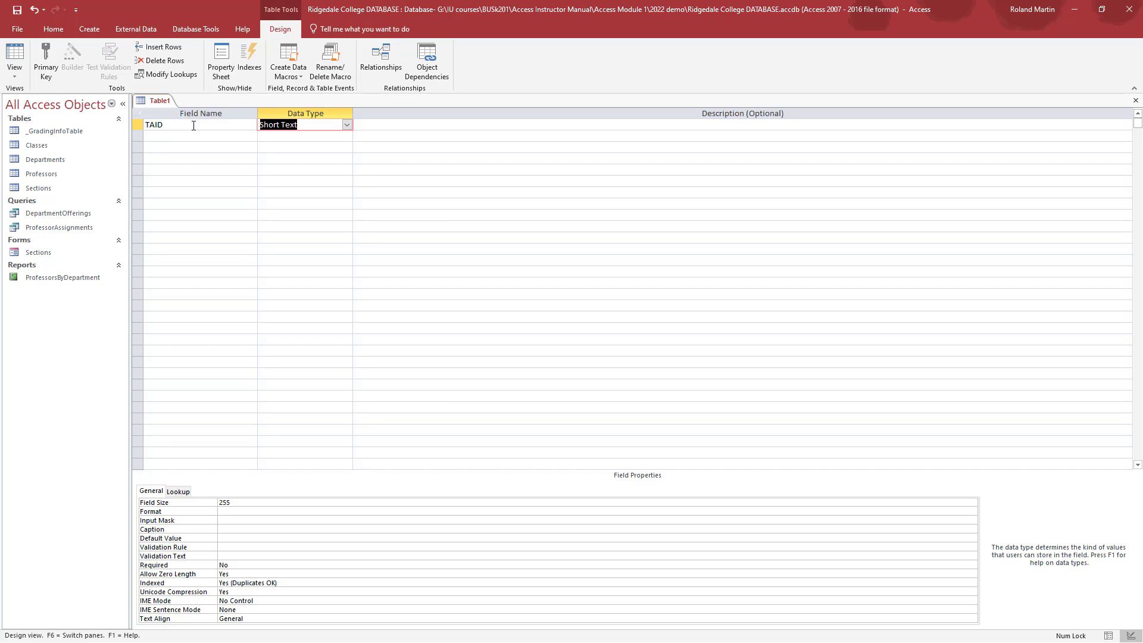
text(autoNumber)
key(Tab)
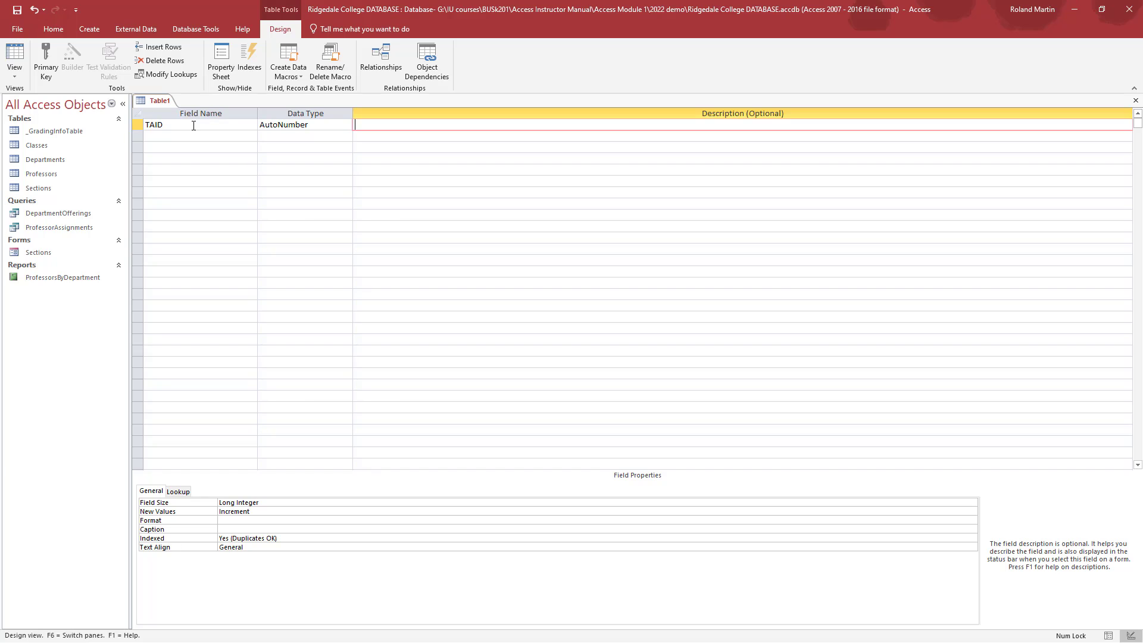
- Make the TAID field the primary key of the new table
key(Down)
key(Left)
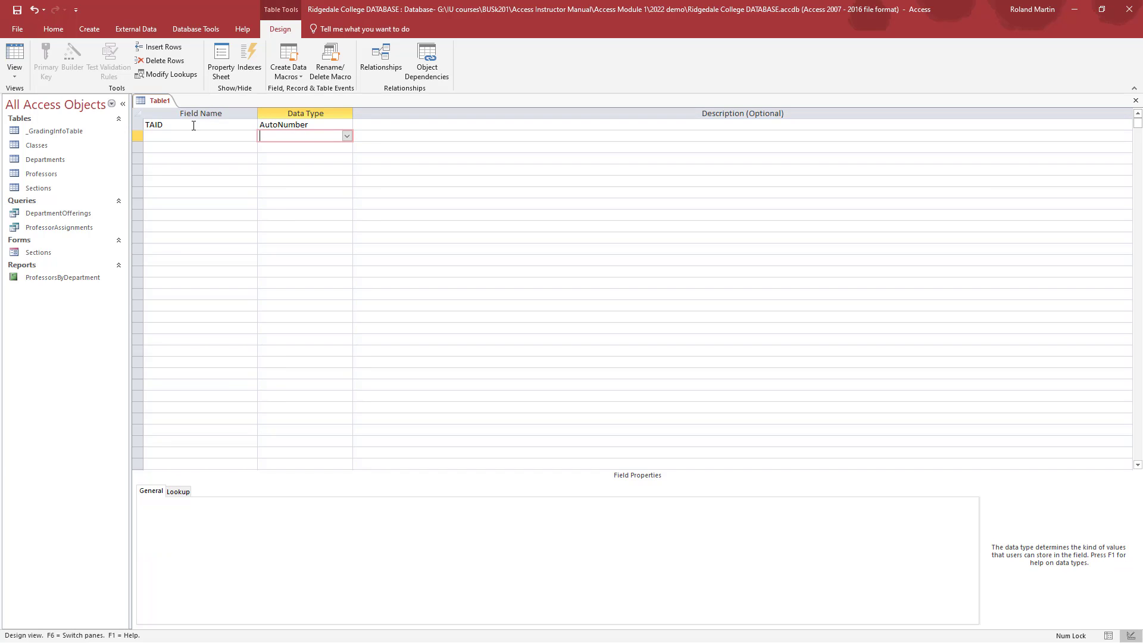
key(Left)
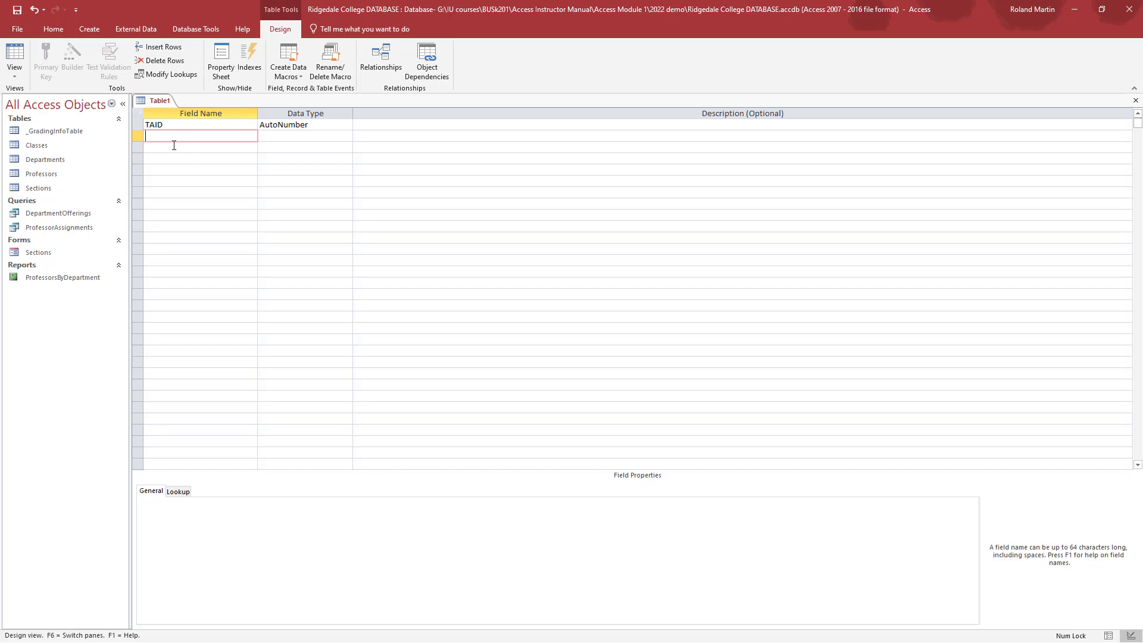
click(136, 124)
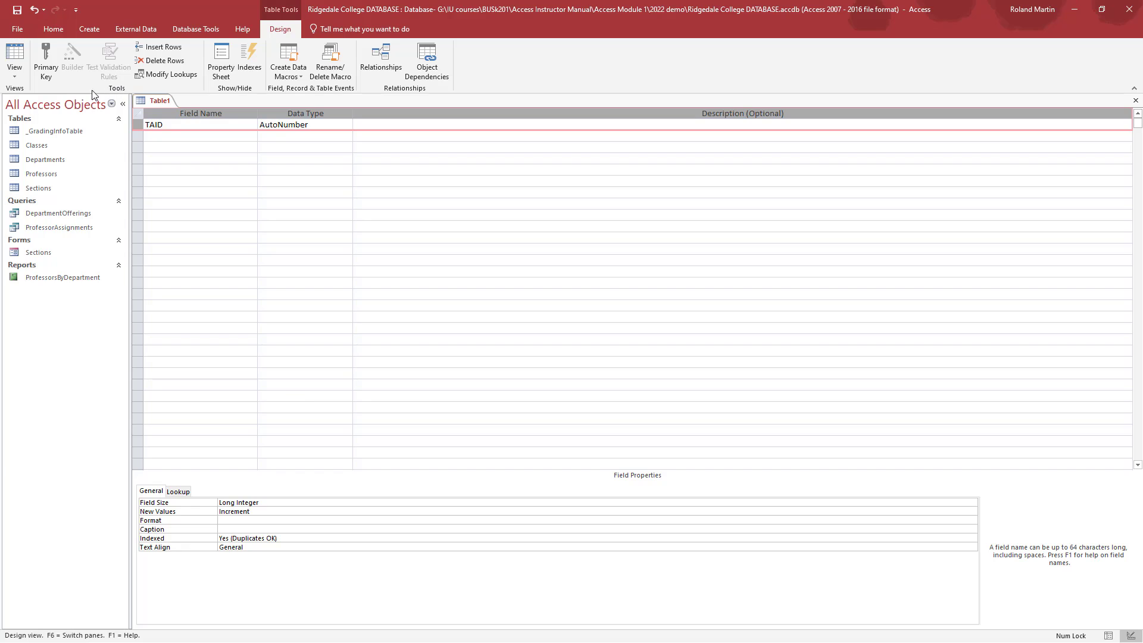
click(46, 59)
click(155, 136)
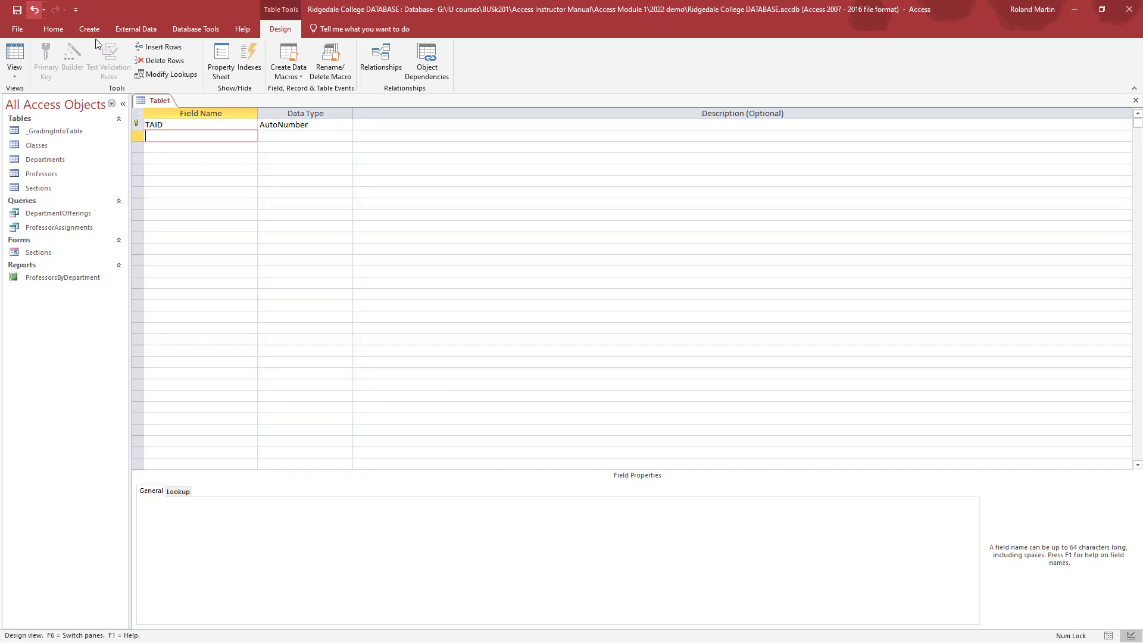
- Save the new table under the name TeachingAssistants
click(18, 10)
text(T)
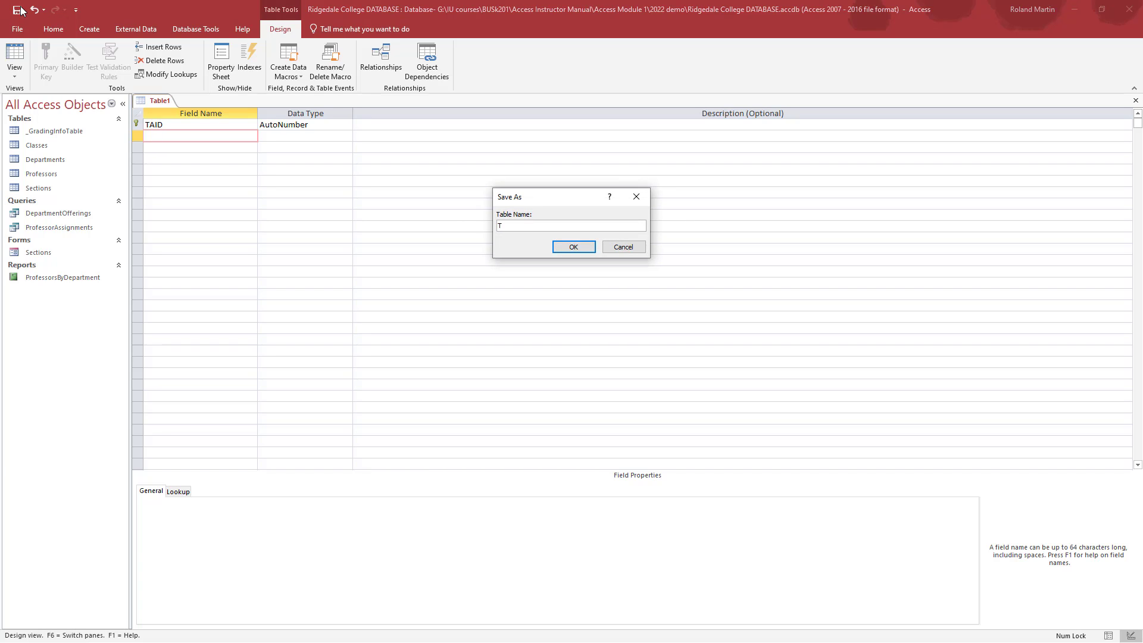
text(eachingAssistants)
key(Return)
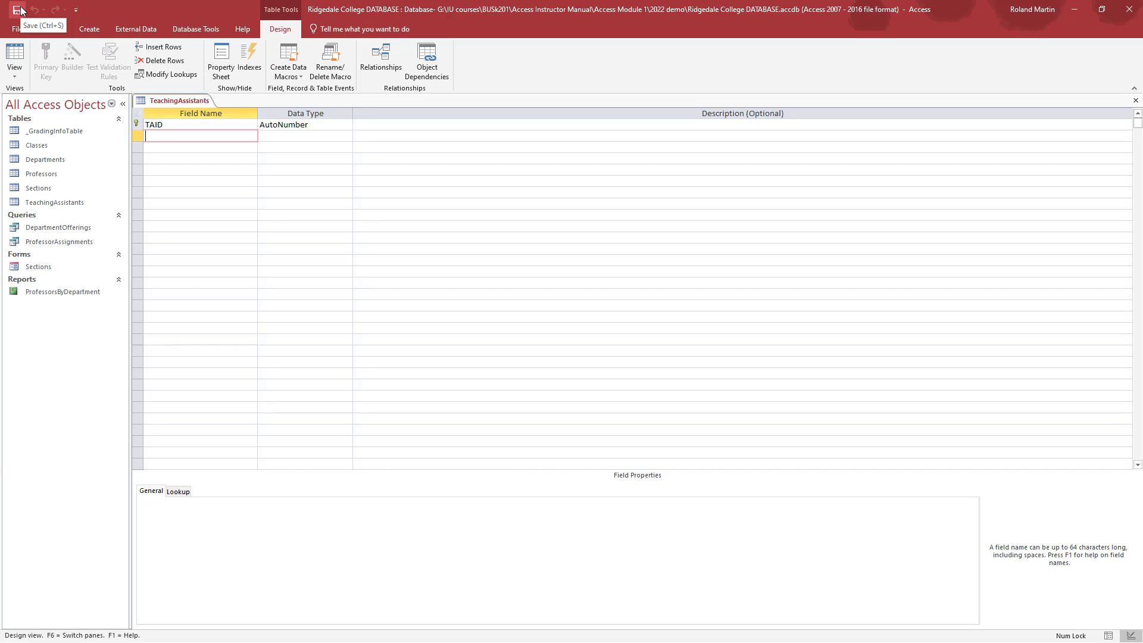
click(23, 11)
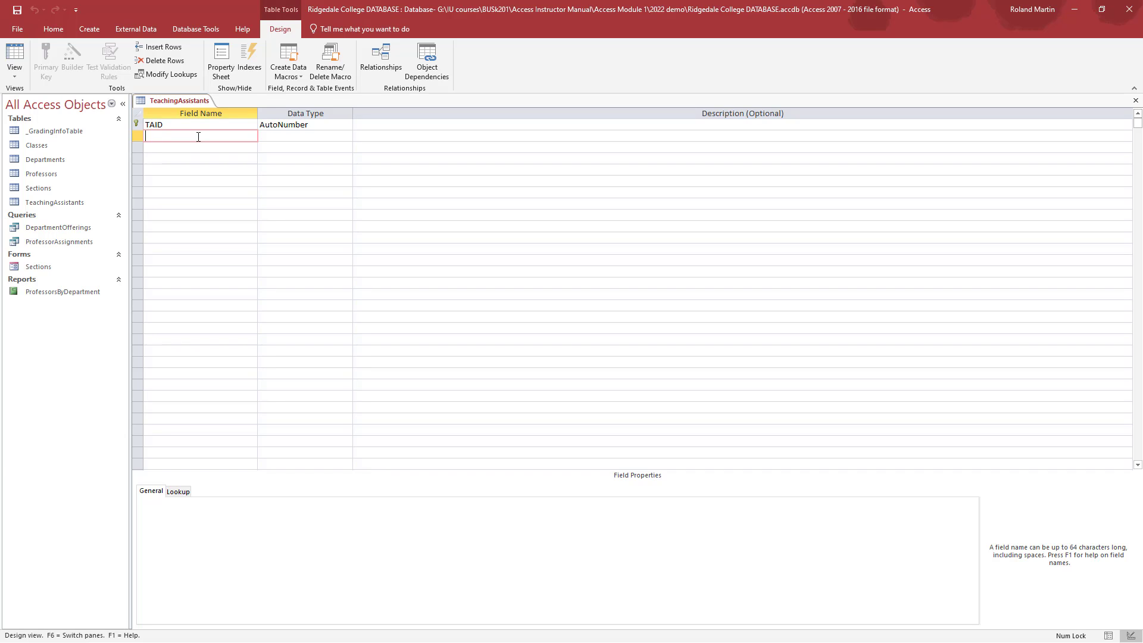
- Add Short Text fields TAFirstName and TALastName below TAID, and save and close the TeachingAssistants table
text(TAFirstName)
key(Tab)
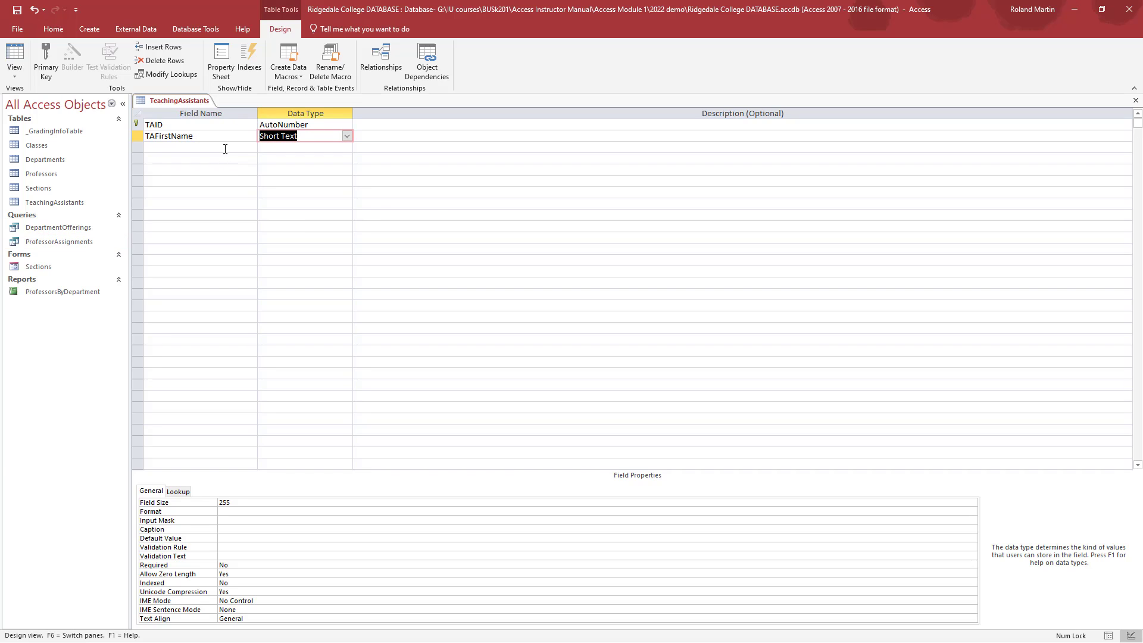
click(225, 148)
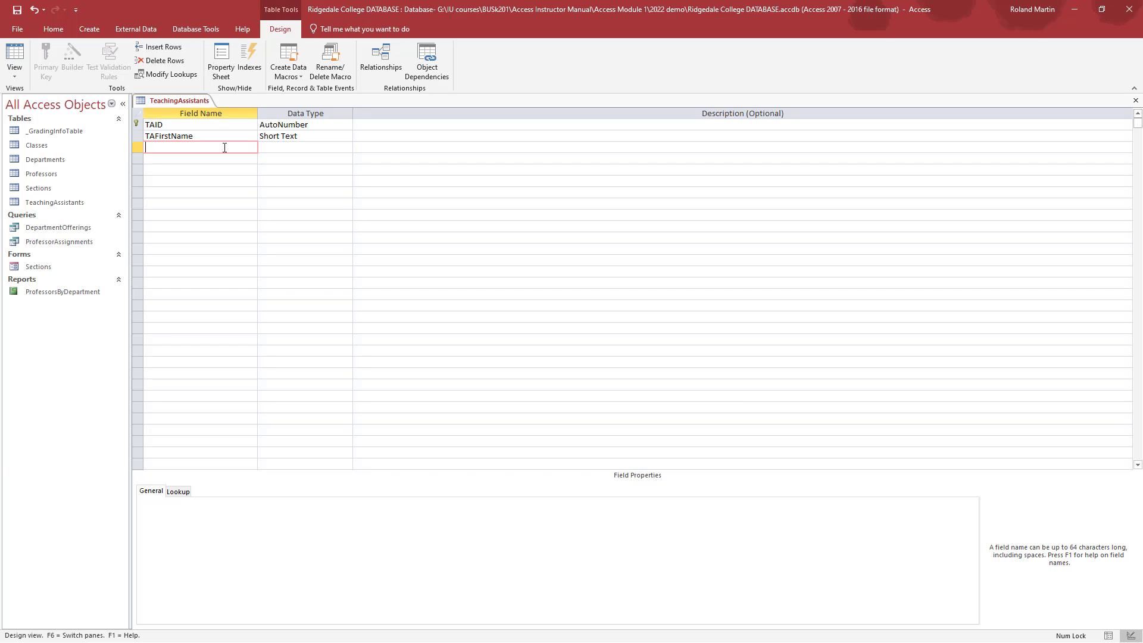
text(TALastName)
key(Tab)
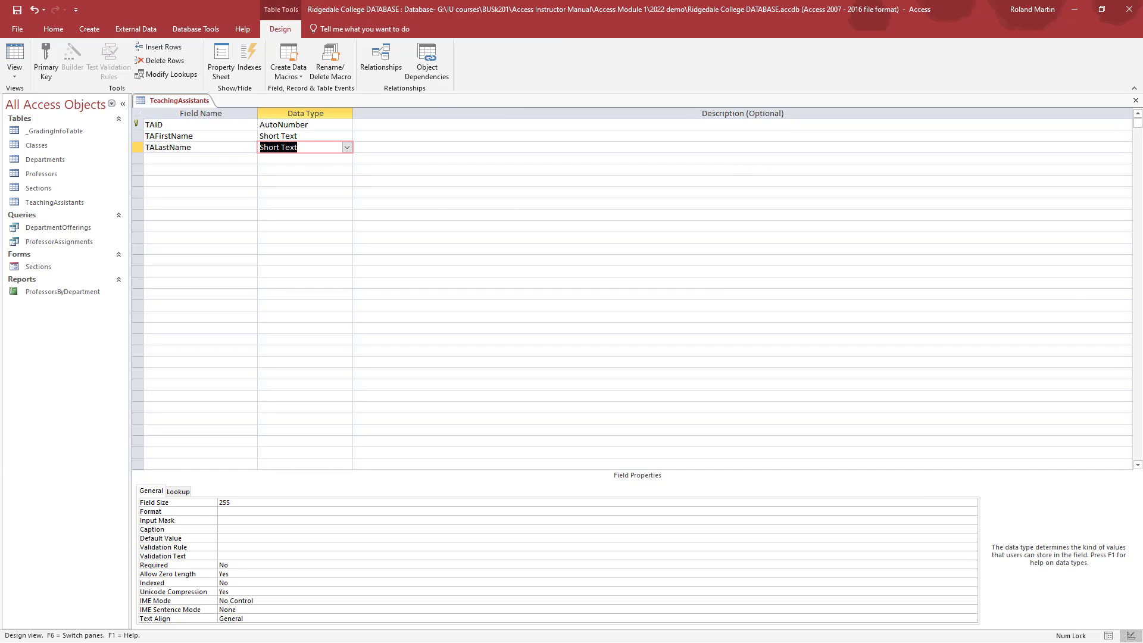
click(18, 10)
click(1135, 101)
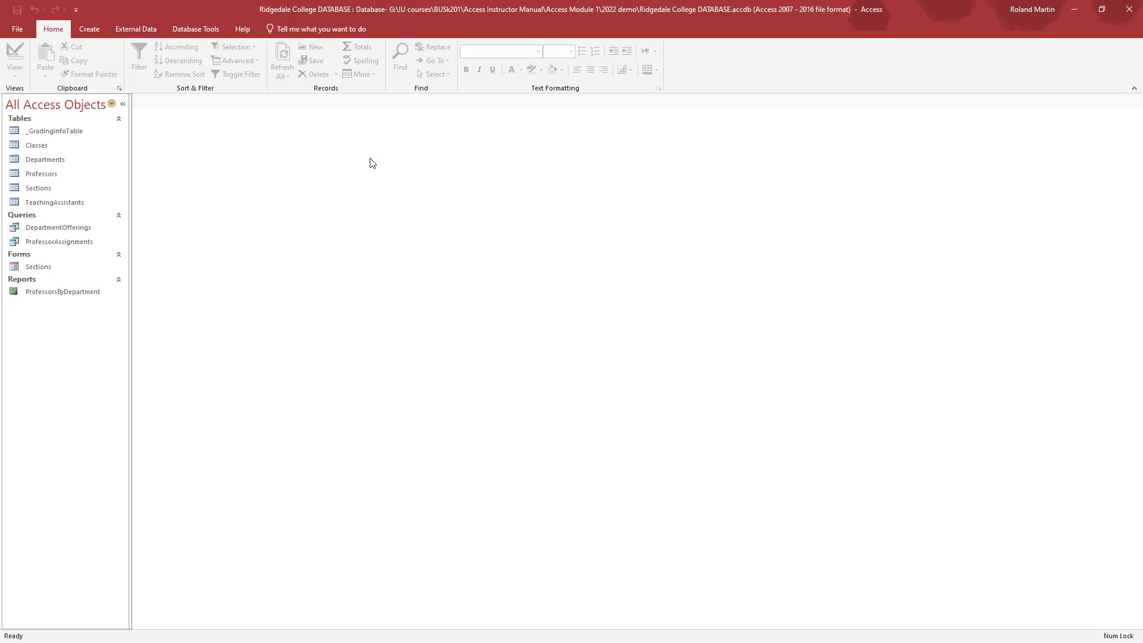
- View the Professors table's records, and reopen the table in Design View
double_click(56, 178)
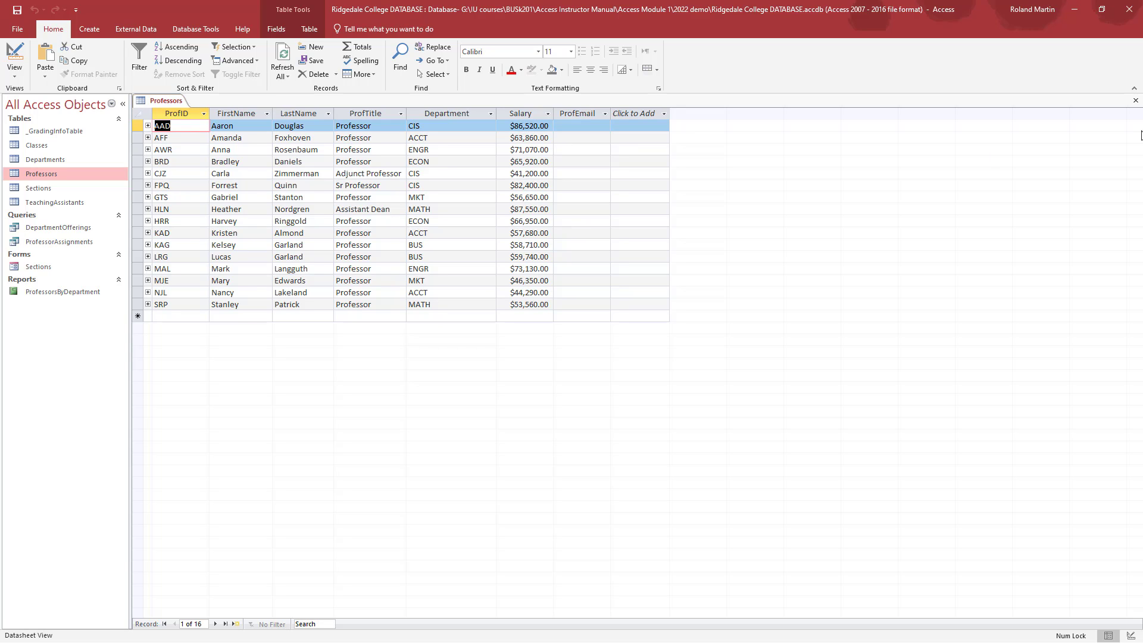
click(1134, 101)
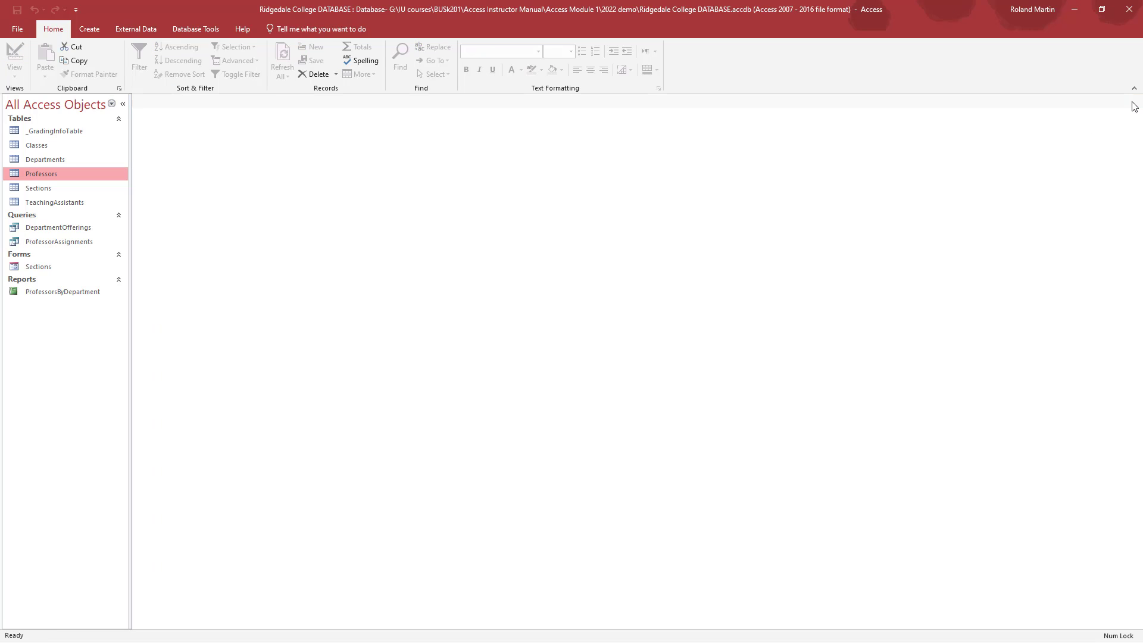
right_click(43, 174)
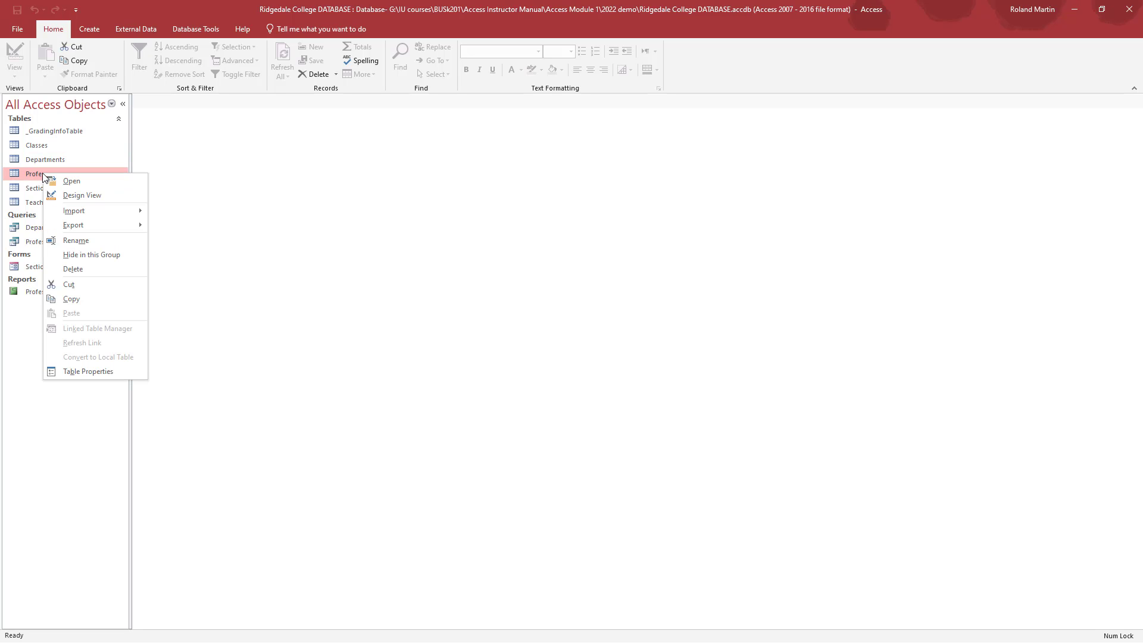
click(96, 196)
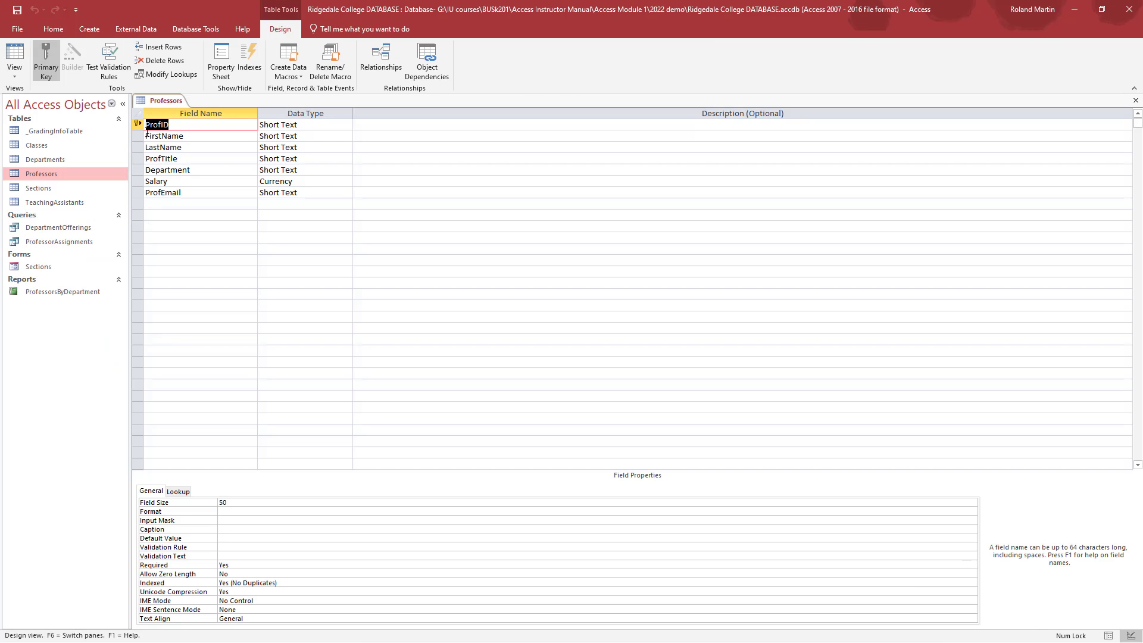
- Rename the FirstName field to ProfFirstName and the LastName field to ProfLastName
click(147, 137)
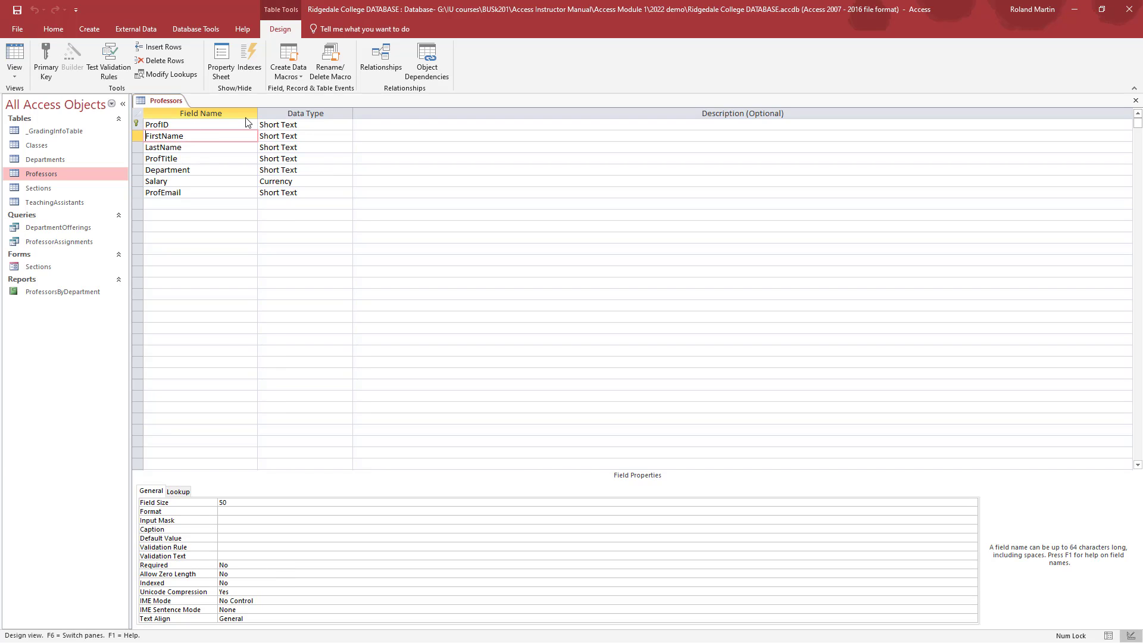
text(Prof)
key(Down)
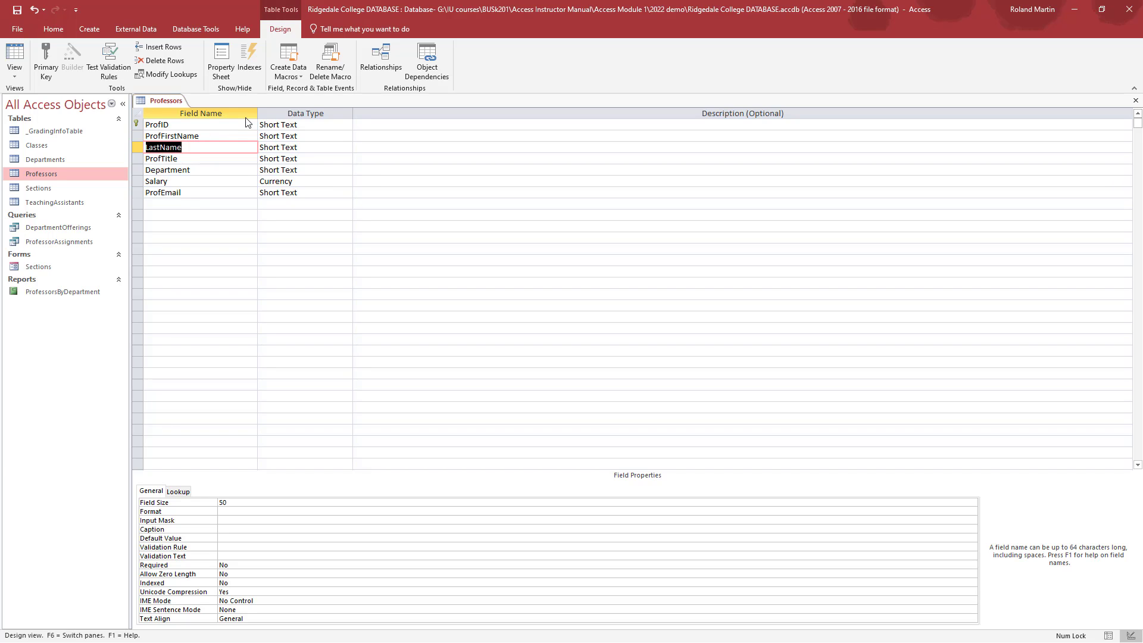
key(Left)
key(Right)
key(F2)
text(rof)
key(Tab)
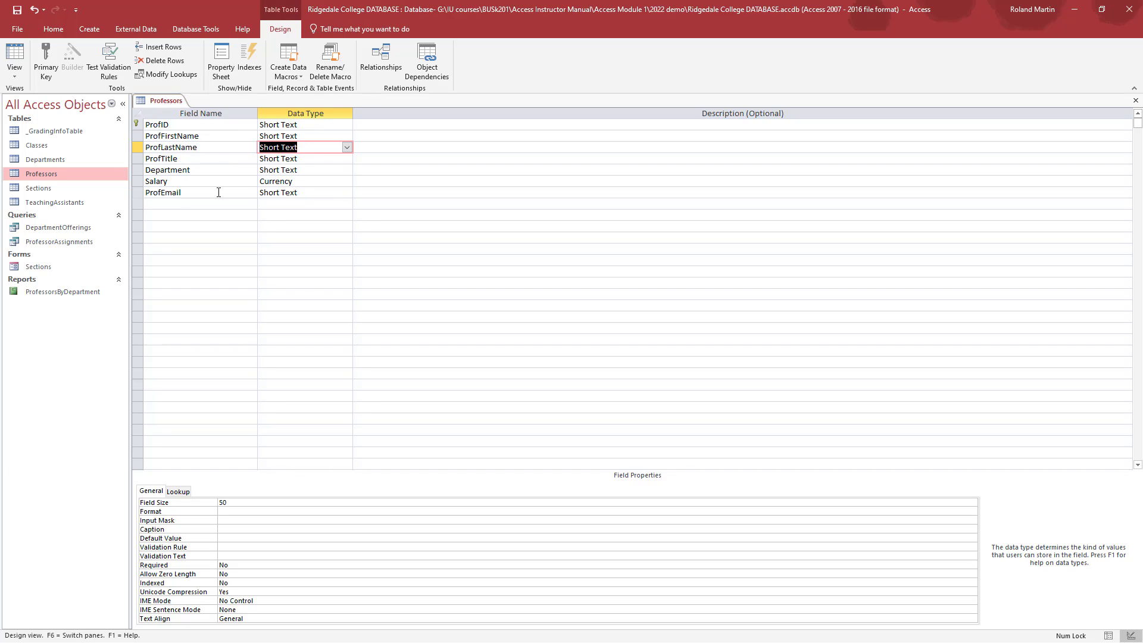
- Change the data type of the ProfEmail field to Hyperlink
click(328, 191)
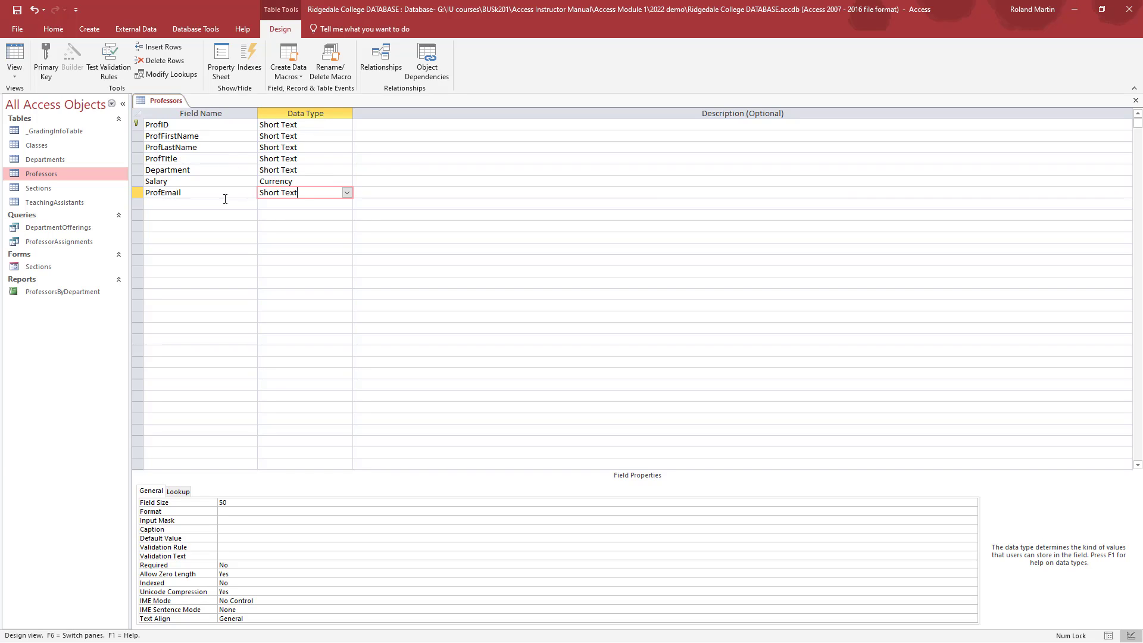
click(347, 193)
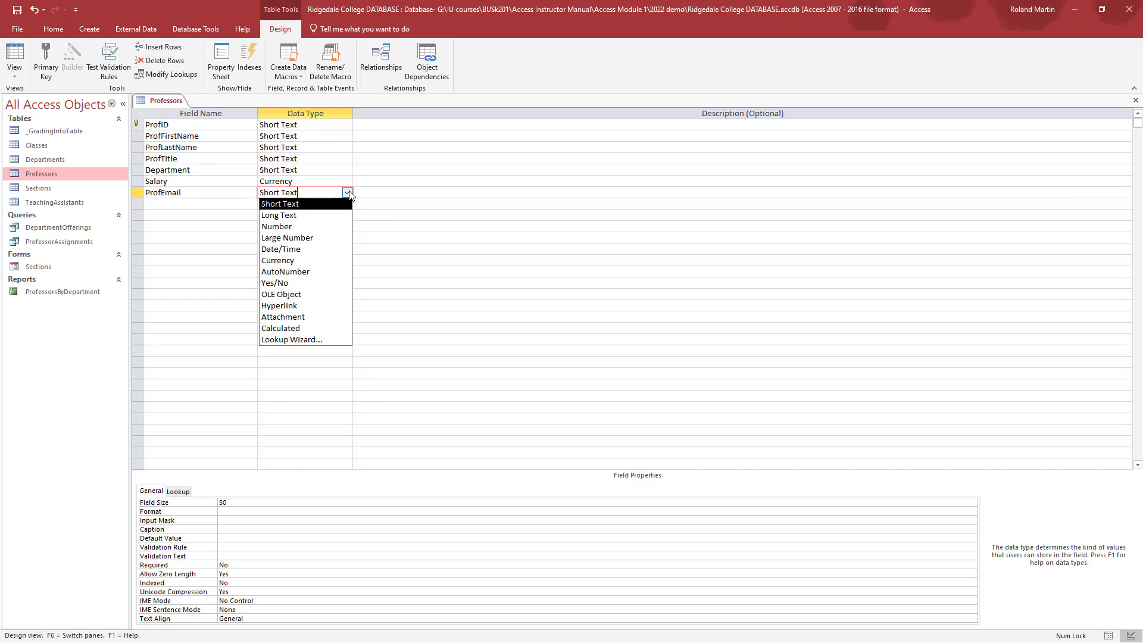
click(299, 305)
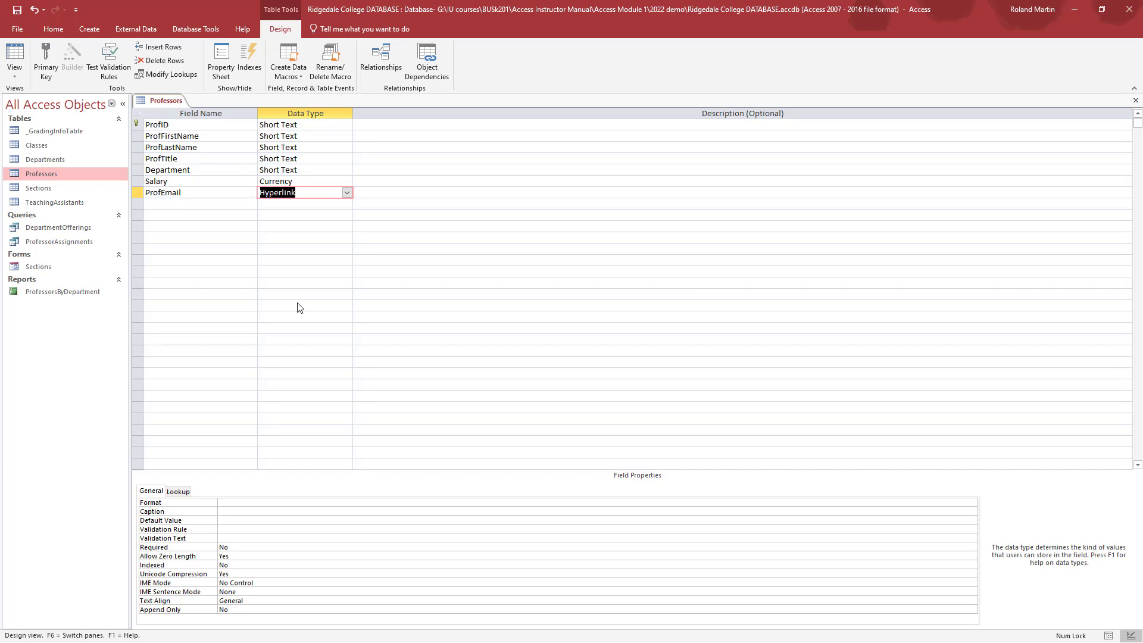
click(199, 204)
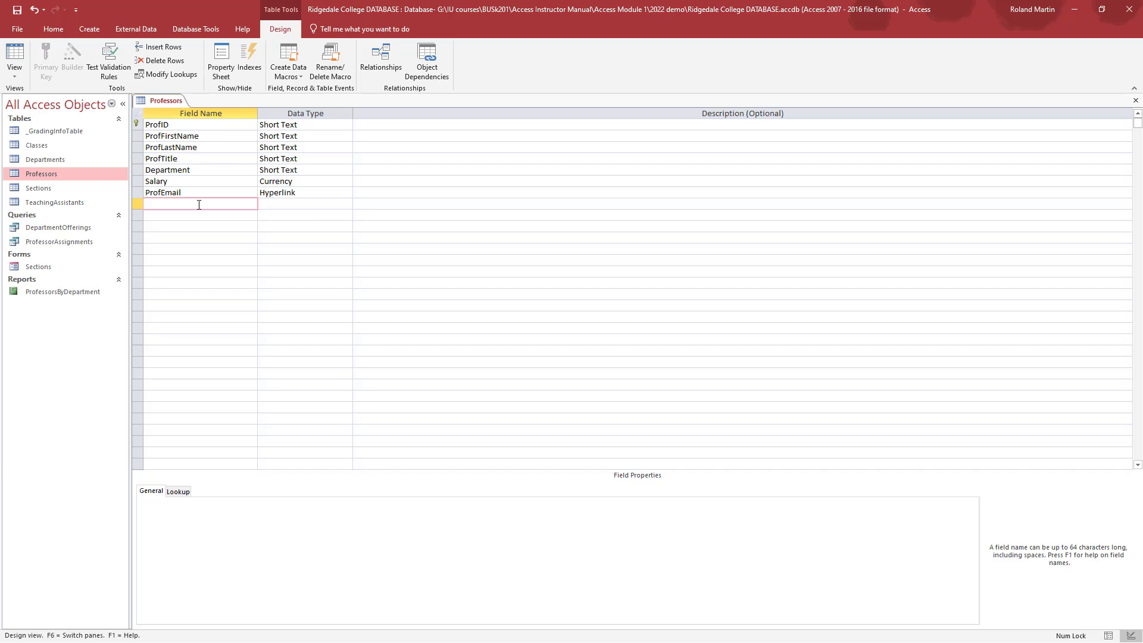
- Add a HireData field with the Date/Time data type below ProfEmail, and save the Professors table
text(HireData)
key(Tab)
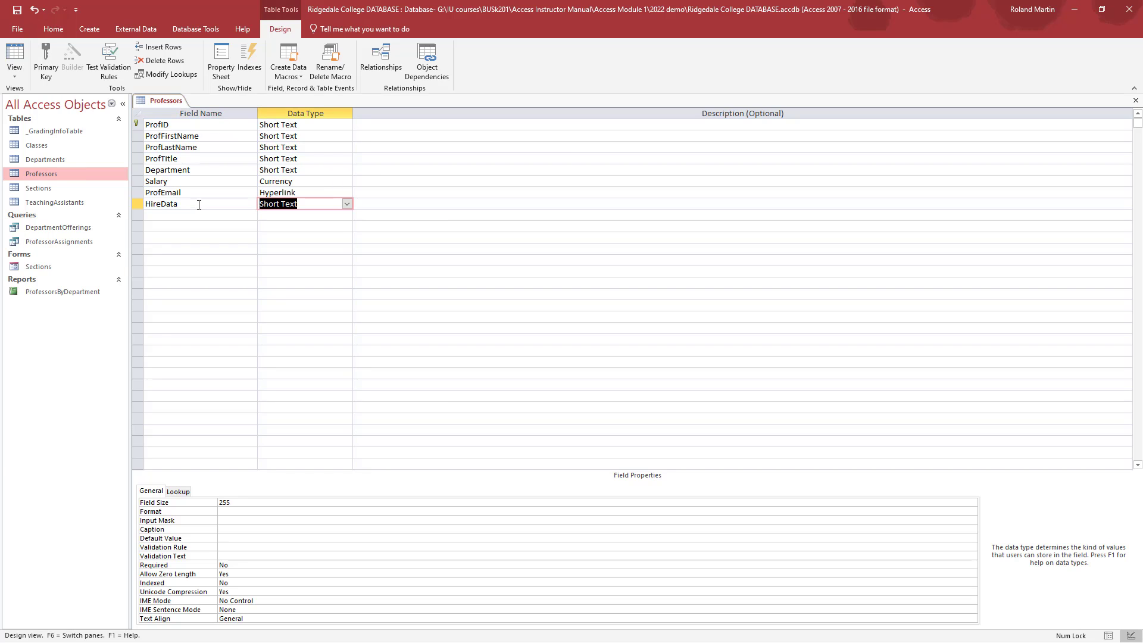
text(date/Time)
click(214, 204)
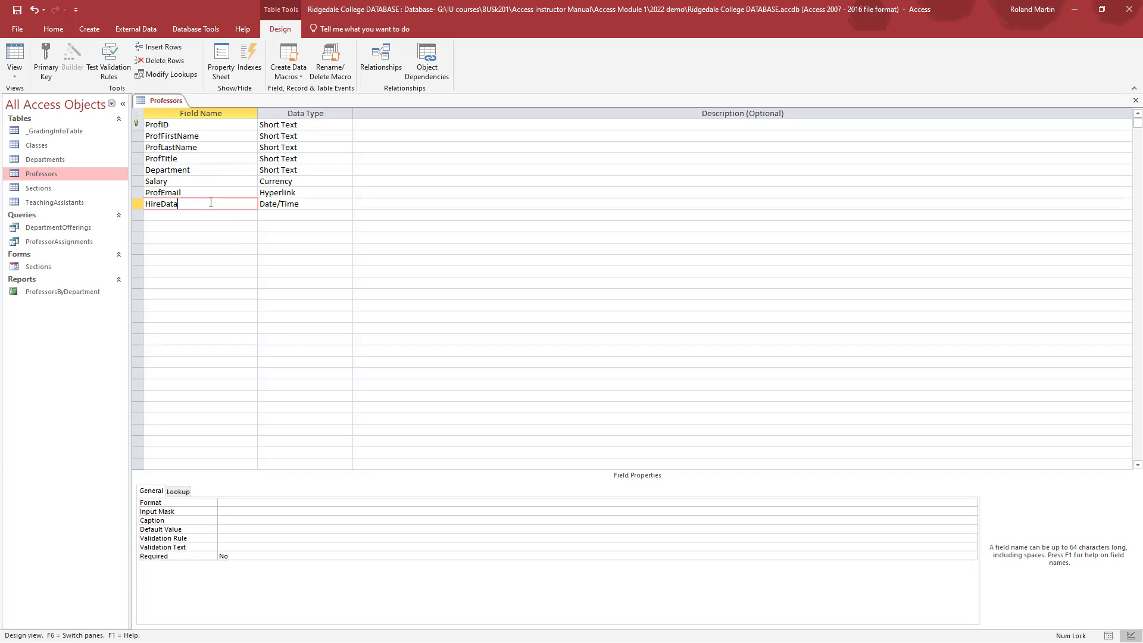
click(188, 151)
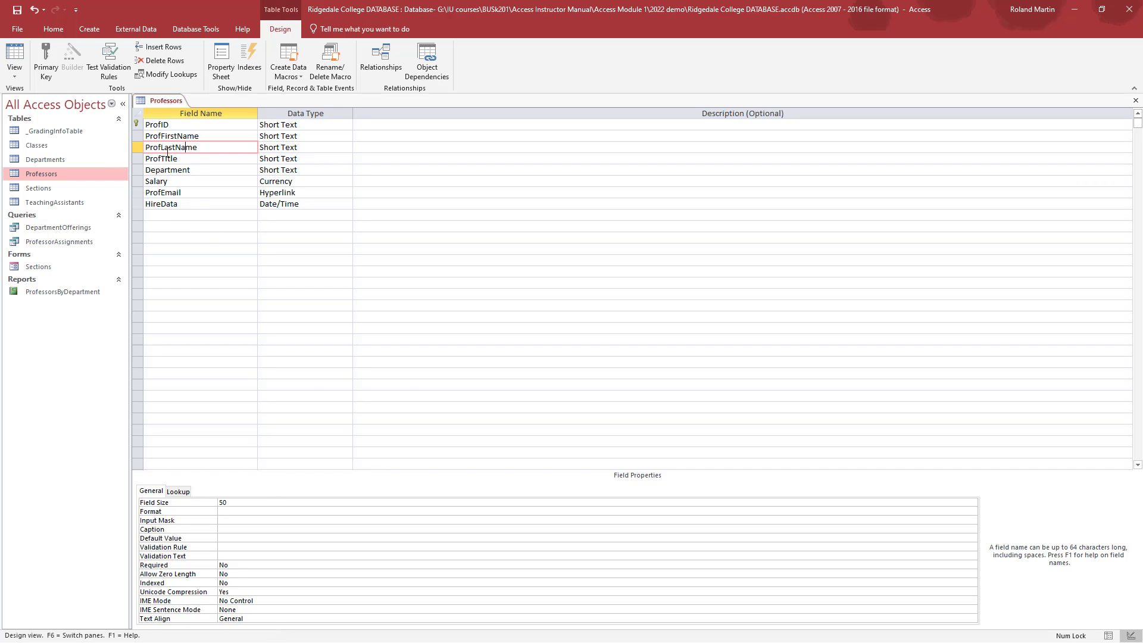
click(199, 172)
click(203, 191)
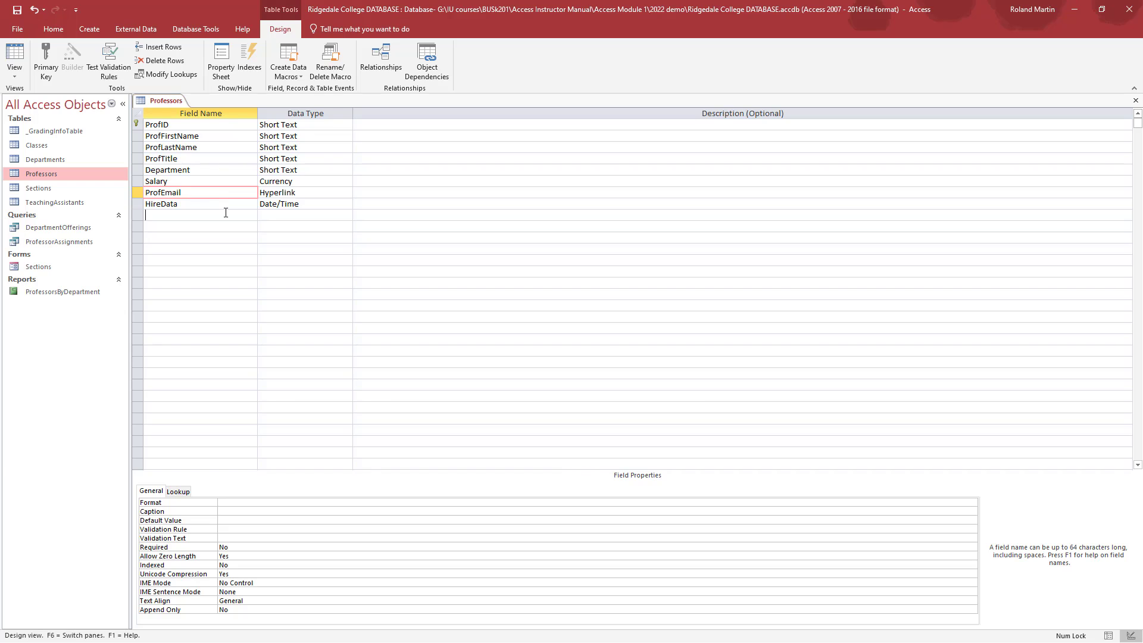
click(224, 203)
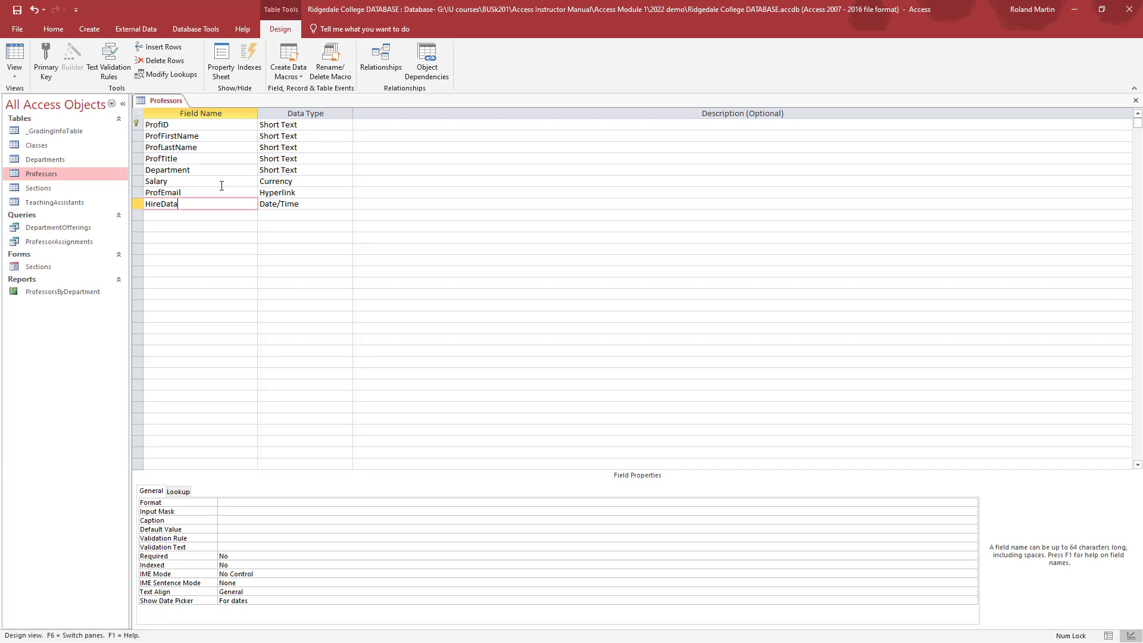
click(16, 10)
- Delete the record with ProfID LRG from the Professors table in Datasheet View
click(14, 70)
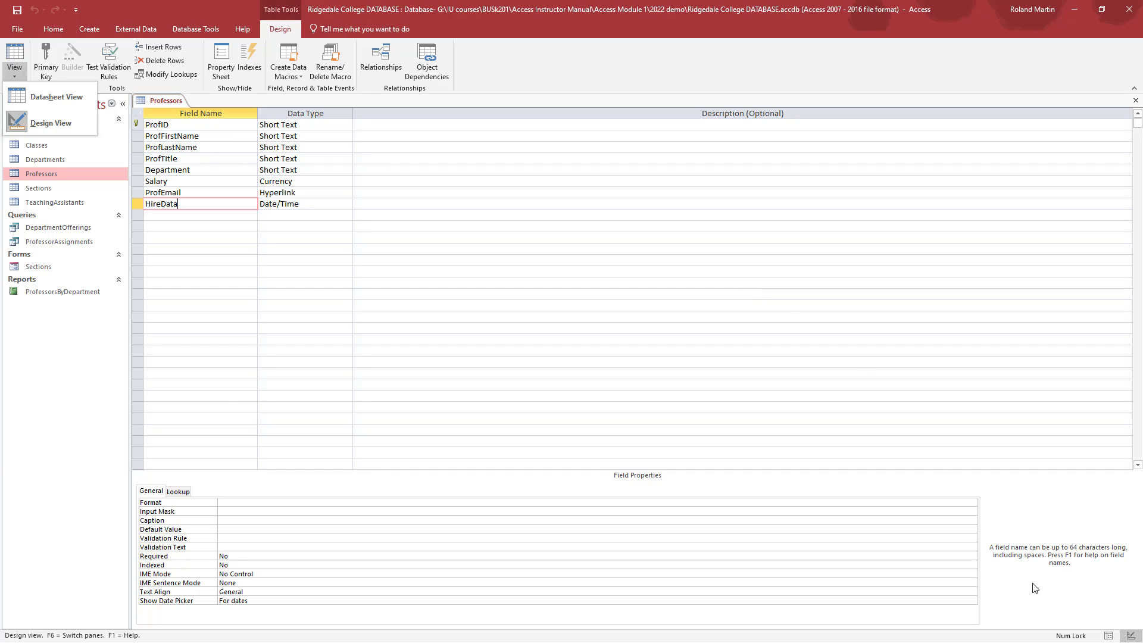
click(1109, 636)
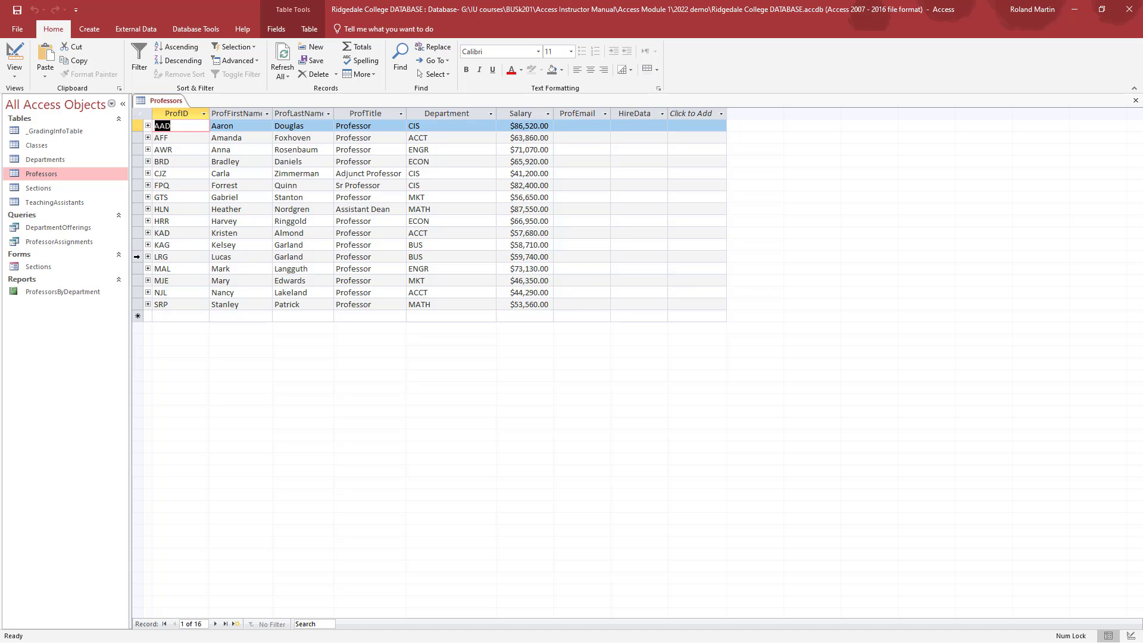
click(137, 256)
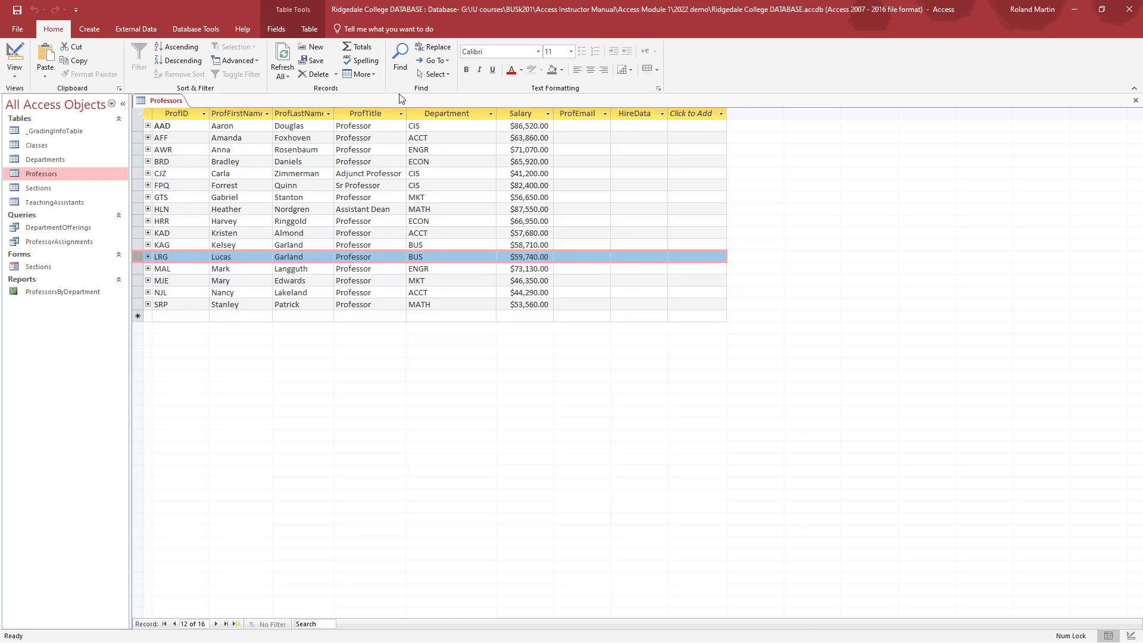
click(335, 73)
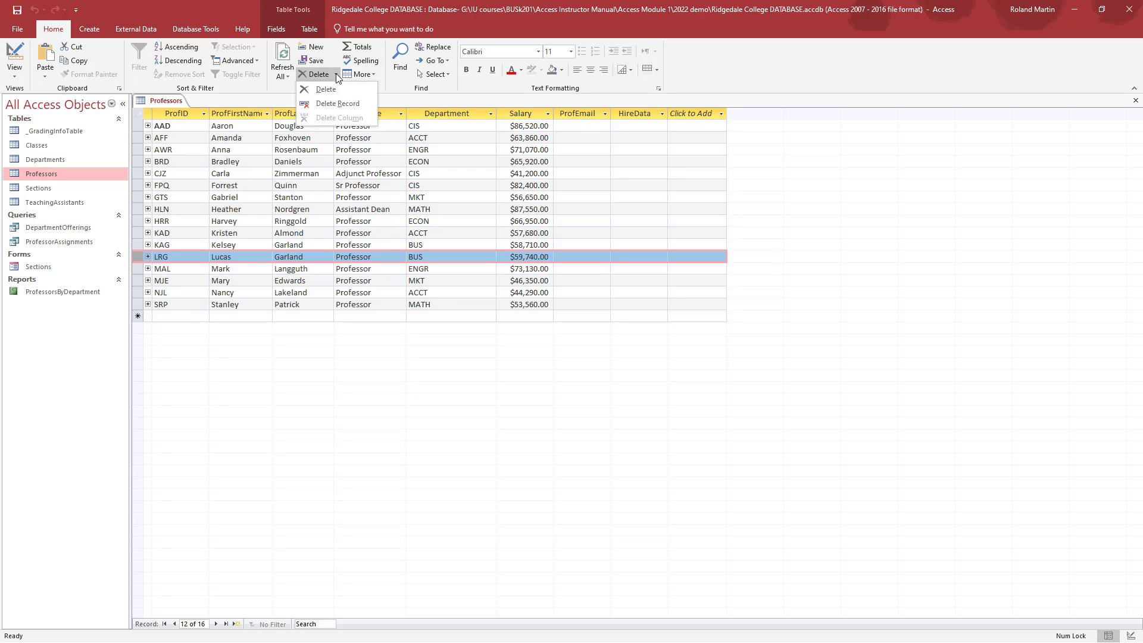
click(337, 104)
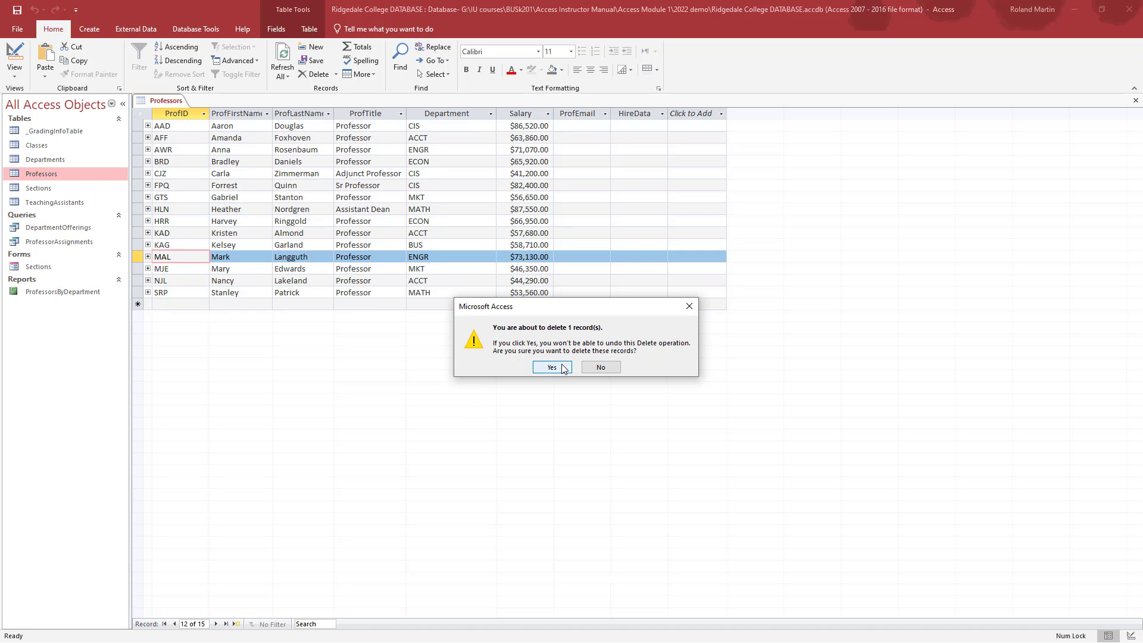
click(552, 367)
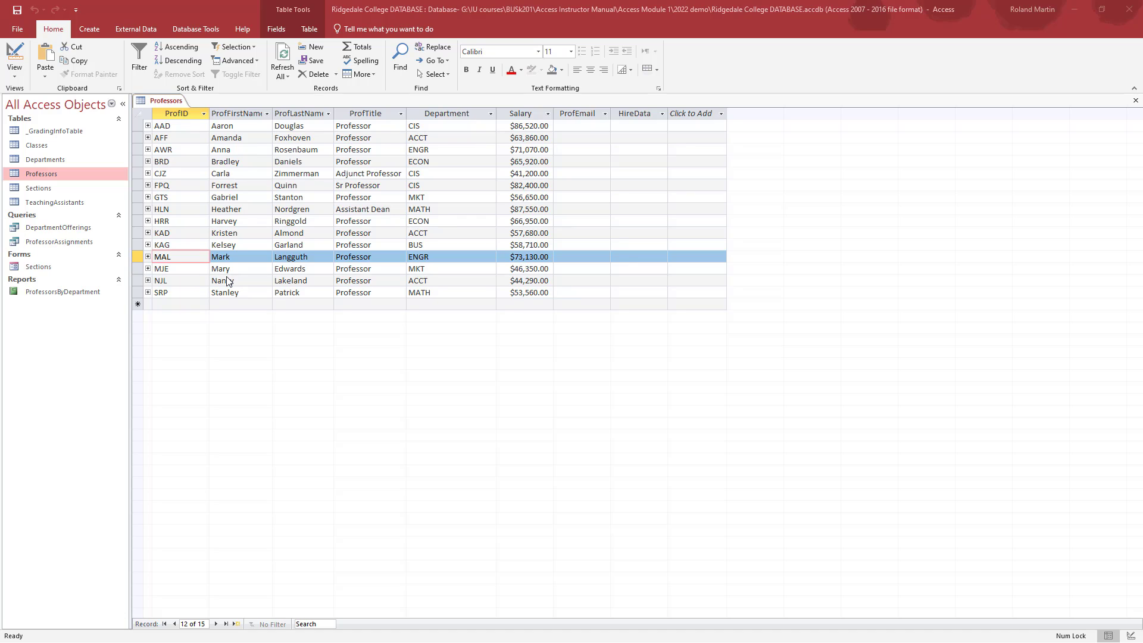
- Set the Salary of the Adjunct Professor in the CIS department (ProfID CJZ) to 49000
click(235, 175)
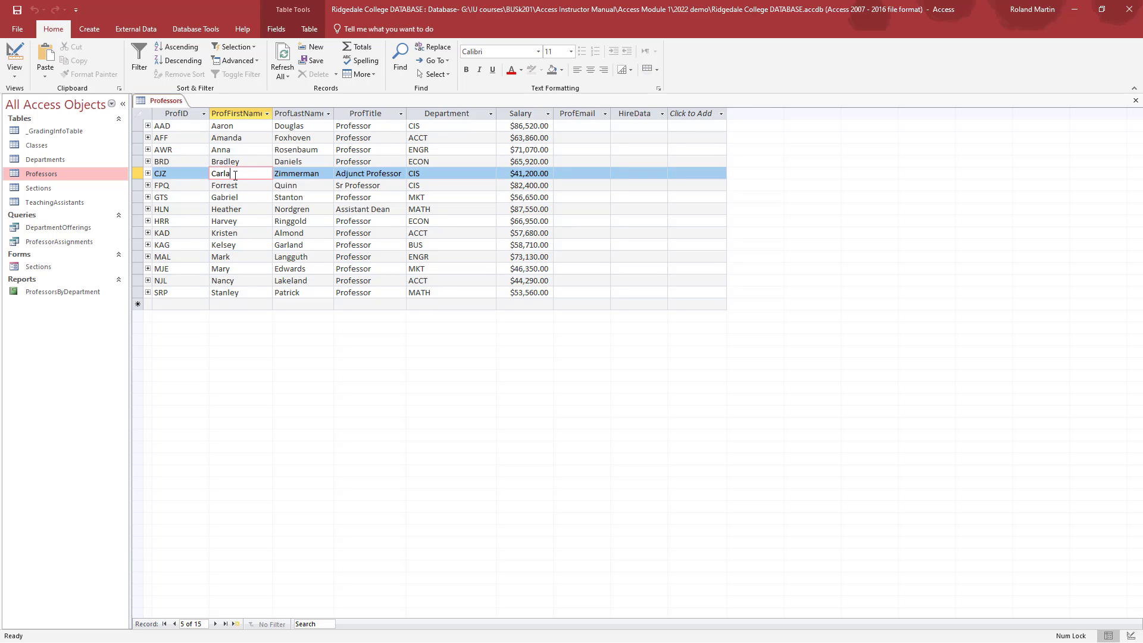
click(525, 176)
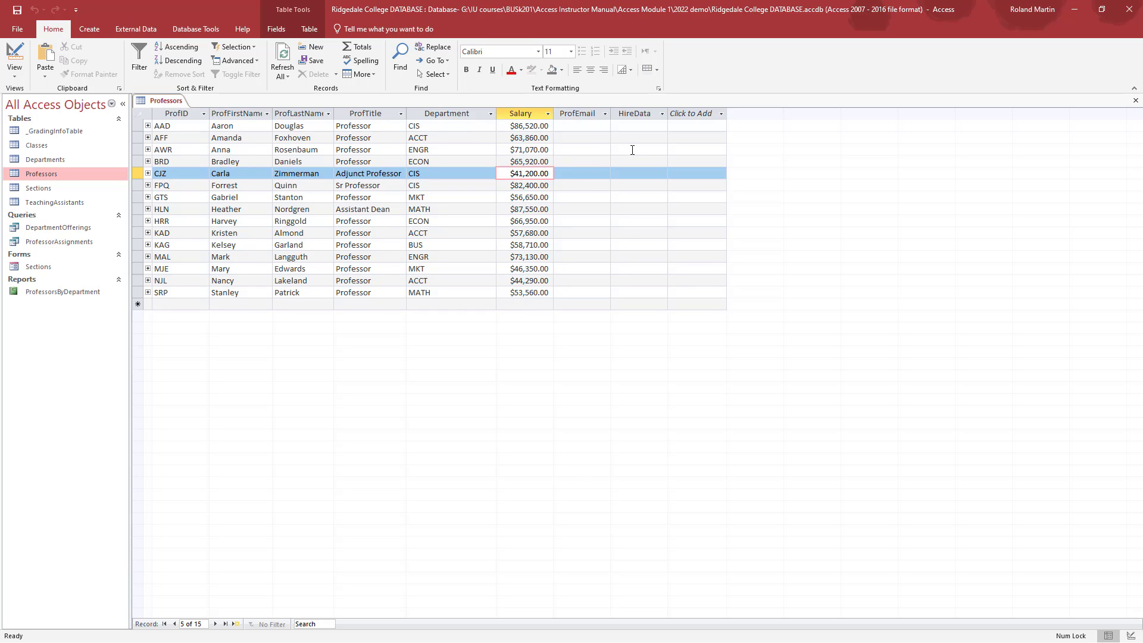
click(424, 172)
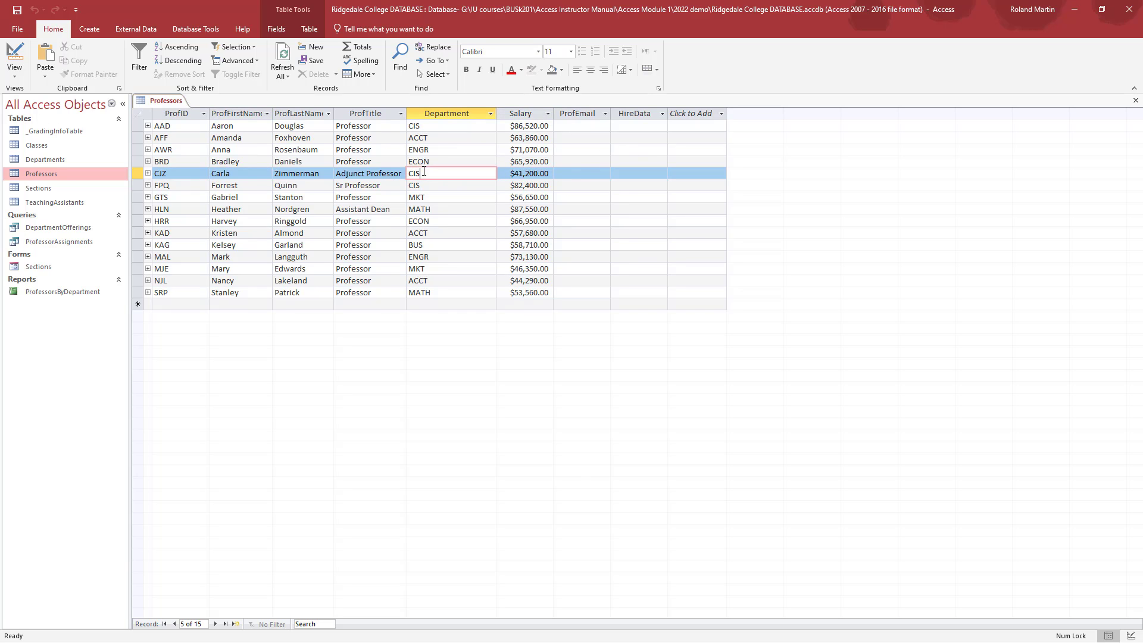
key(Tab)
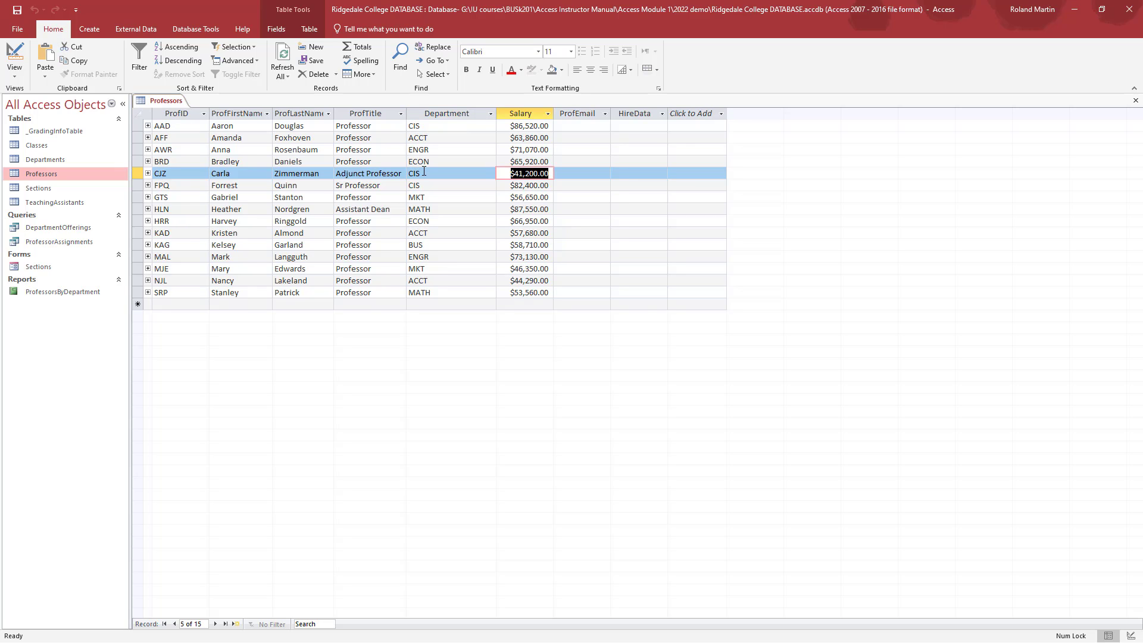
text(49000)
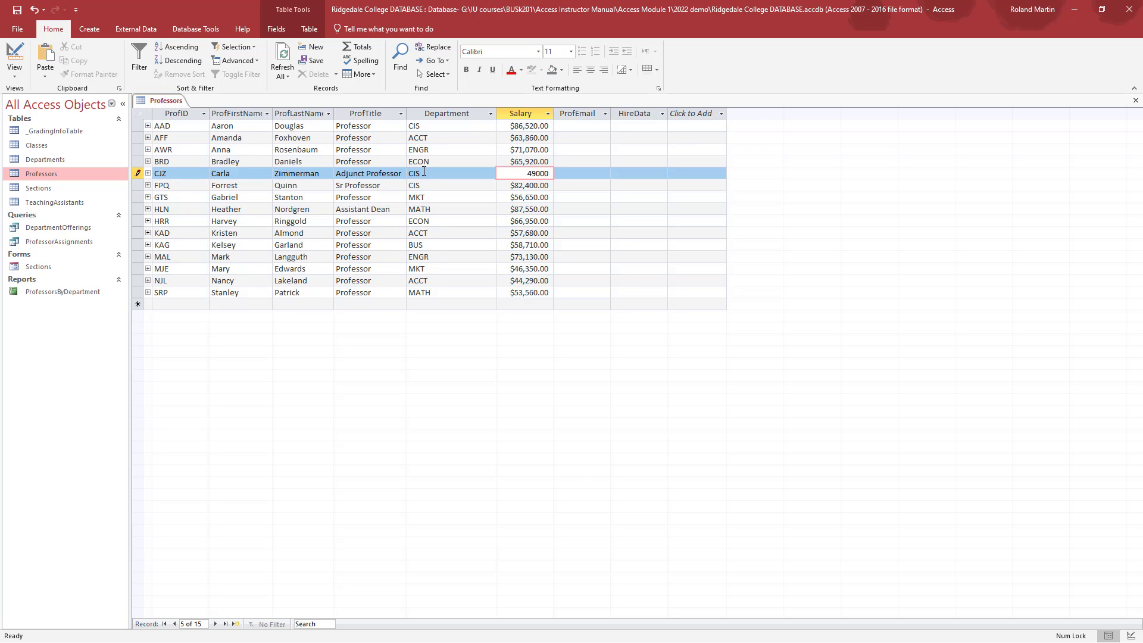
key(Tab)
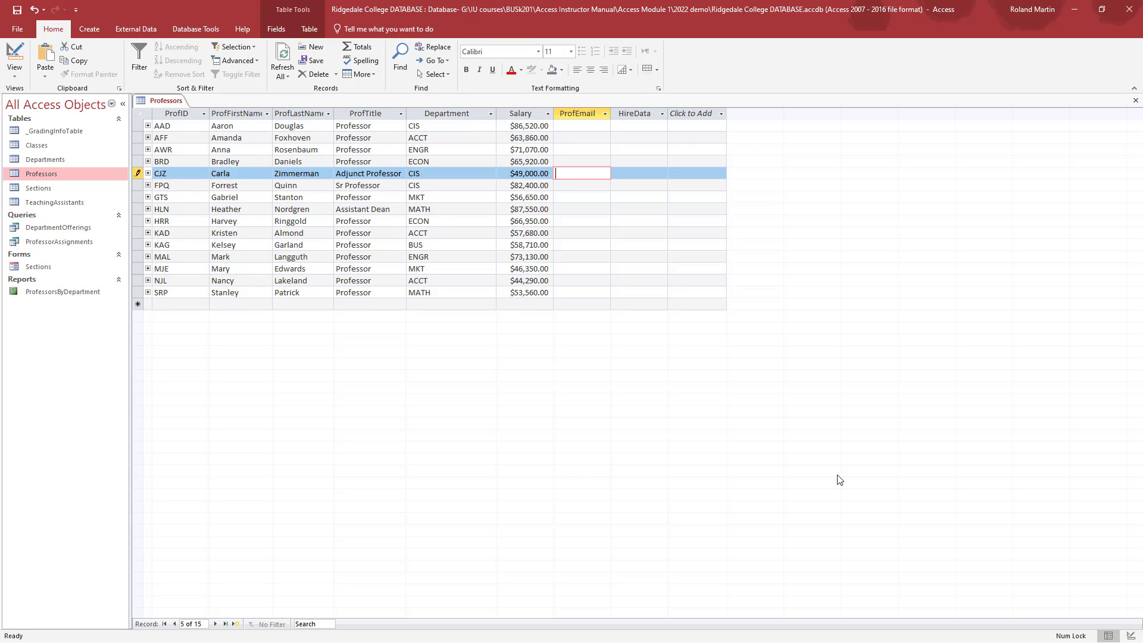
- Examine the Decimal Places options of the Salary field in Design View, return to Datasheet View, and close the Professors table
click(1132, 638)
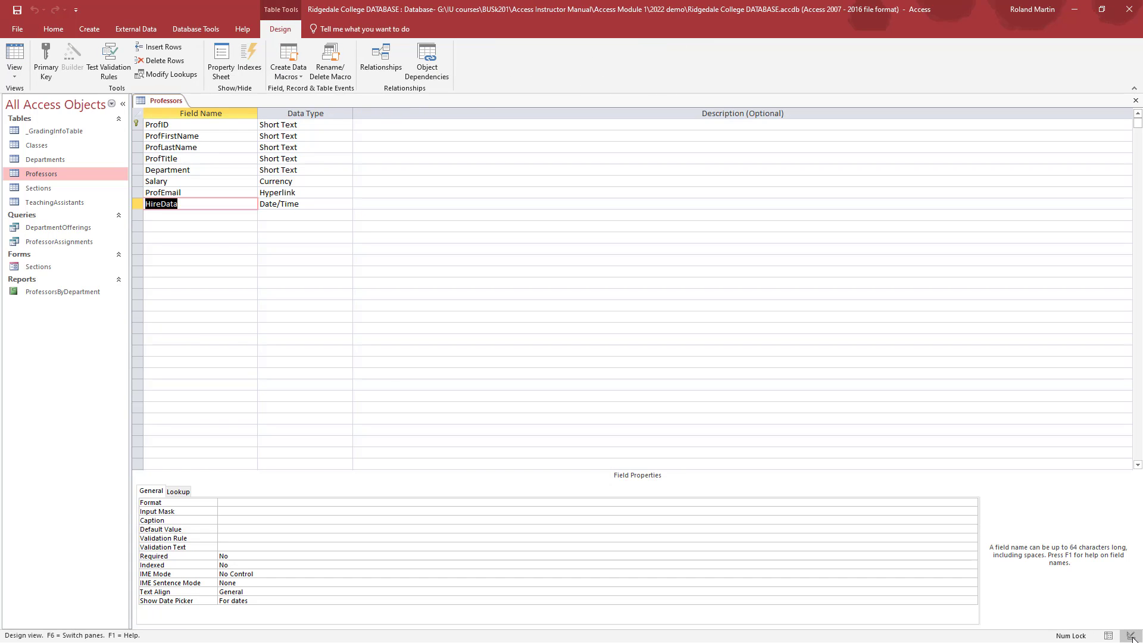
click(207, 180)
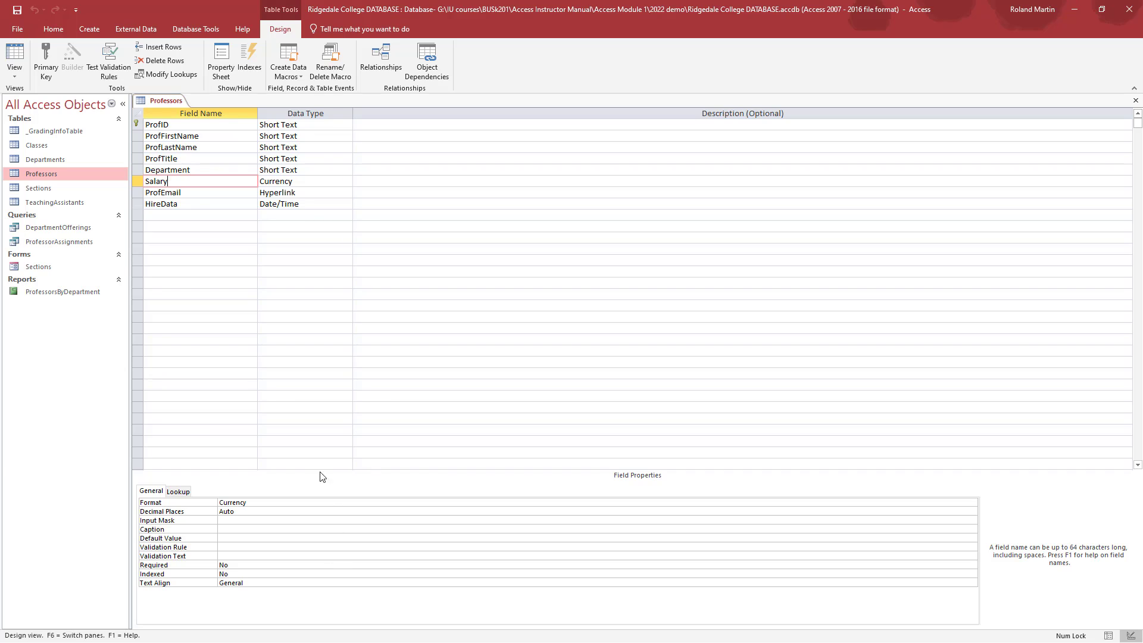
click(248, 511)
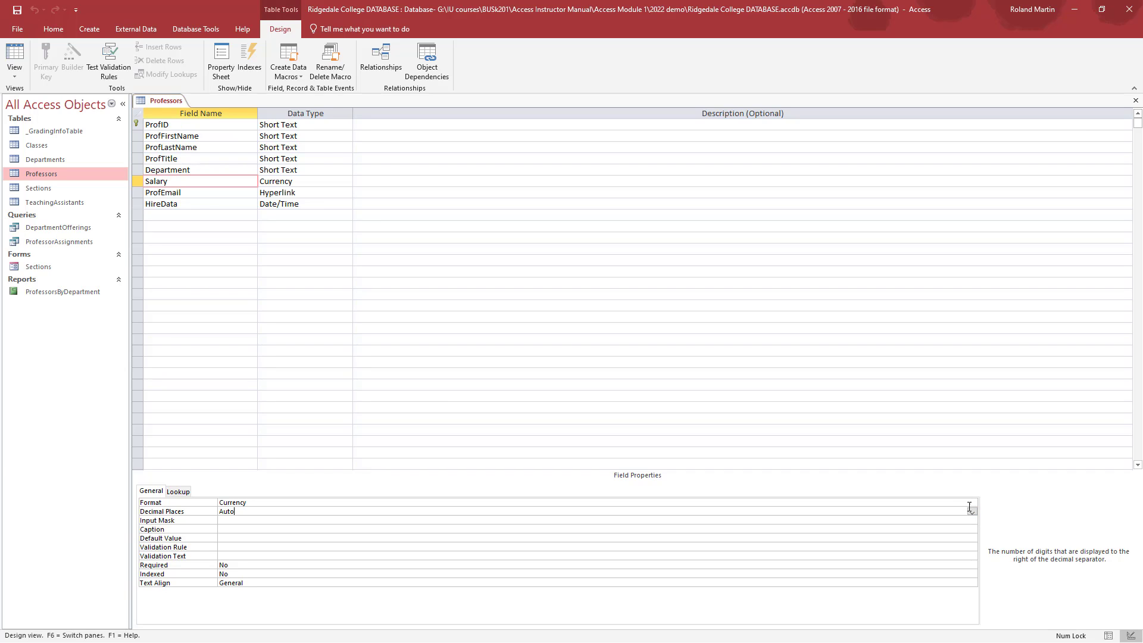
click(971, 511)
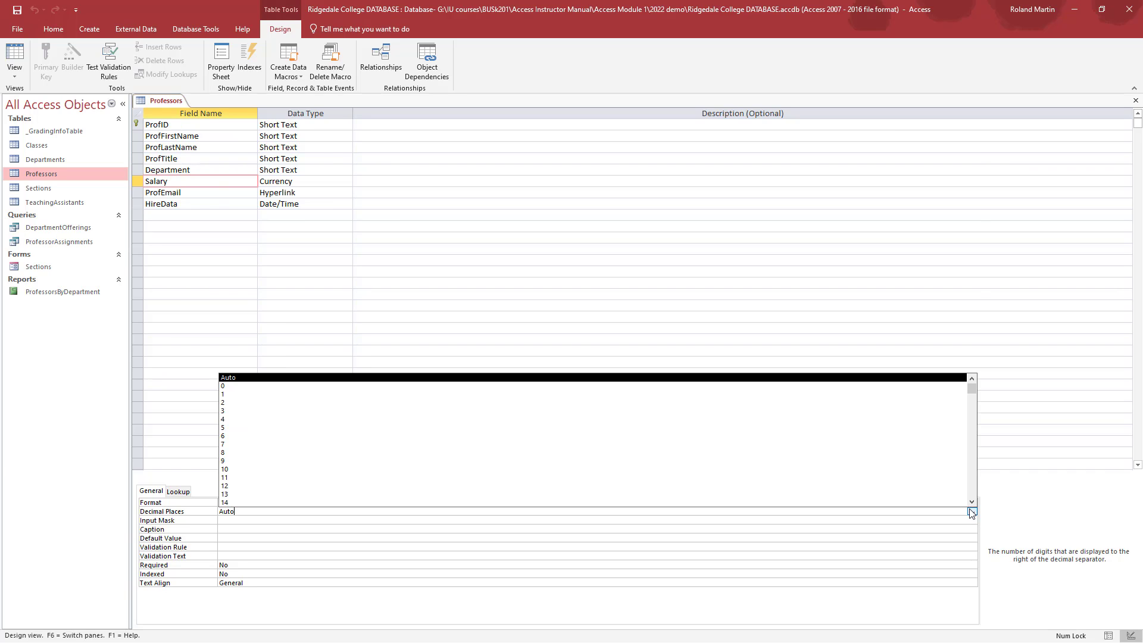
click(1044, 504)
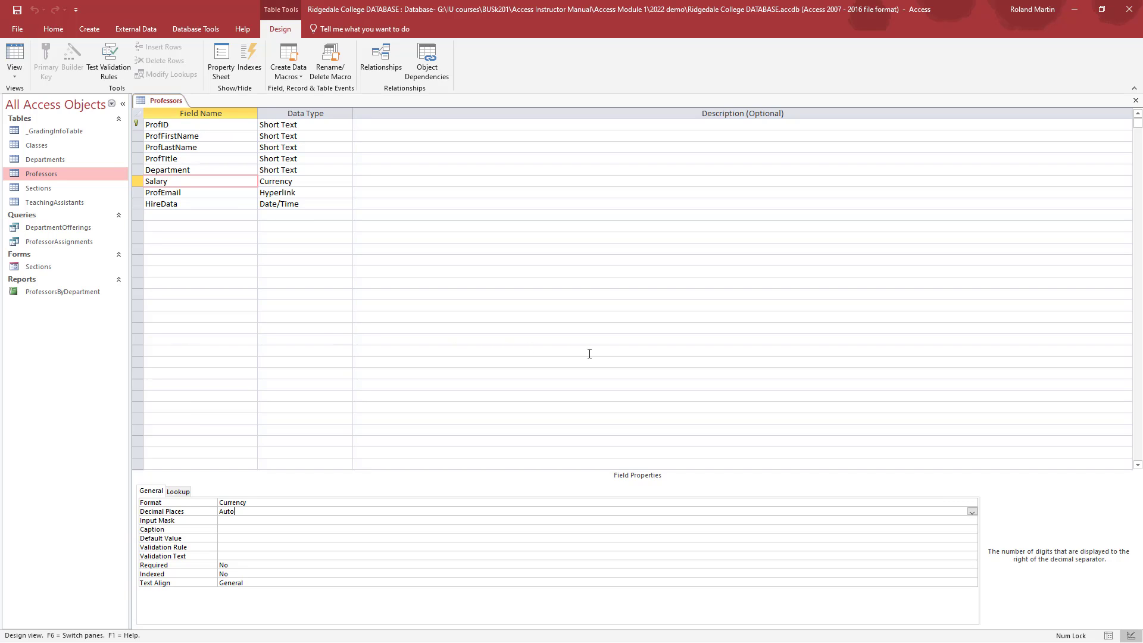
click(1108, 636)
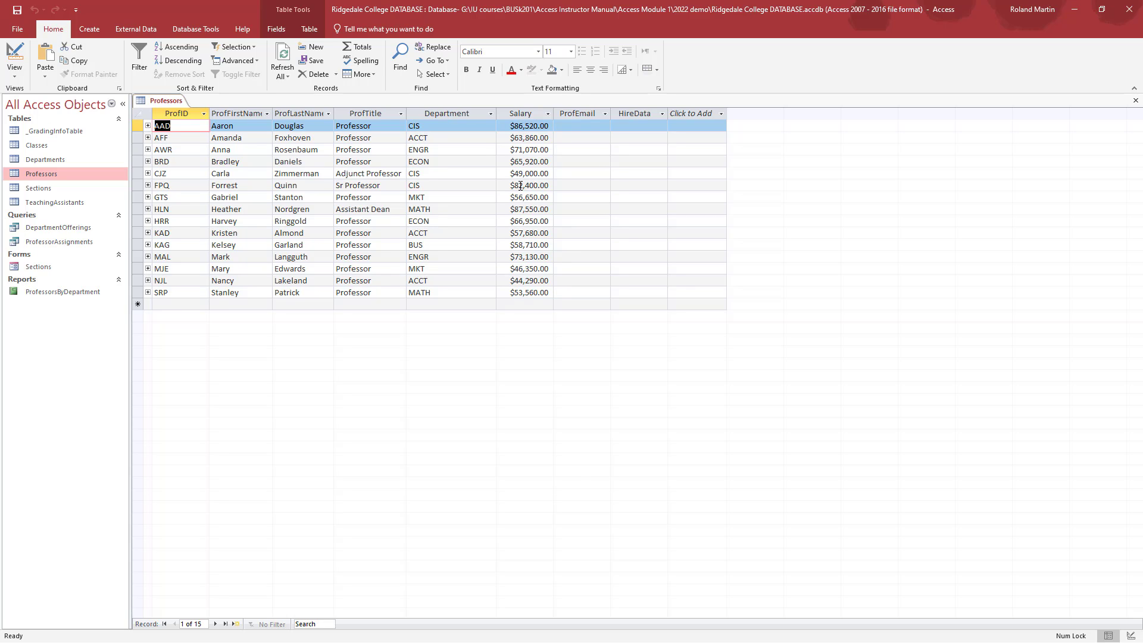
click(1134, 101)
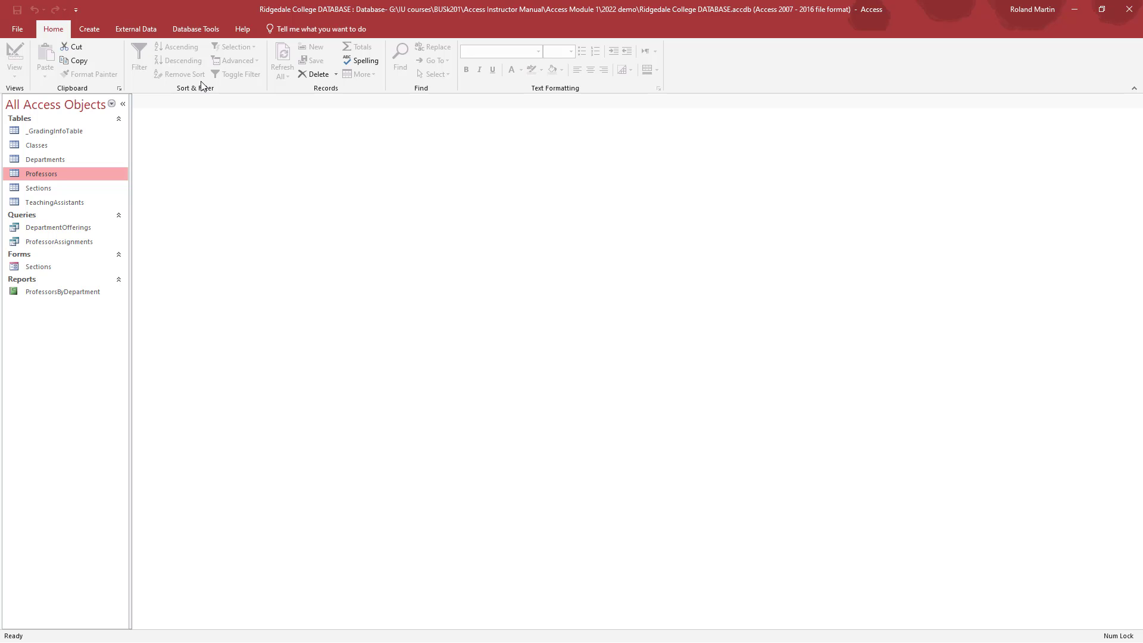
- Start a new form with the Form Wizard and include all fields from the Professors table
click(96, 29)
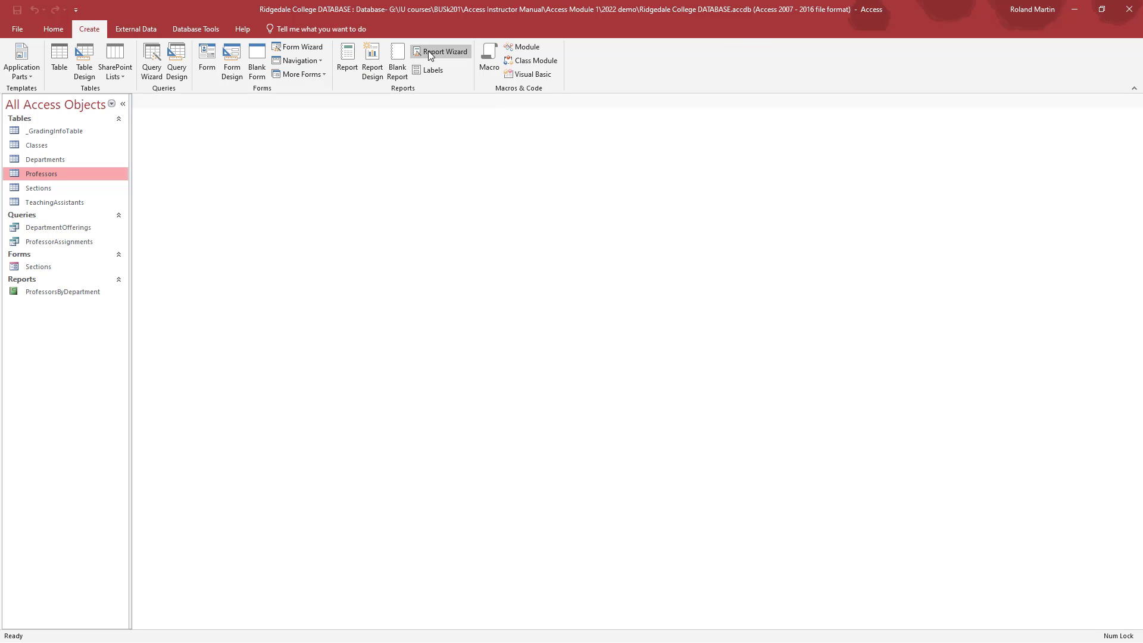
click(309, 47)
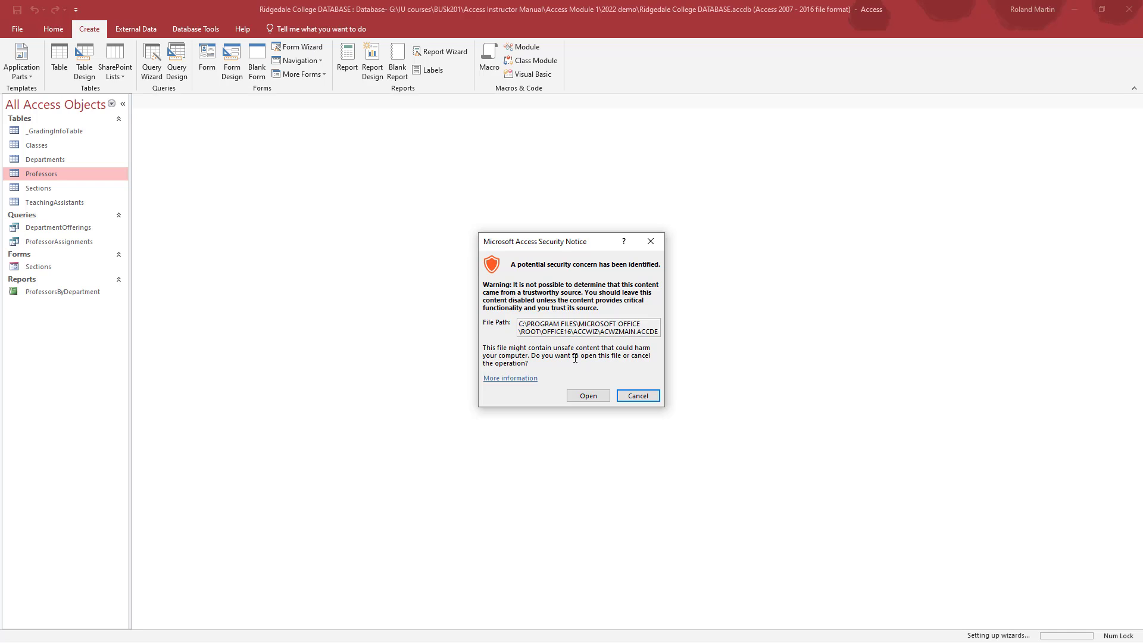
click(595, 395)
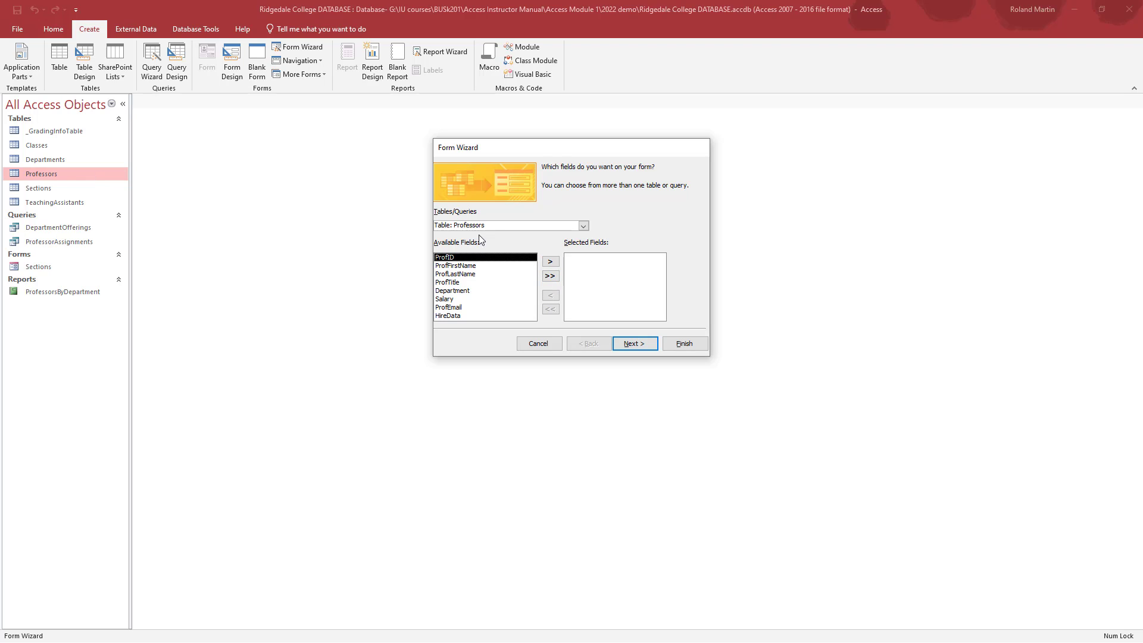
click(583, 226)
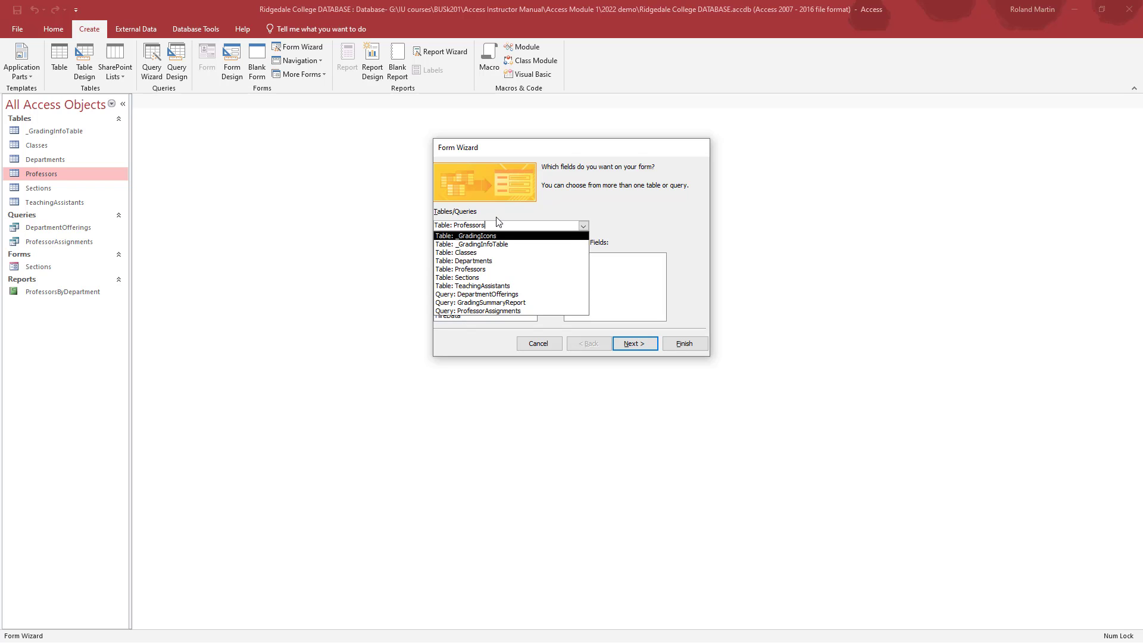
click(632, 218)
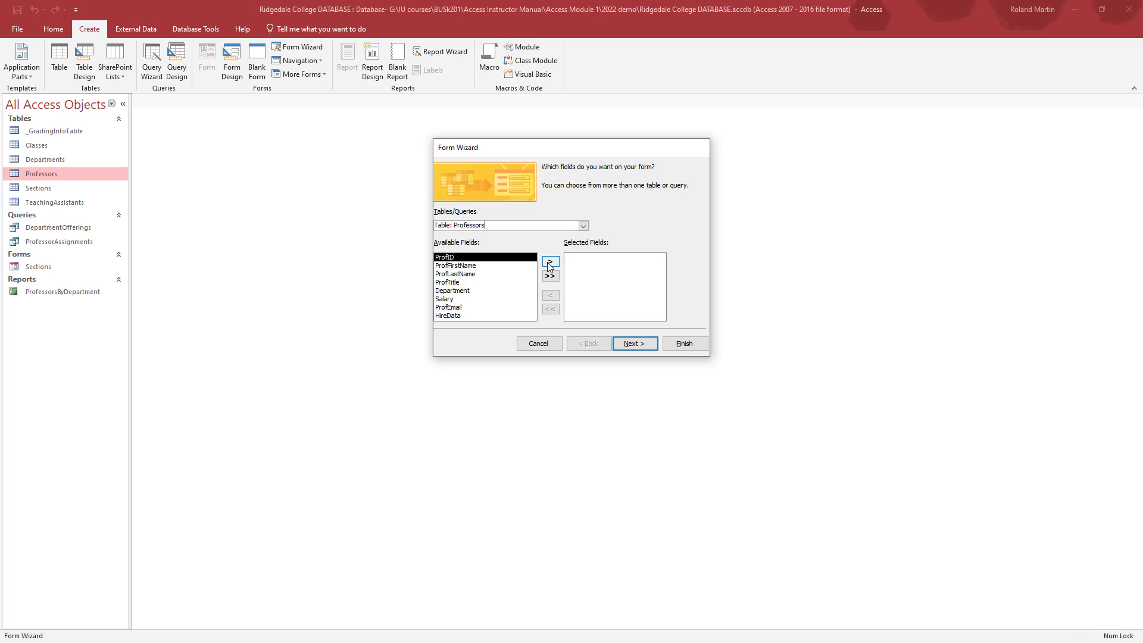
click(549, 277)
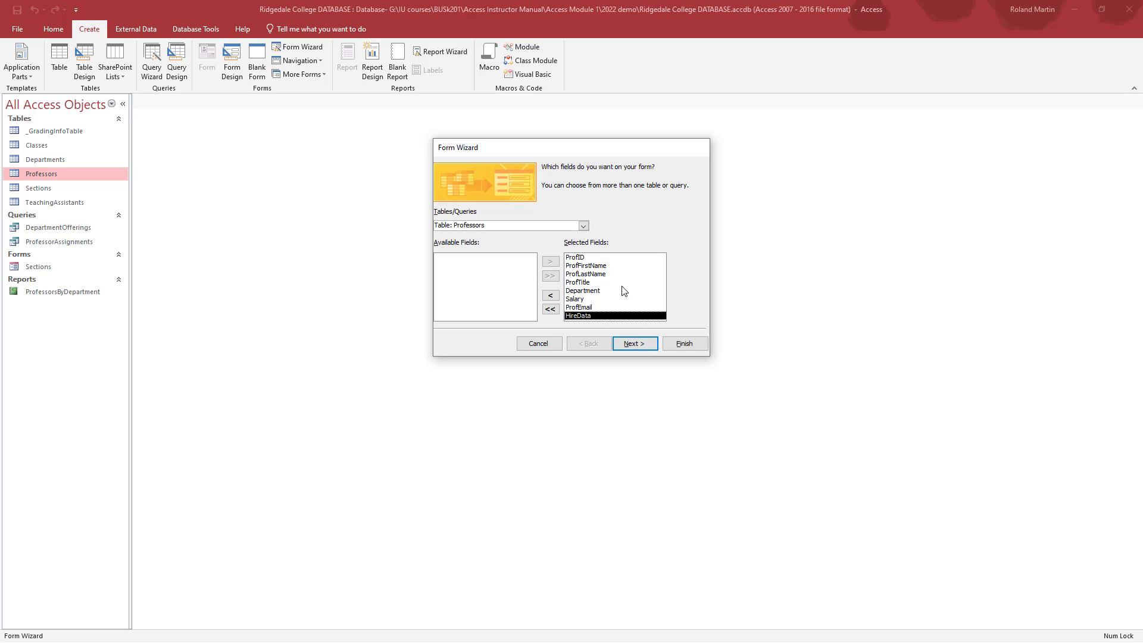
- Create the form with a Columnar layout and the title ProfessorEntry, and close it
click(634, 344)
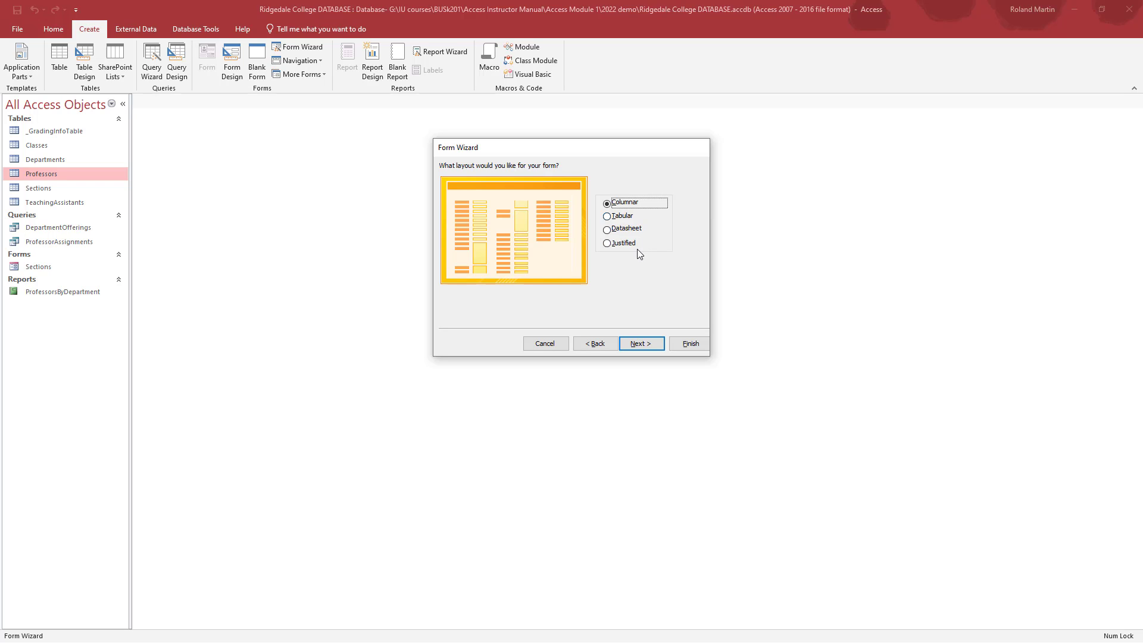
click(639, 345)
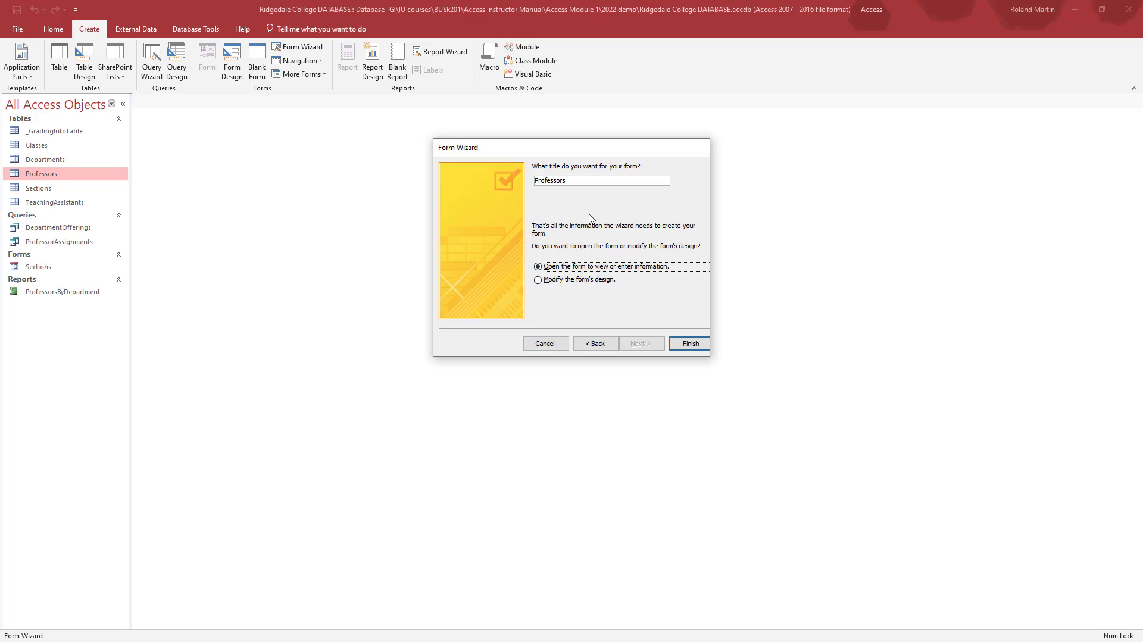
click(578, 184)
key(BackSpace)
text(Entry)
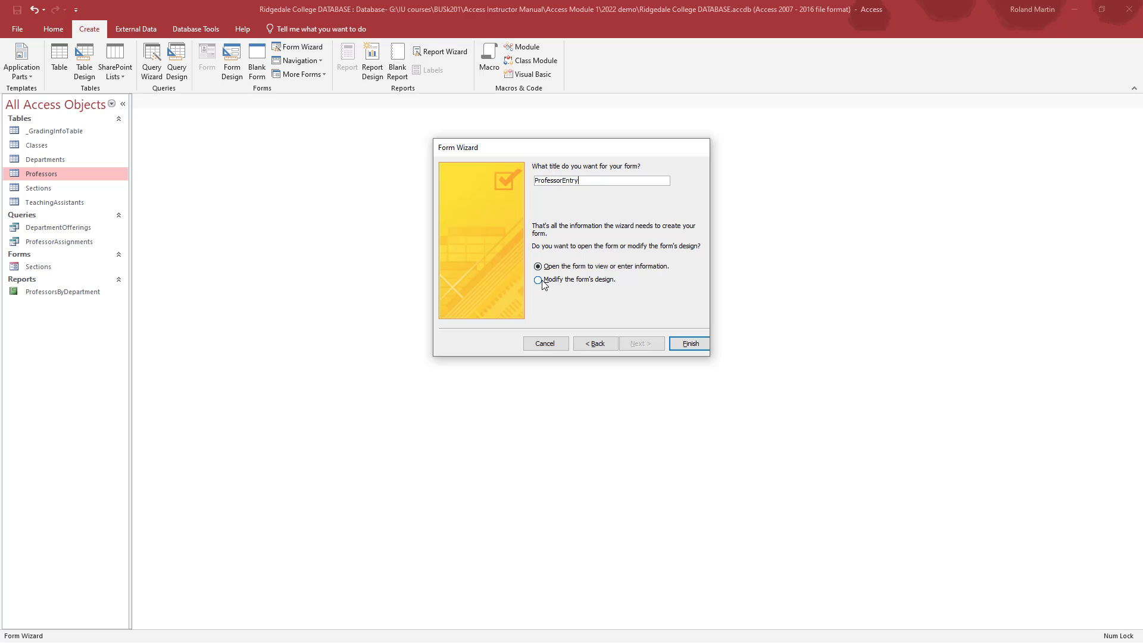
click(700, 346)
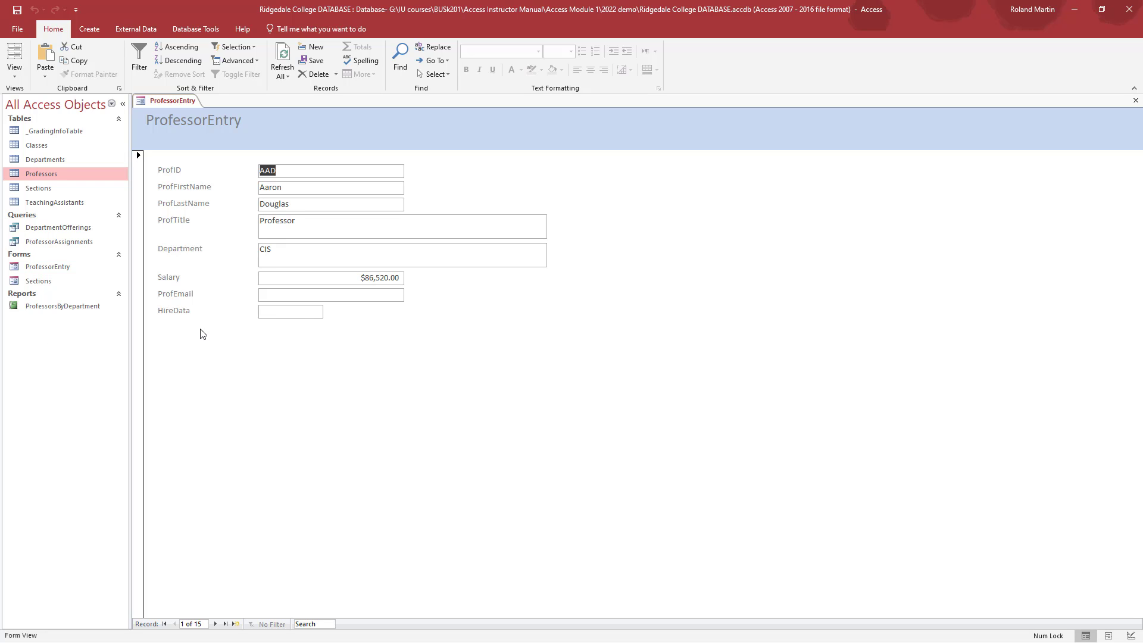
click(1136, 101)
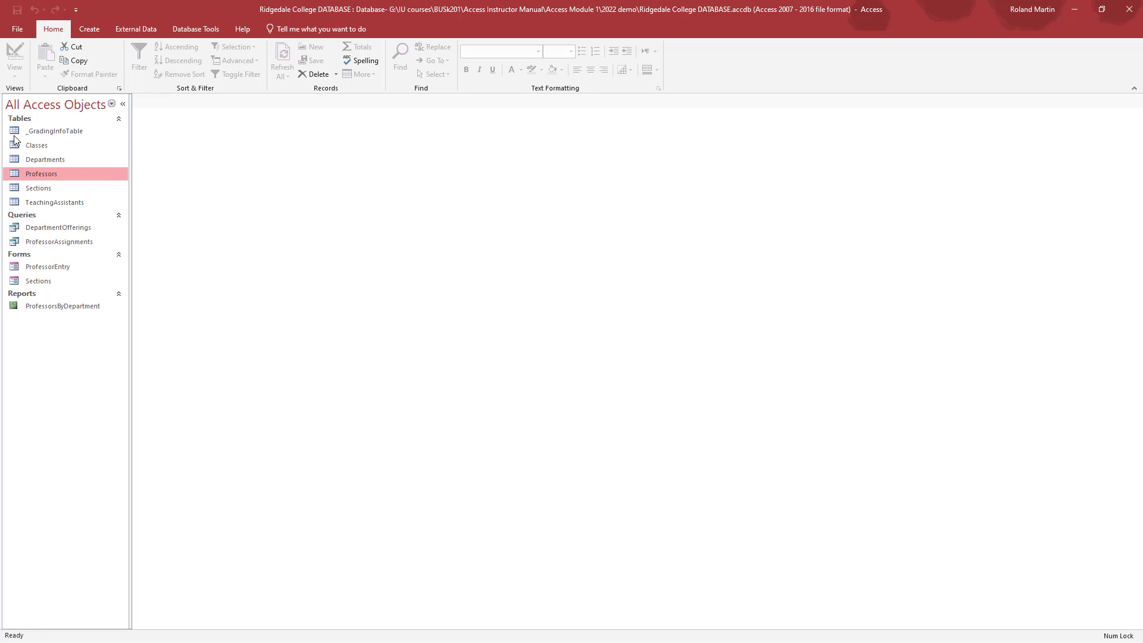
- Rename the HireData field of the Professors table to HireDate in Design View, then save and close the table
double_click(57, 174)
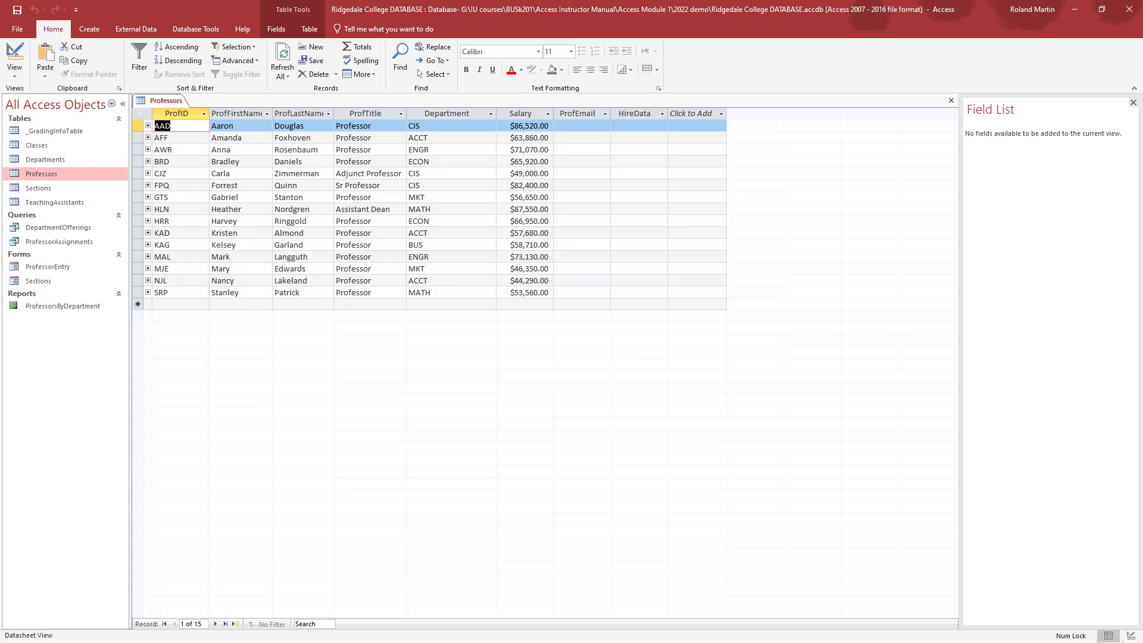
click(1130, 636)
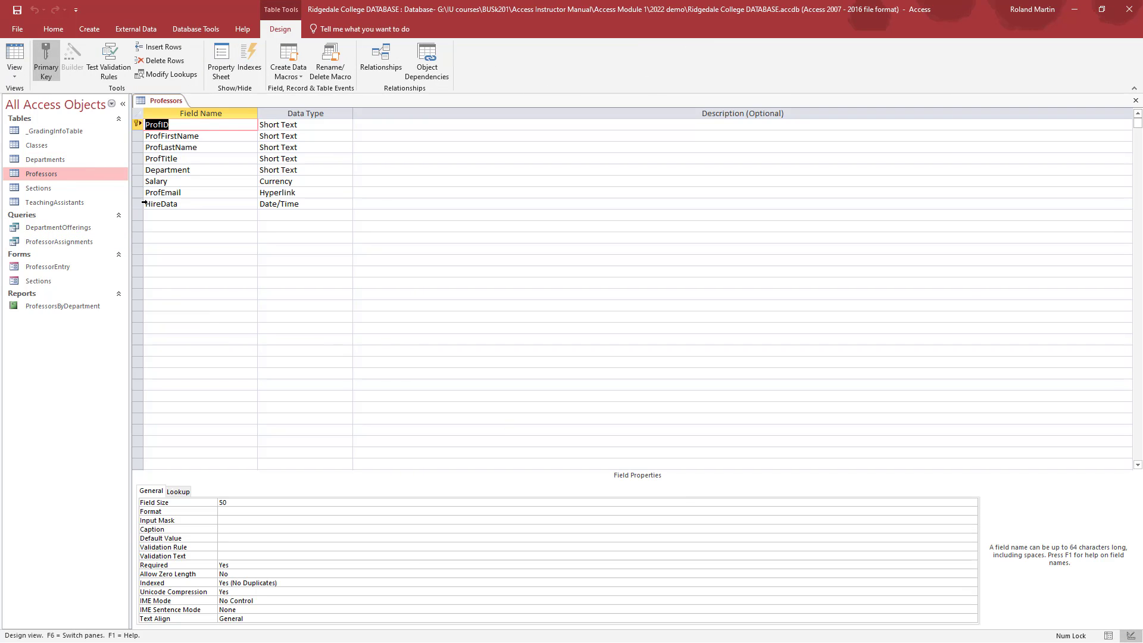
click(187, 206)
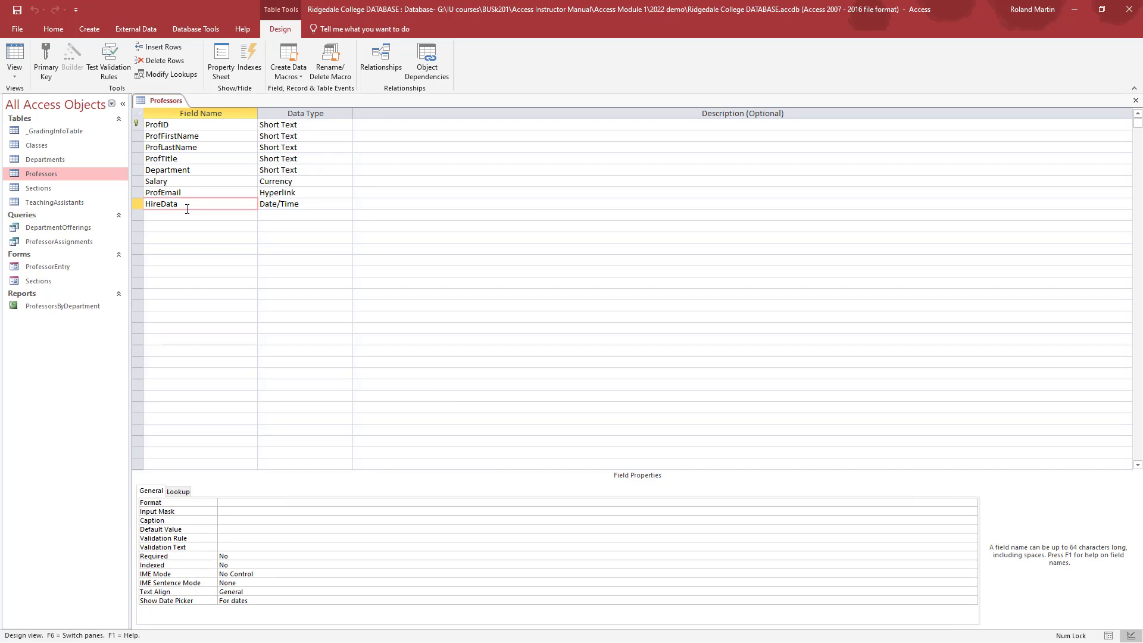
key(BackSpace)
key(Tab)
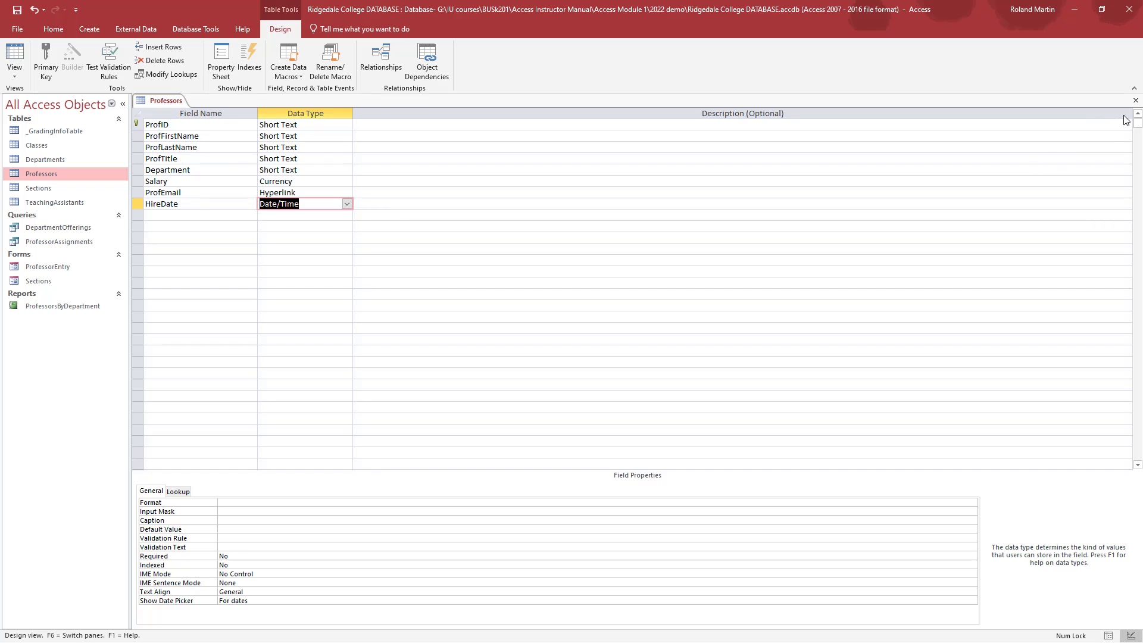
click(1135, 100)
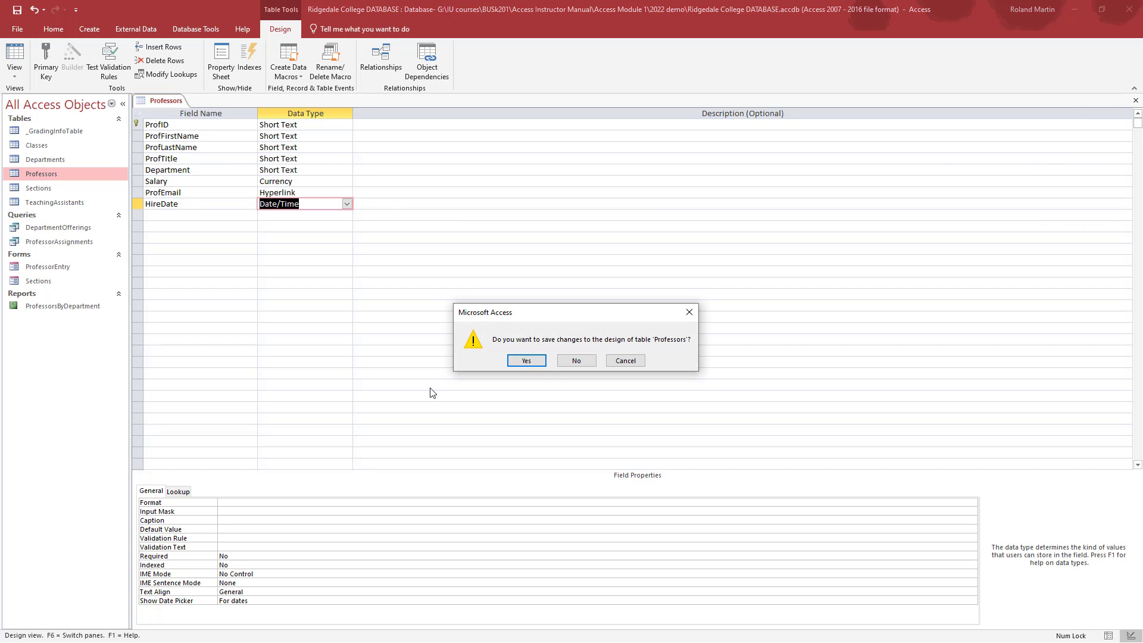
click(569, 361)
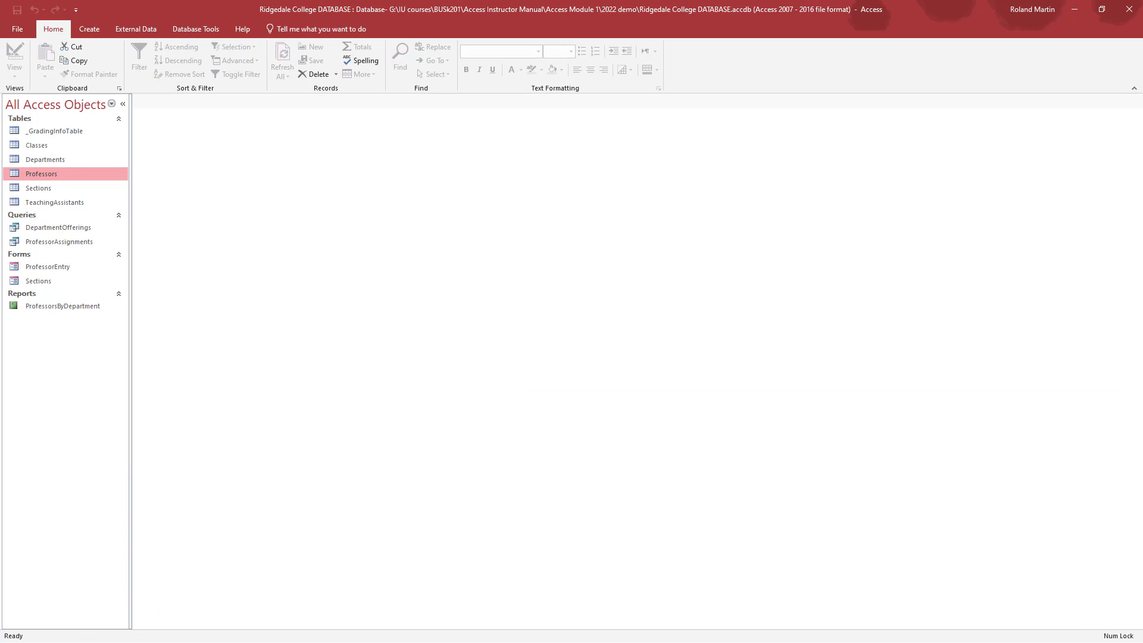
- Open the ProfessorEntry form to check its hire date field, and close it
double_click(67, 269)
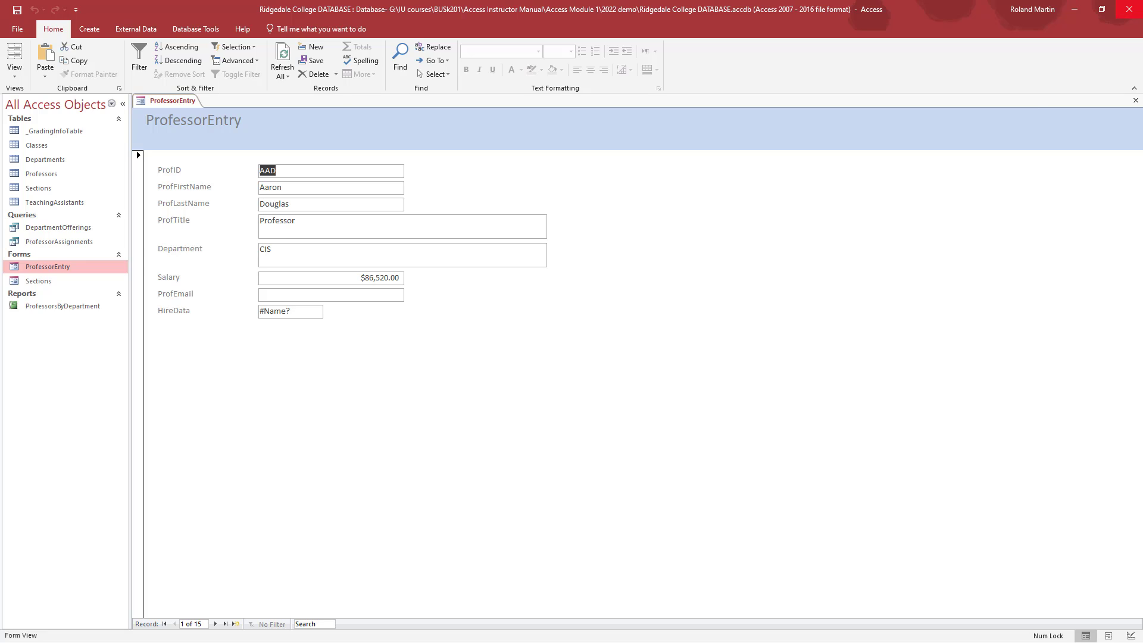
click(1136, 101)
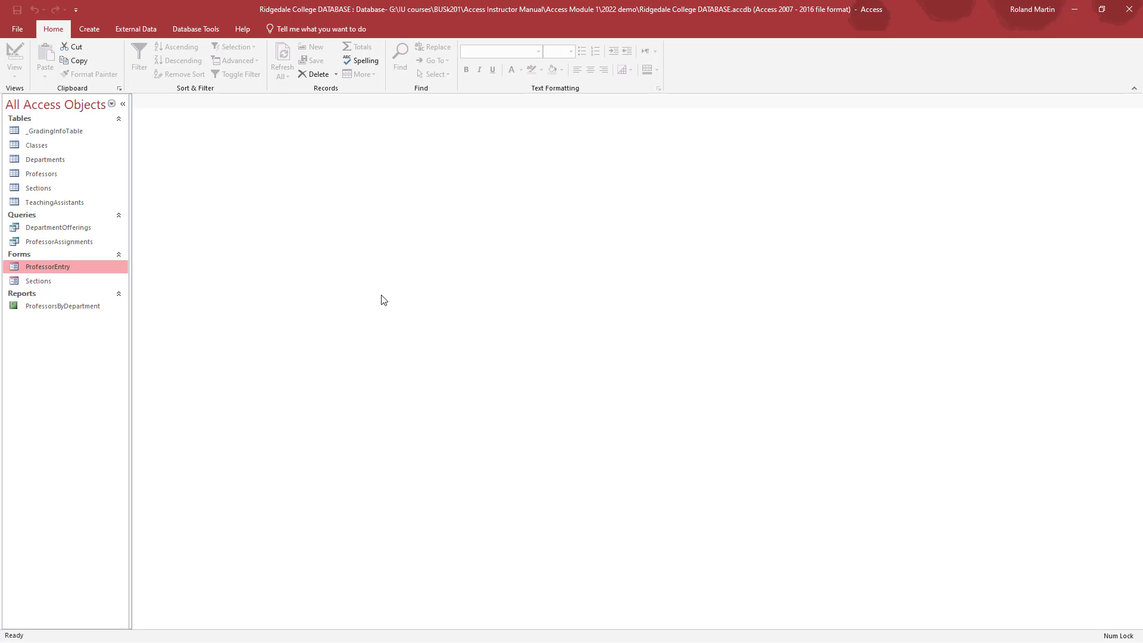
- Start a new query with the Simple Query Wizard and include all fields from the Classes table
click(87, 30)
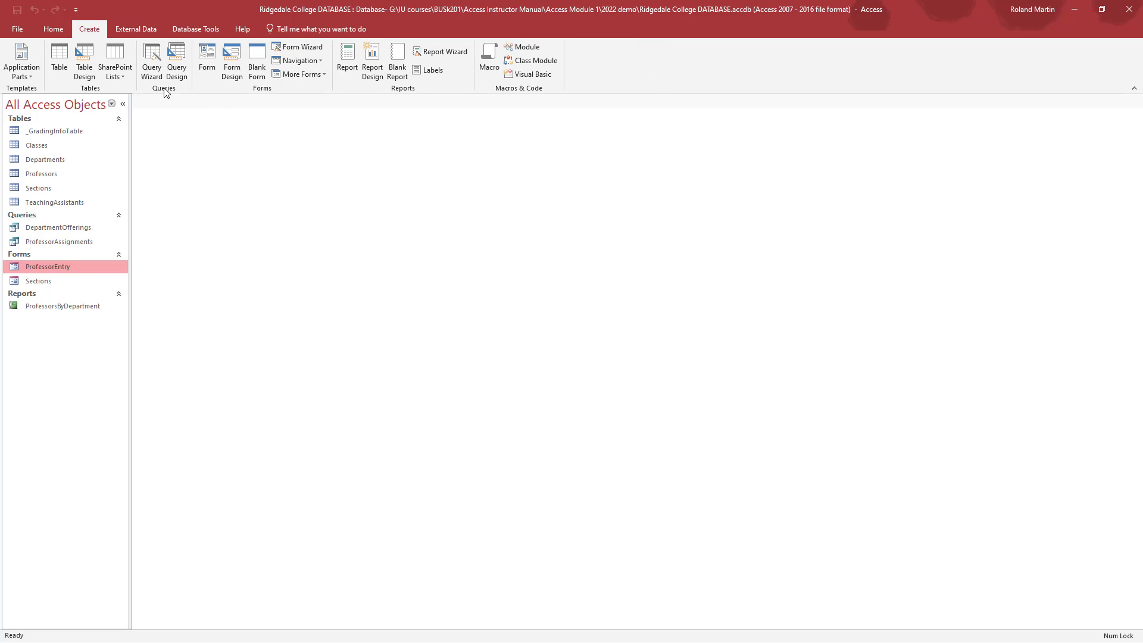
click(156, 57)
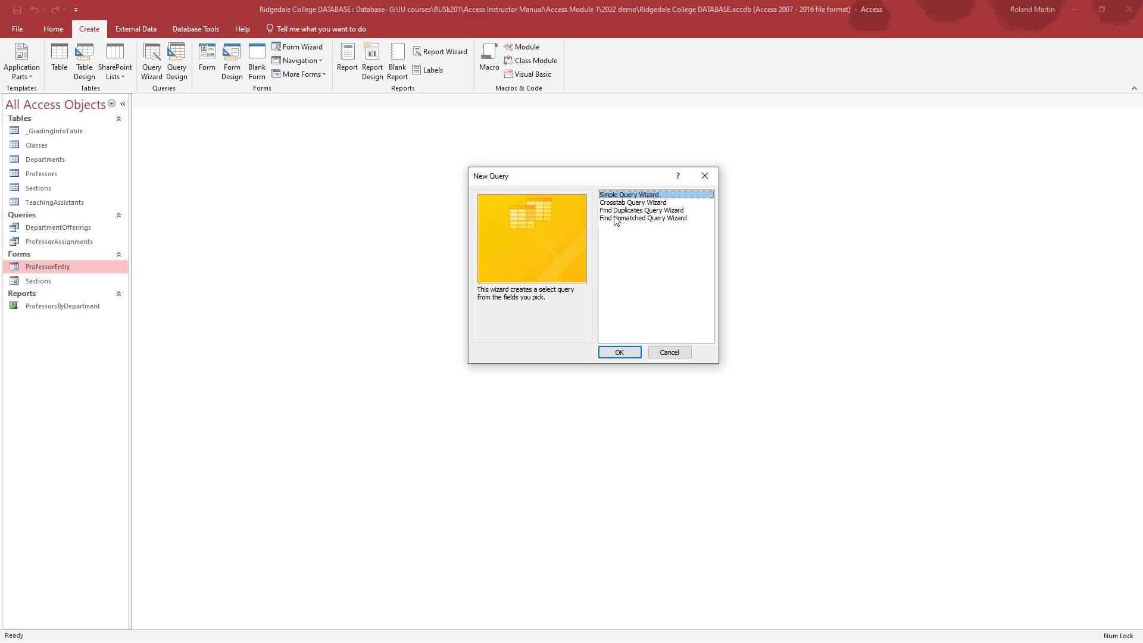
click(620, 352)
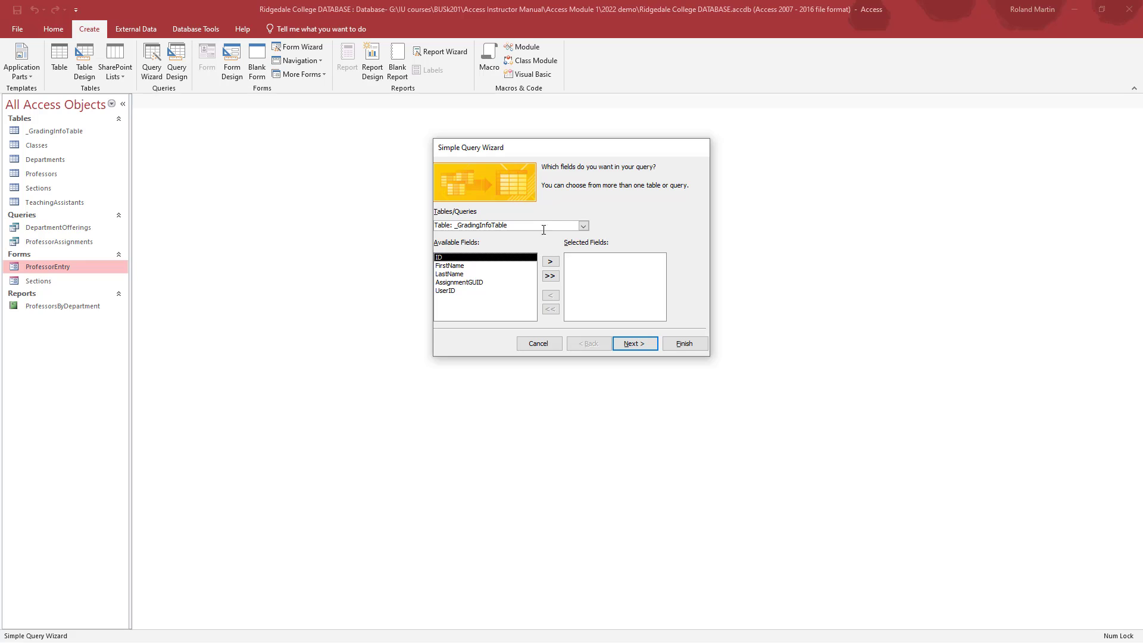
click(584, 226)
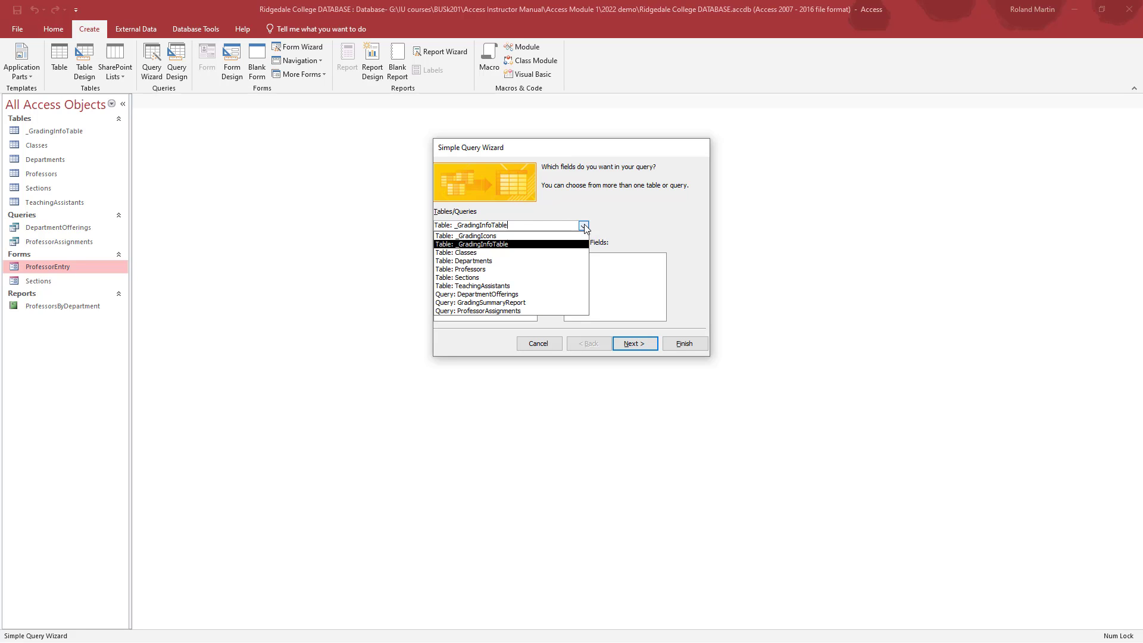
click(468, 254)
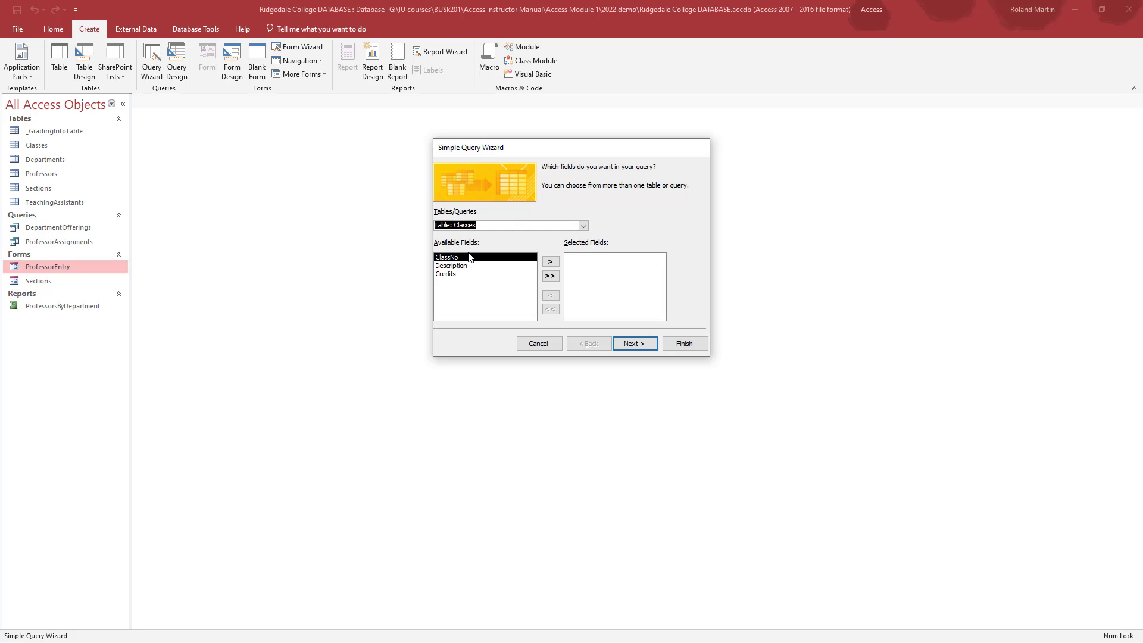
click(553, 277)
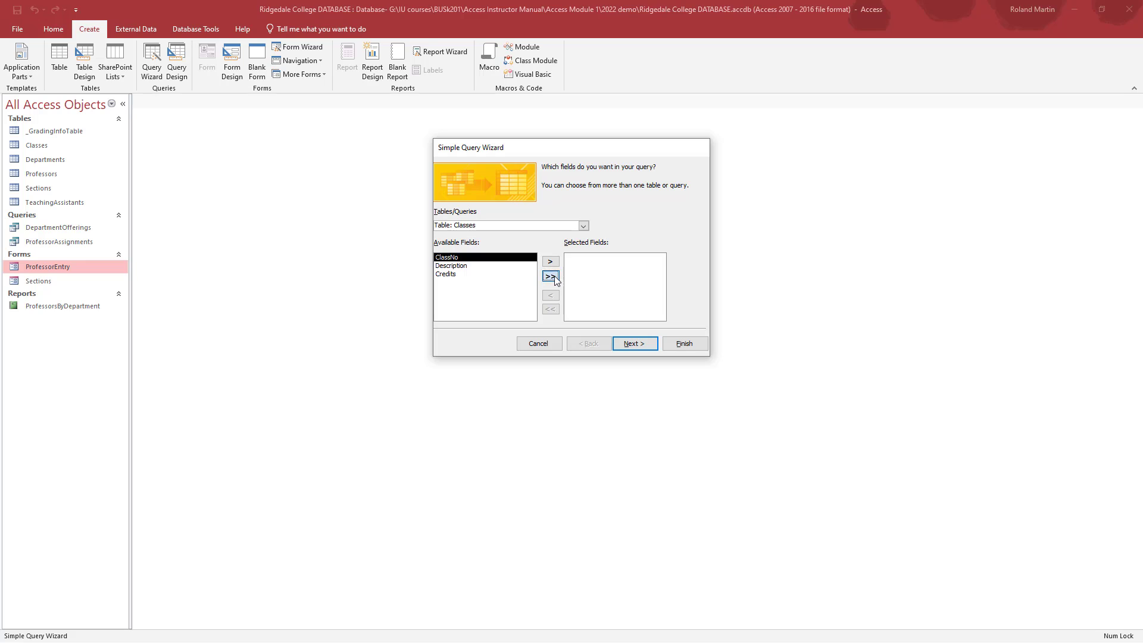
click(634, 344)
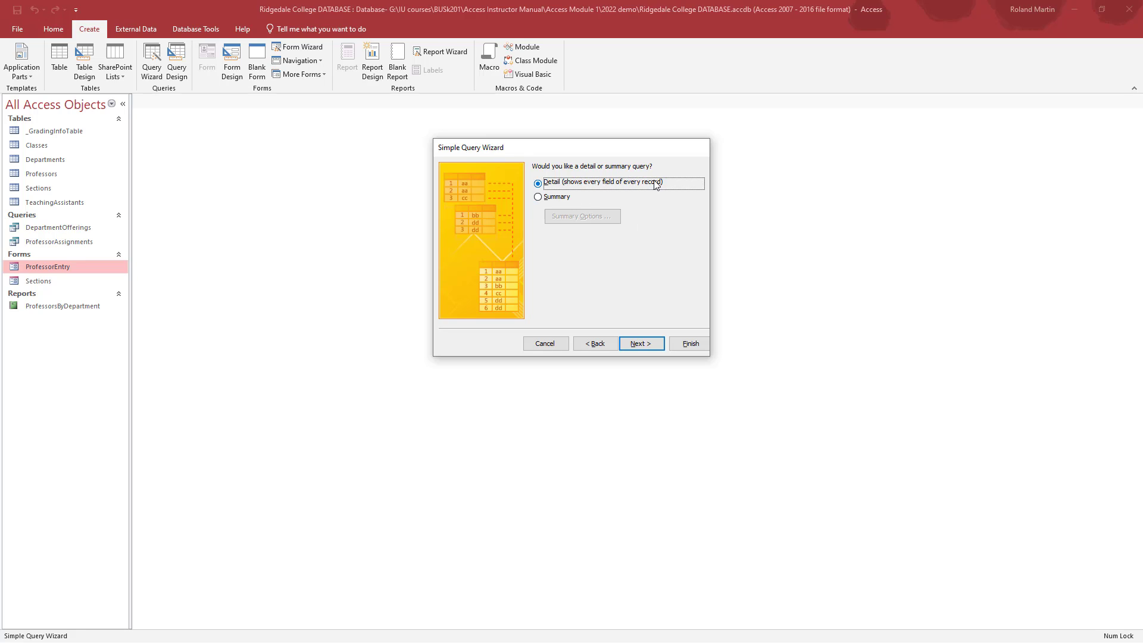
- Create it as a detail query with the title ClassesListing and open it to view the information
click(649, 345)
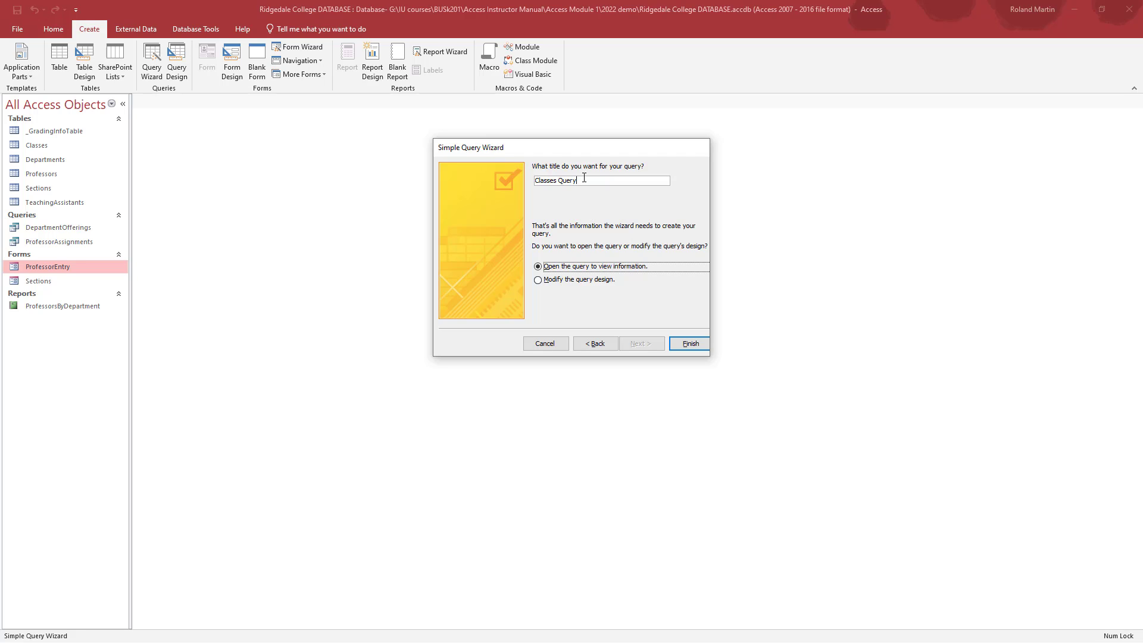
drag(584, 177, 558, 172)
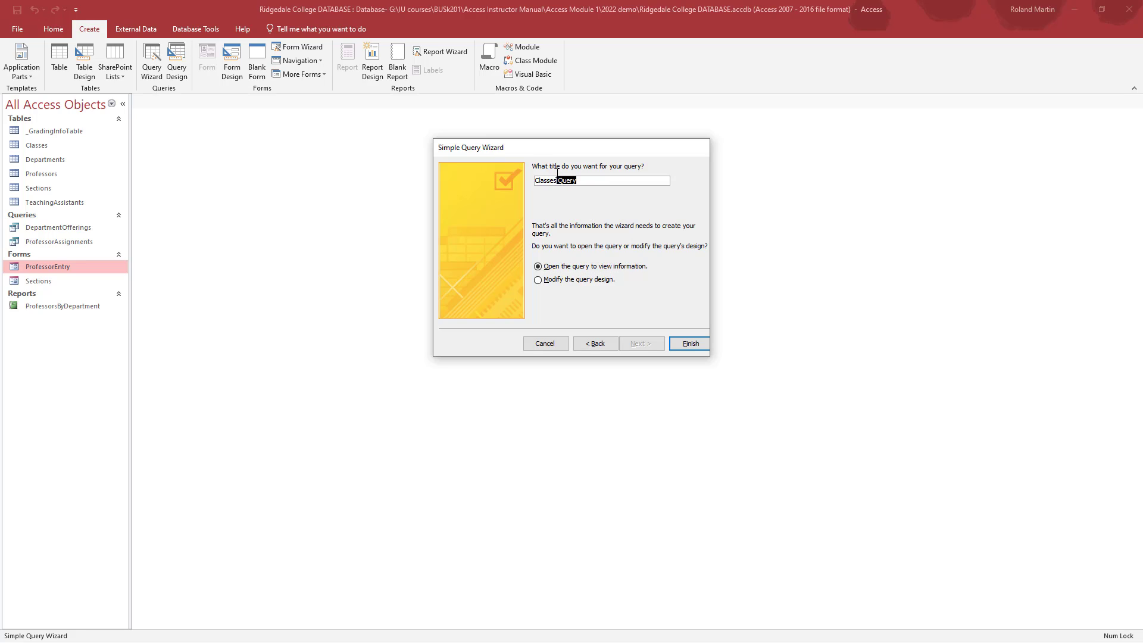
key(BackSpace)
text(Listing)
click(700, 346)
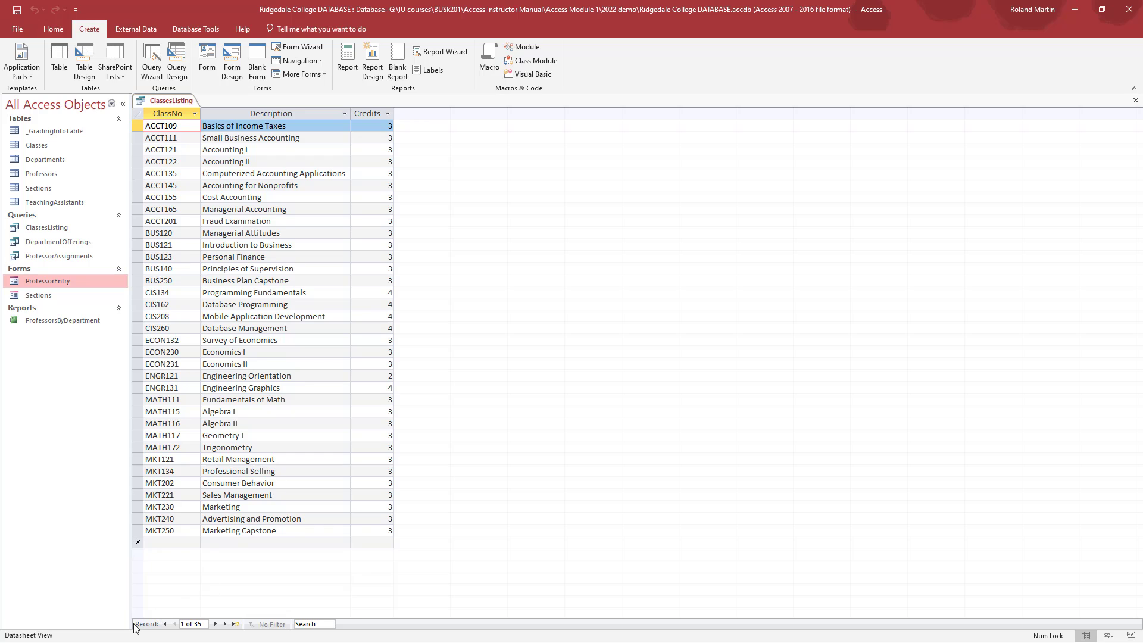
- Examine the sort options of the Description field in the query's Design View, return to Datasheet View, and close the query
click(1135, 636)
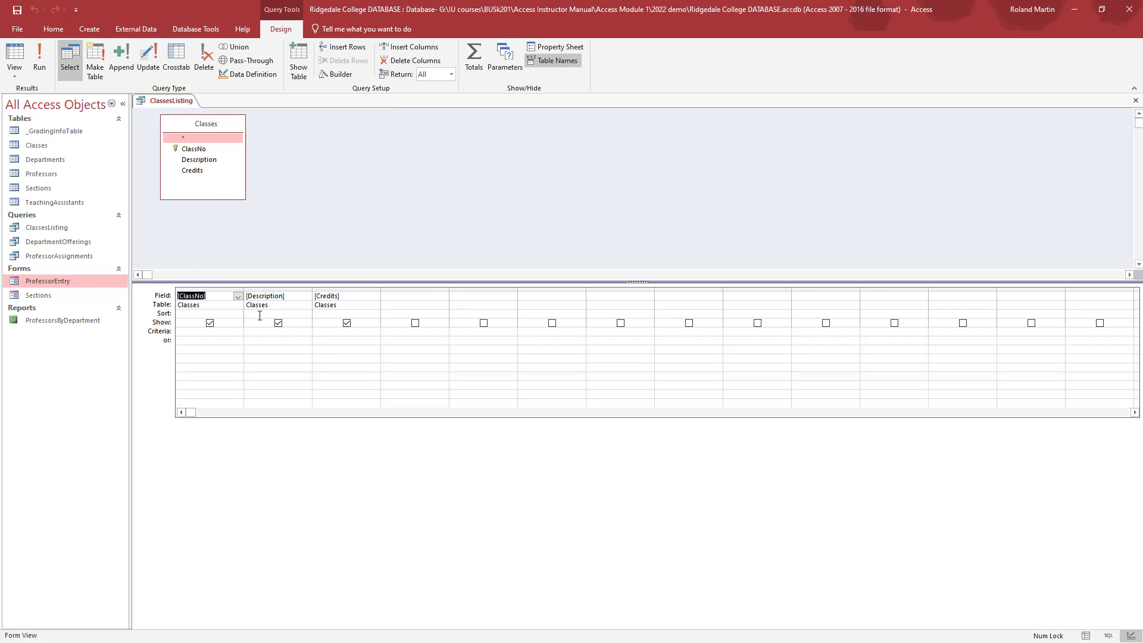
click(306, 314)
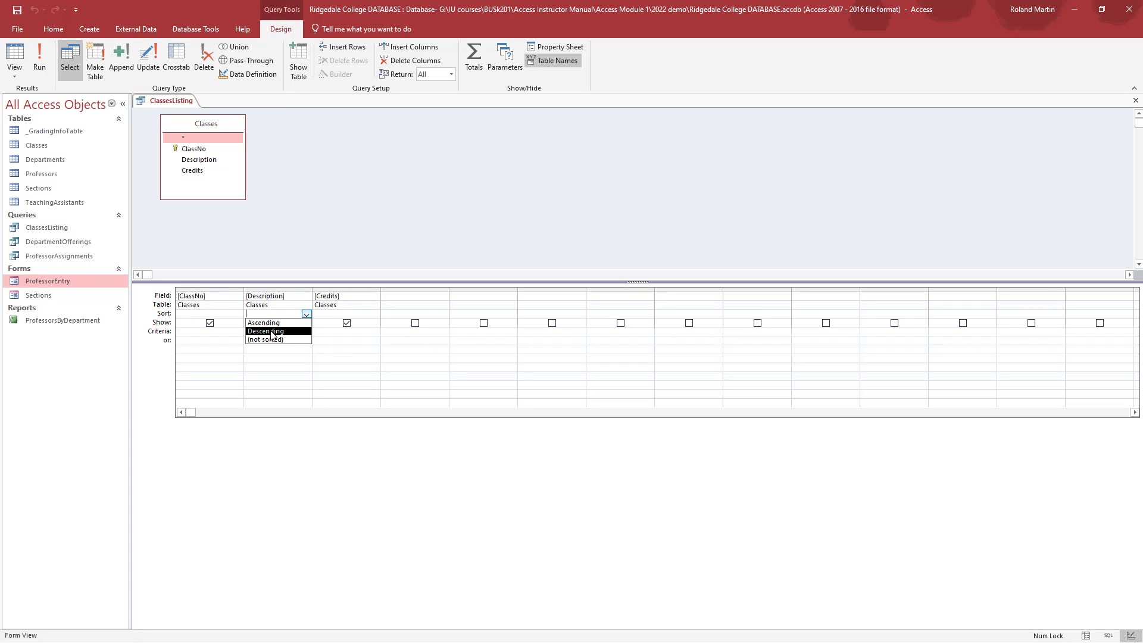
click(370, 210)
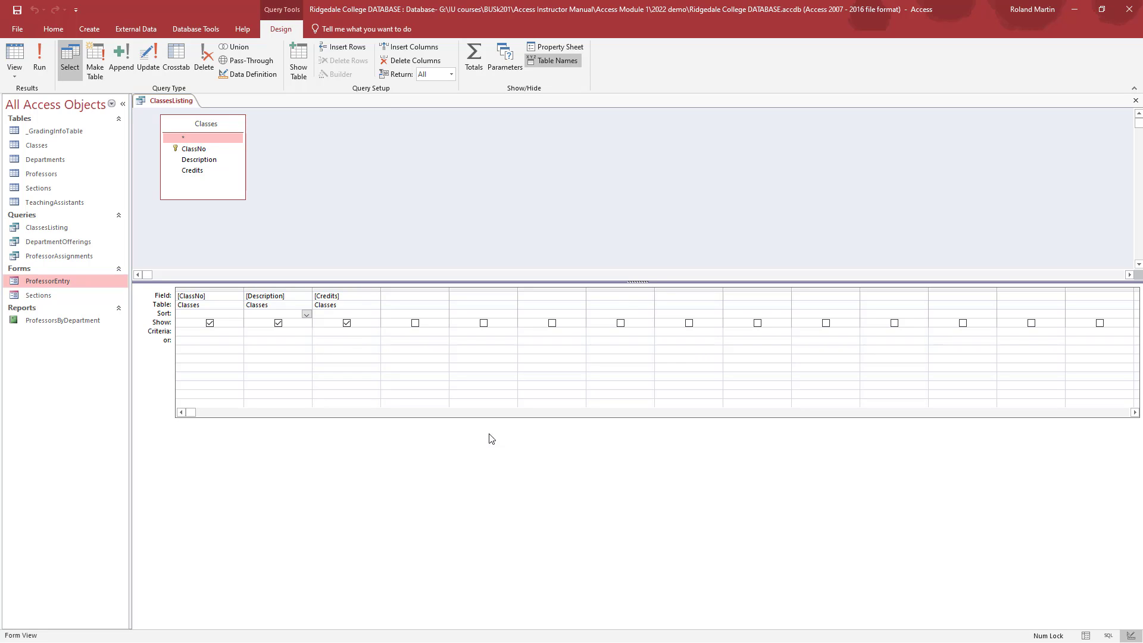
click(1085, 635)
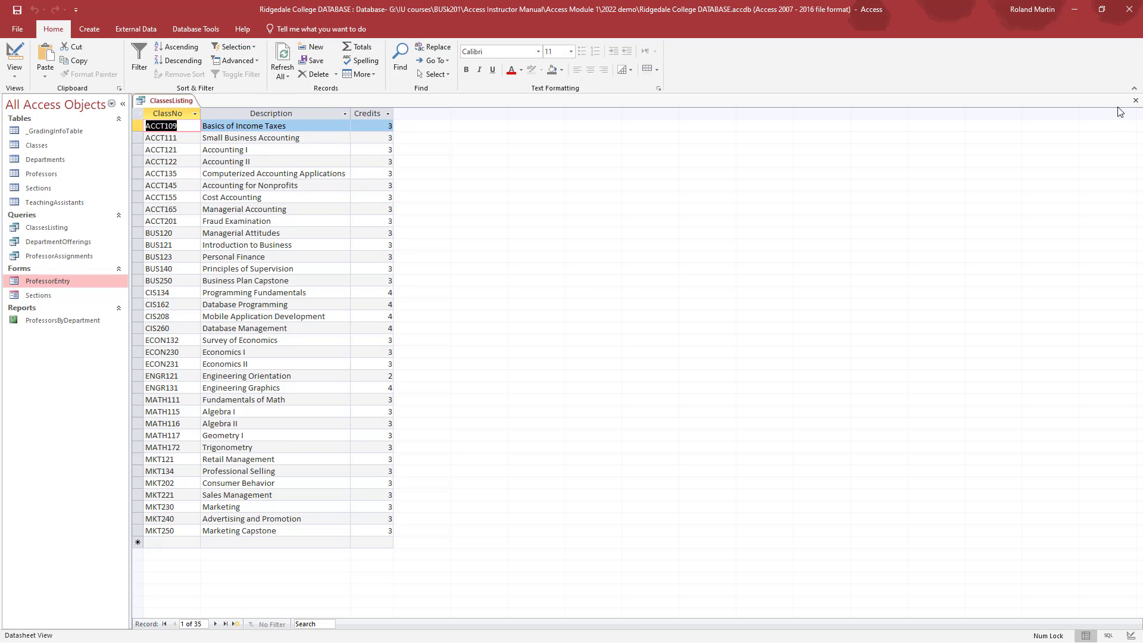
click(1136, 103)
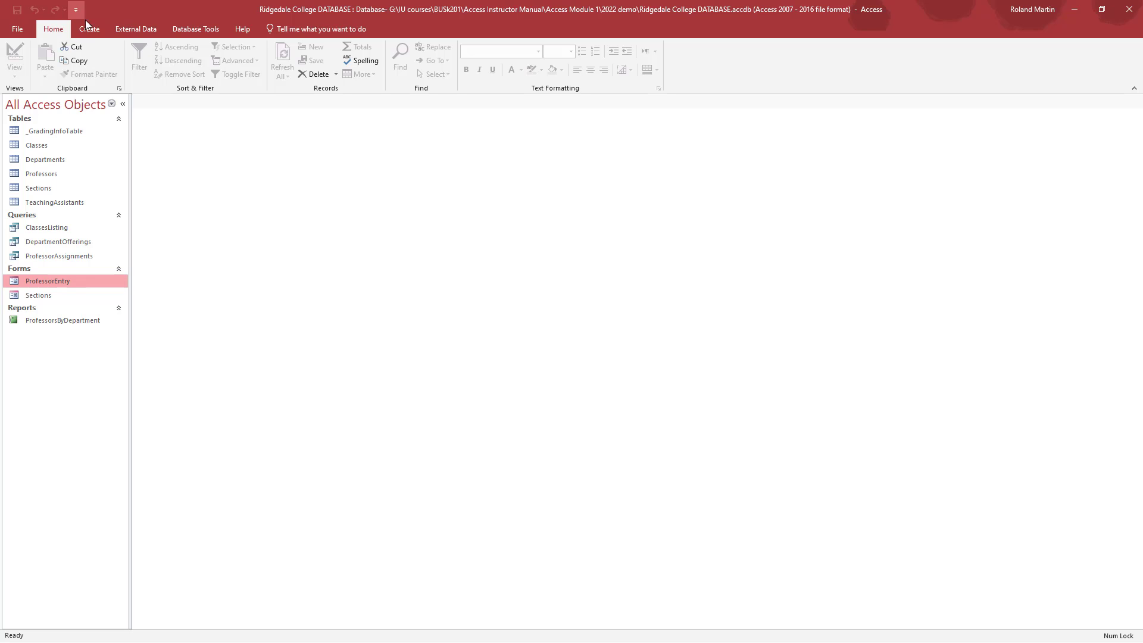
- Start a new report with the Report Wizard and include all fields from the Classes table
click(94, 34)
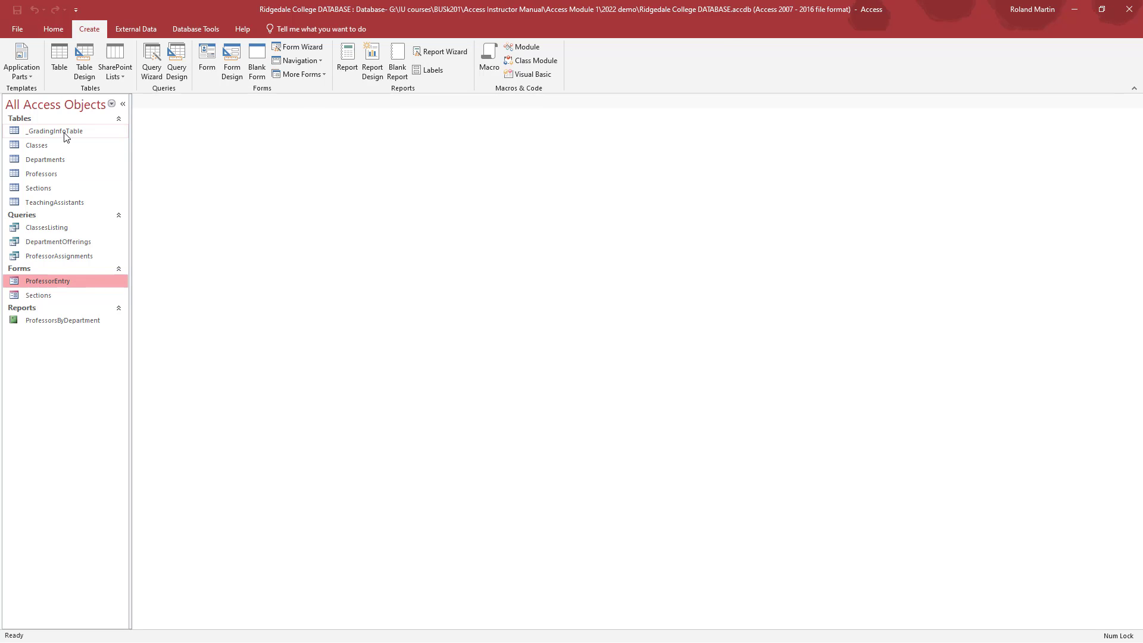
click(55, 144)
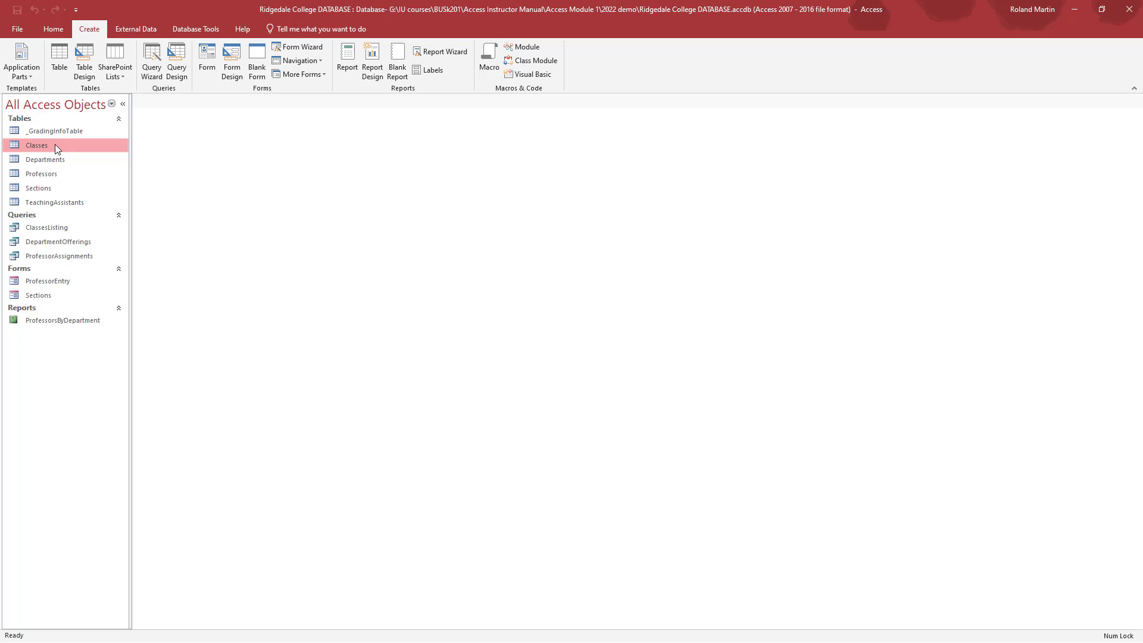
click(455, 57)
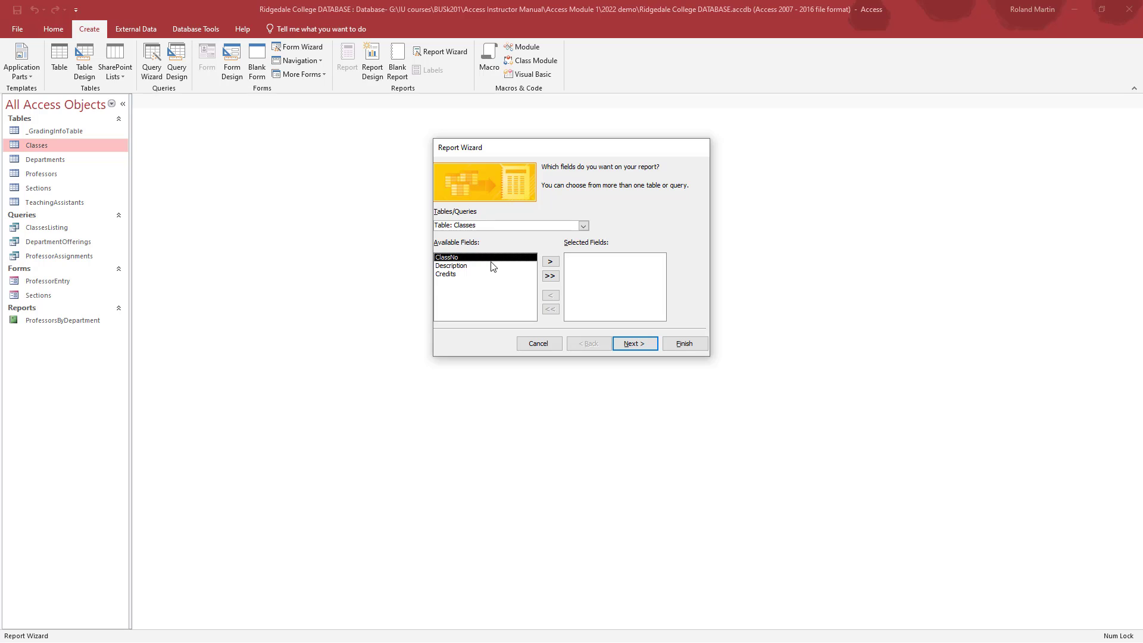
click(553, 278)
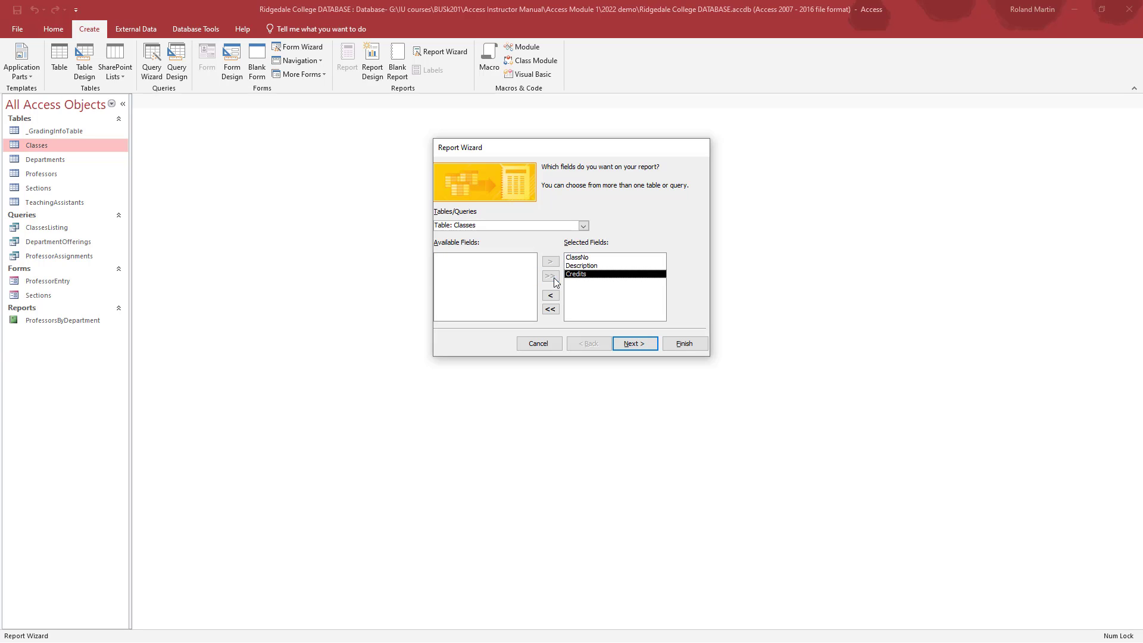
click(635, 344)
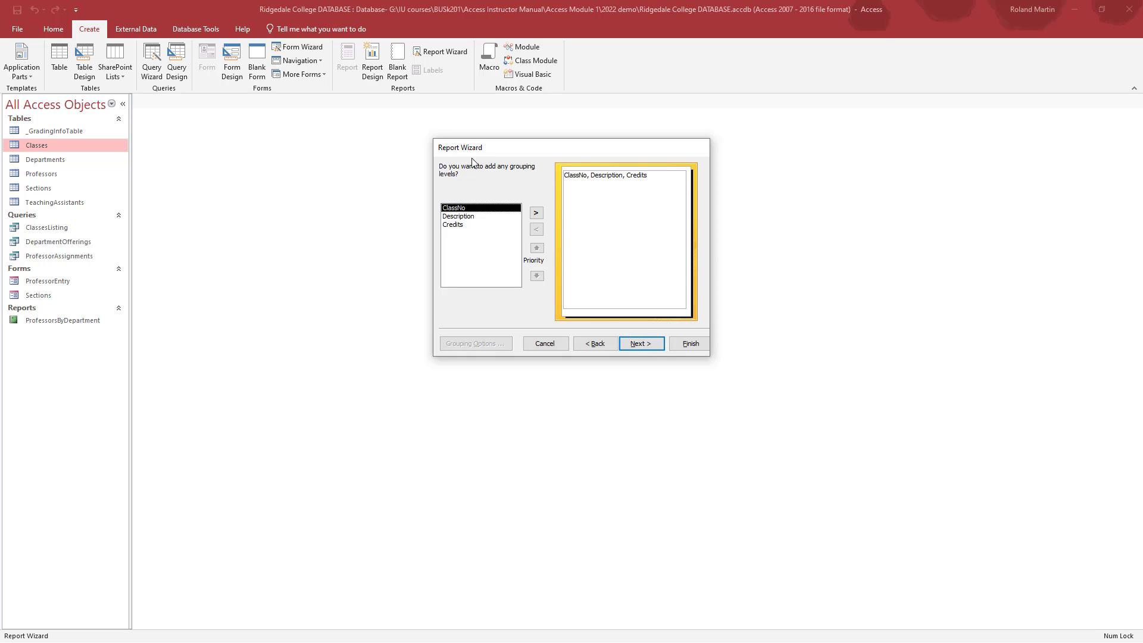
- Add no grouping levels to the report and sort its records by ClassNo in ascending order
click(633, 344)
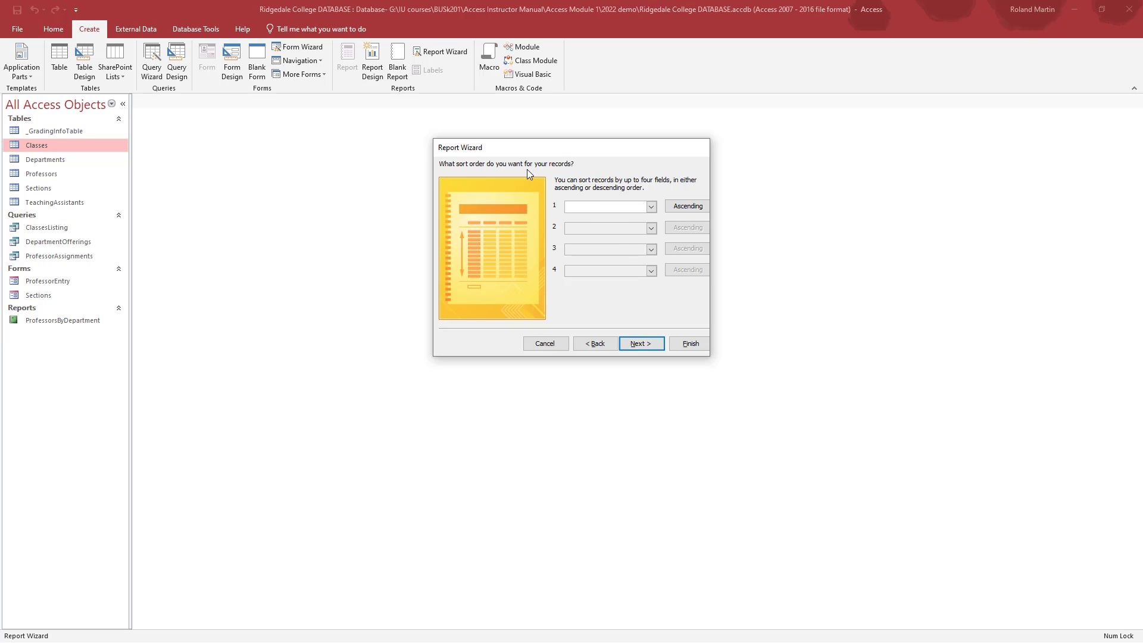
click(651, 207)
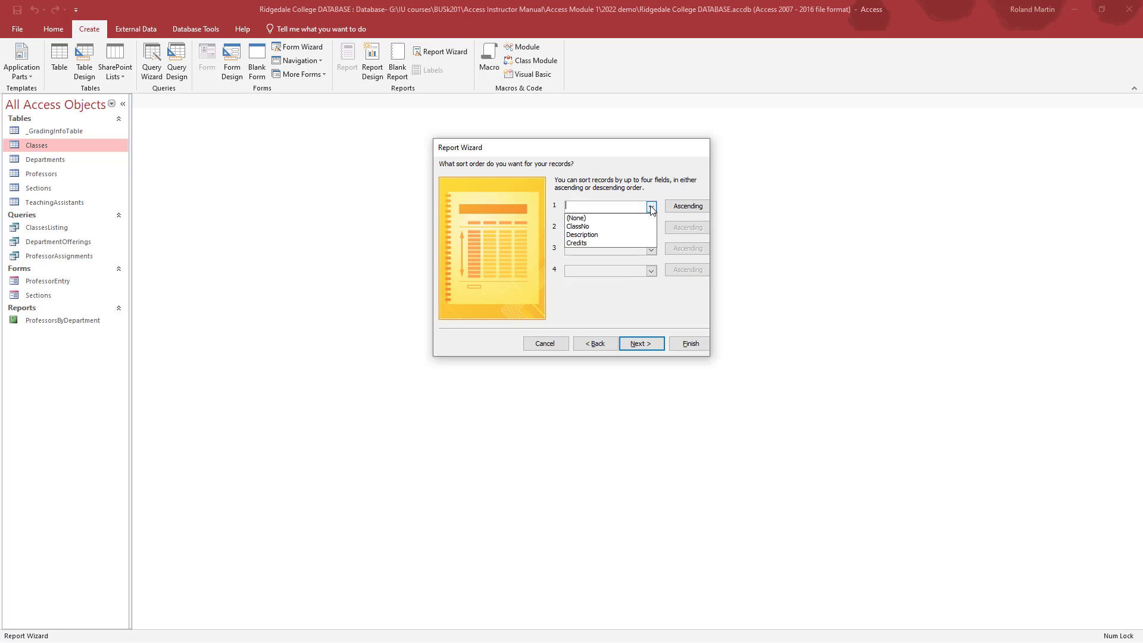
click(606, 226)
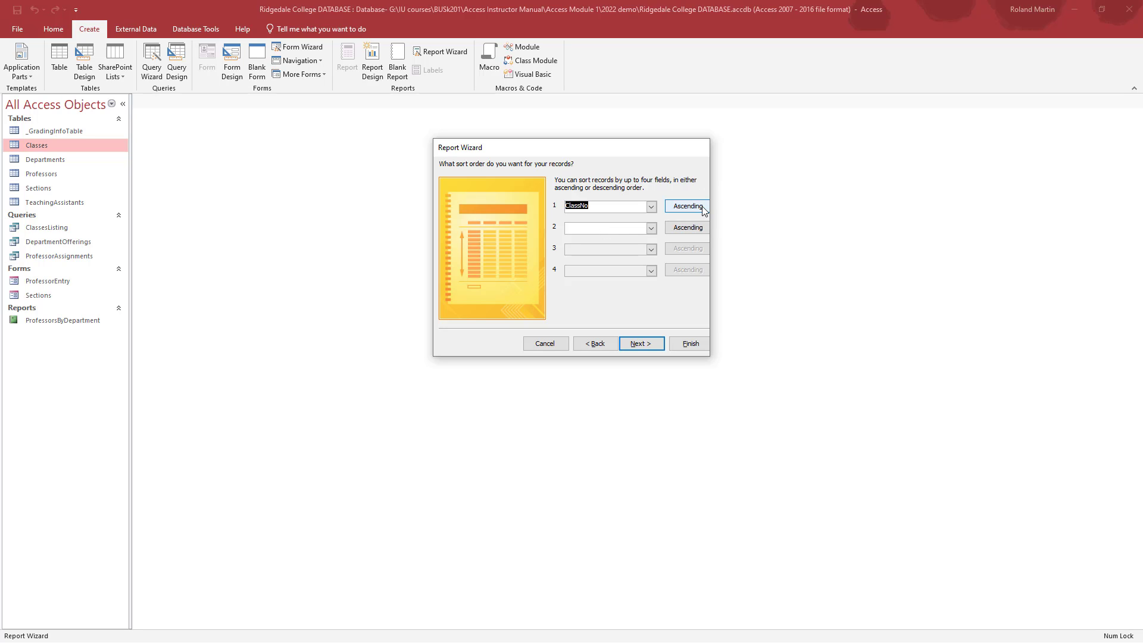
click(643, 347)
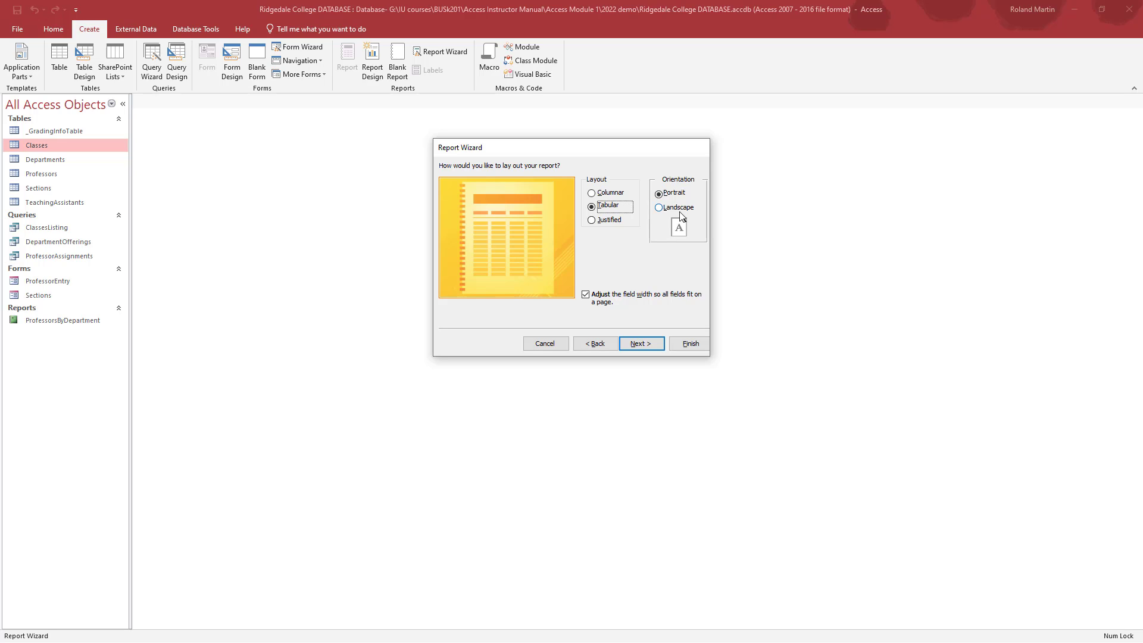
- Create the report with a Tabular layout, Portrait orientation and the title Classes, and look through its first preview page
click(642, 344)
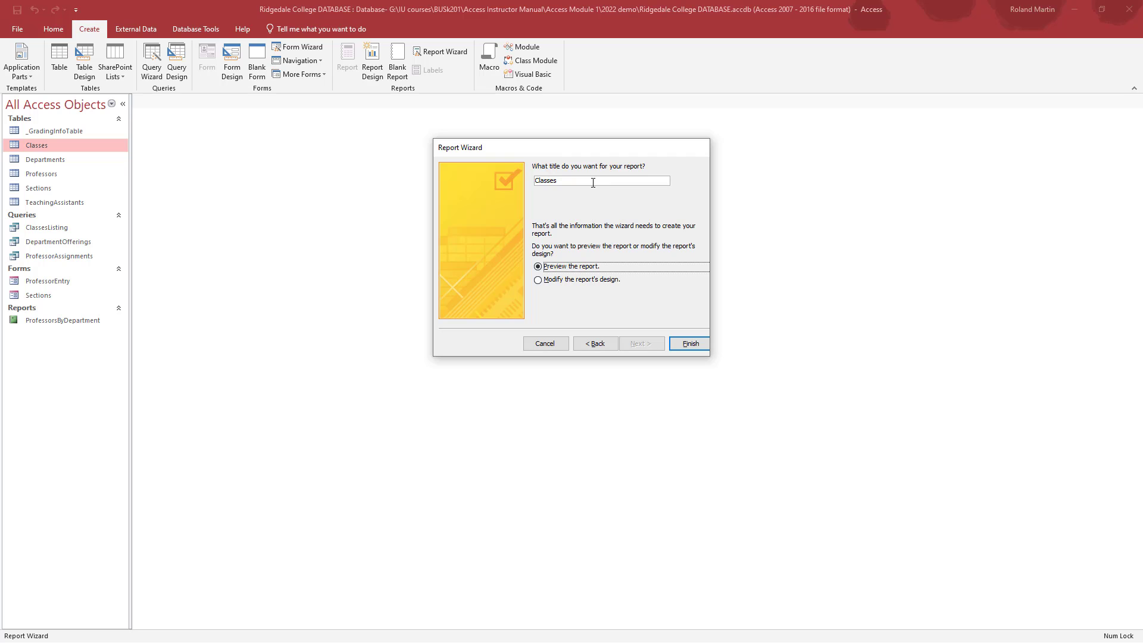
click(703, 344)
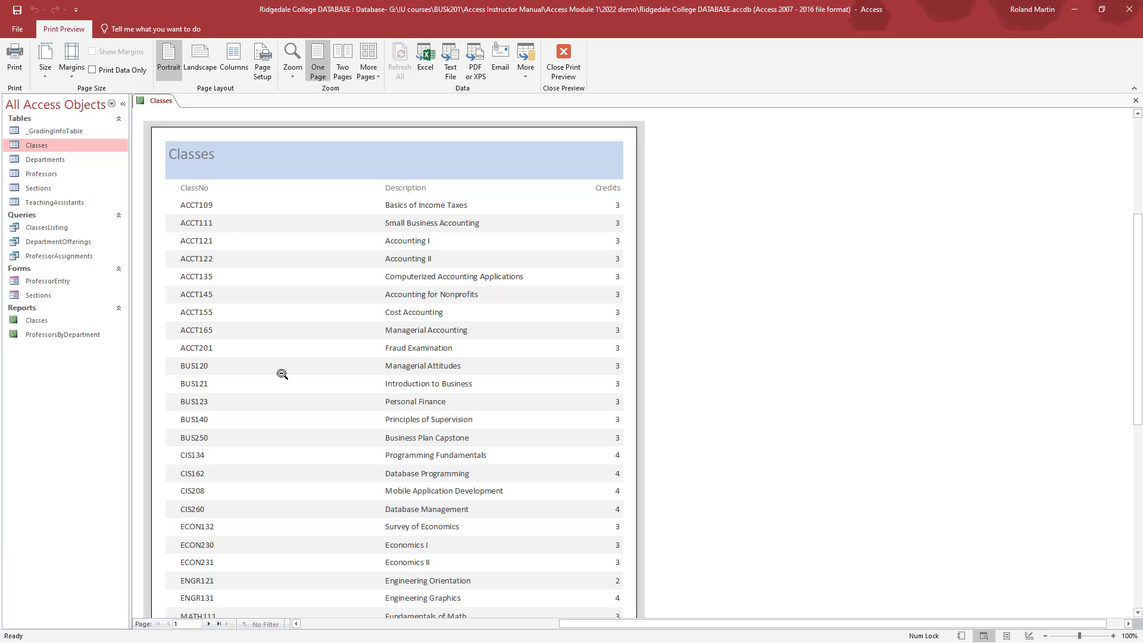
scroll(282, 374, down, 5)
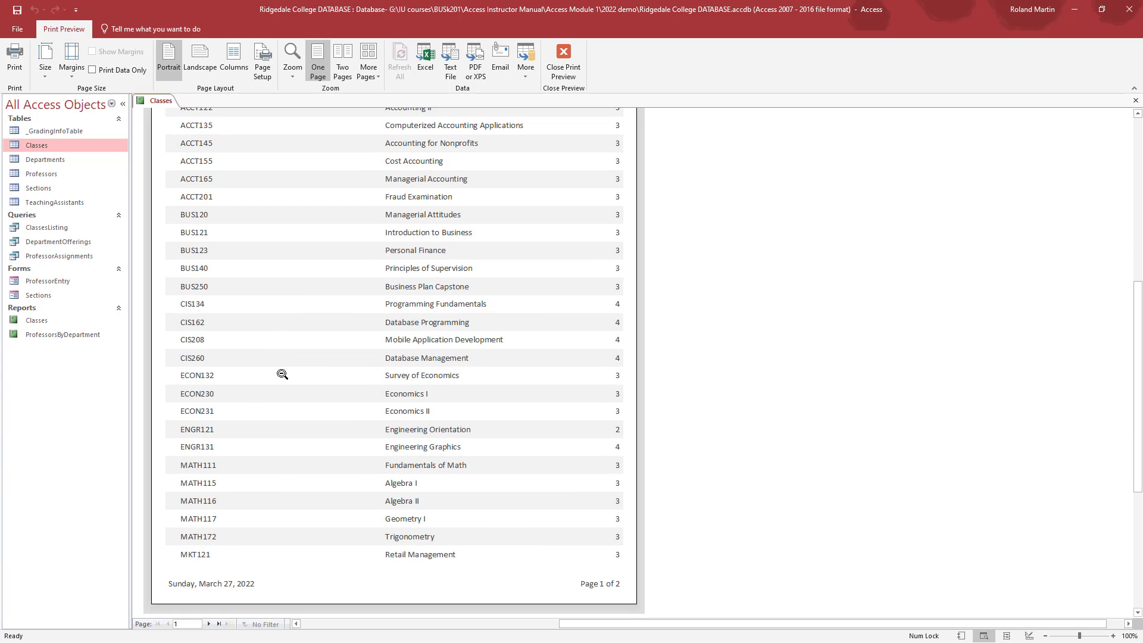
- Return to the start of the Classes report preview and close the report
scroll(281, 374, up, 5)
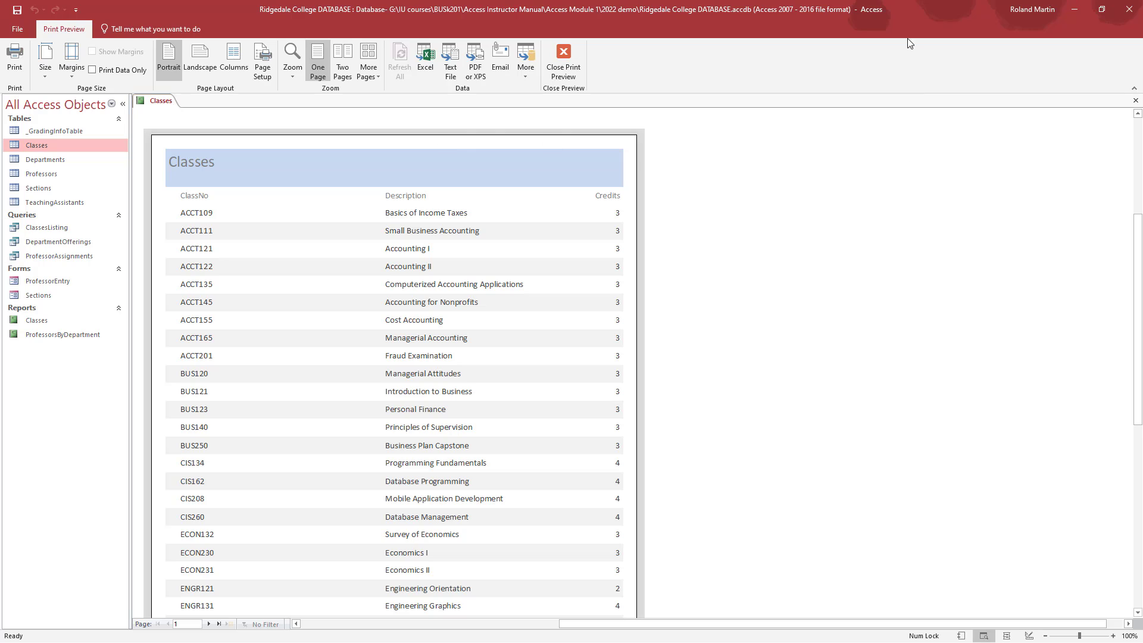
click(1136, 102)
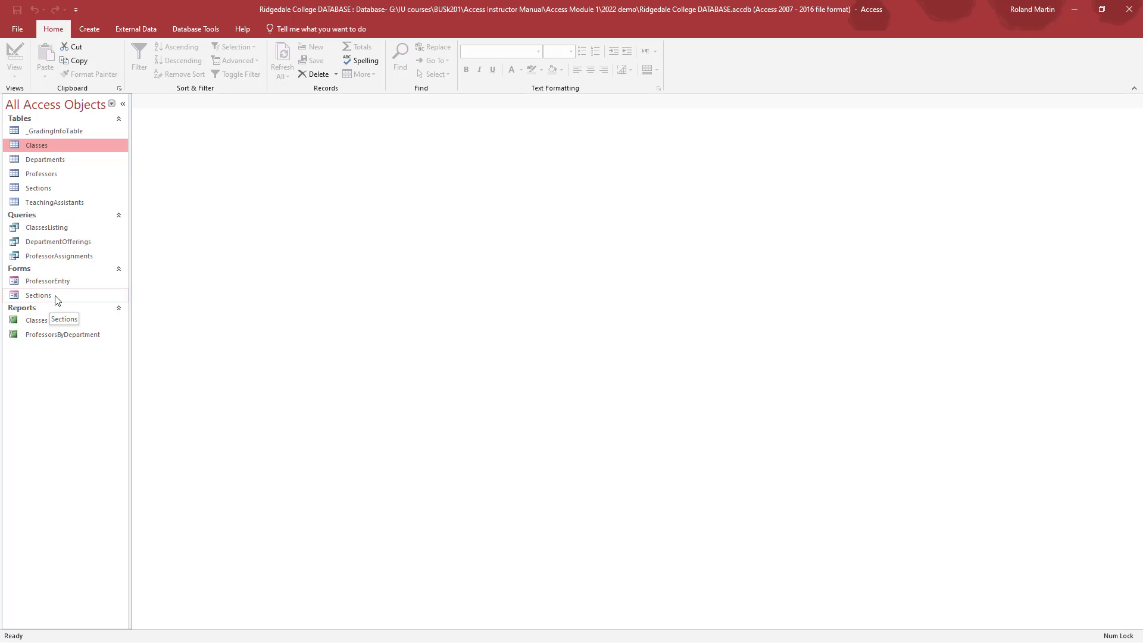
- Rename the Sections form as SectionsByProfessor
click(38, 295)
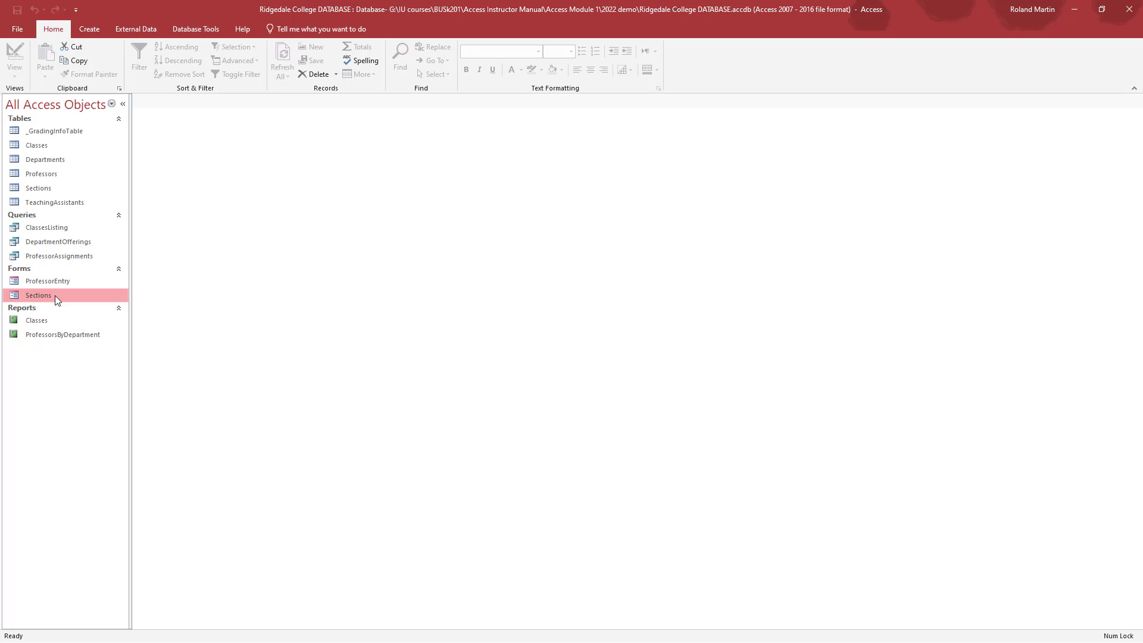
right_click(56, 297)
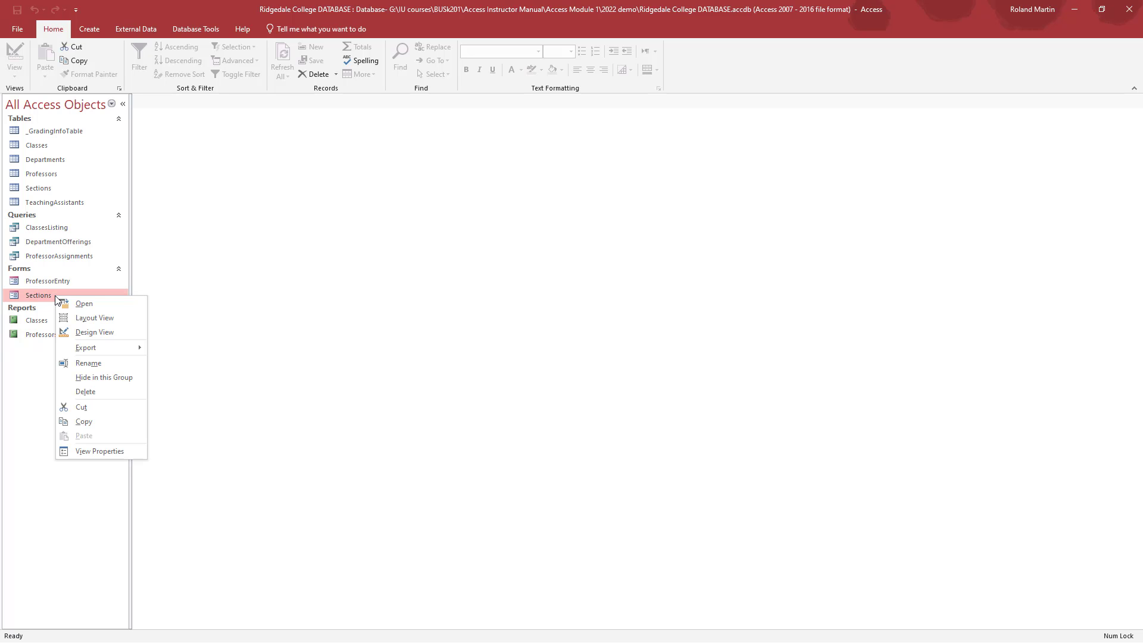
click(86, 364)
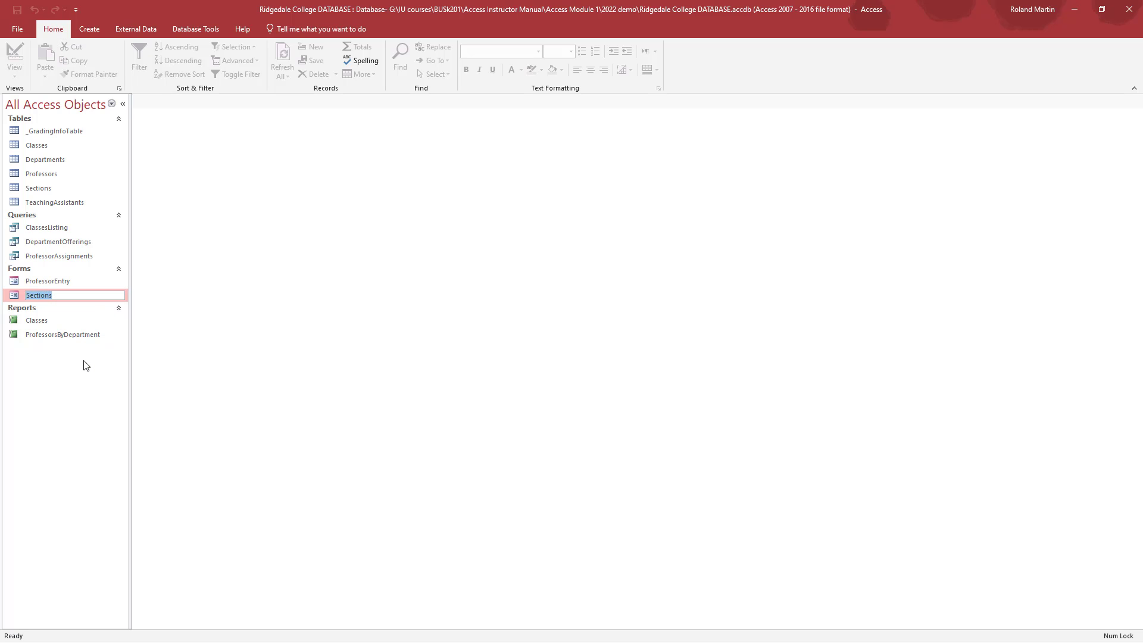
click(102, 294)
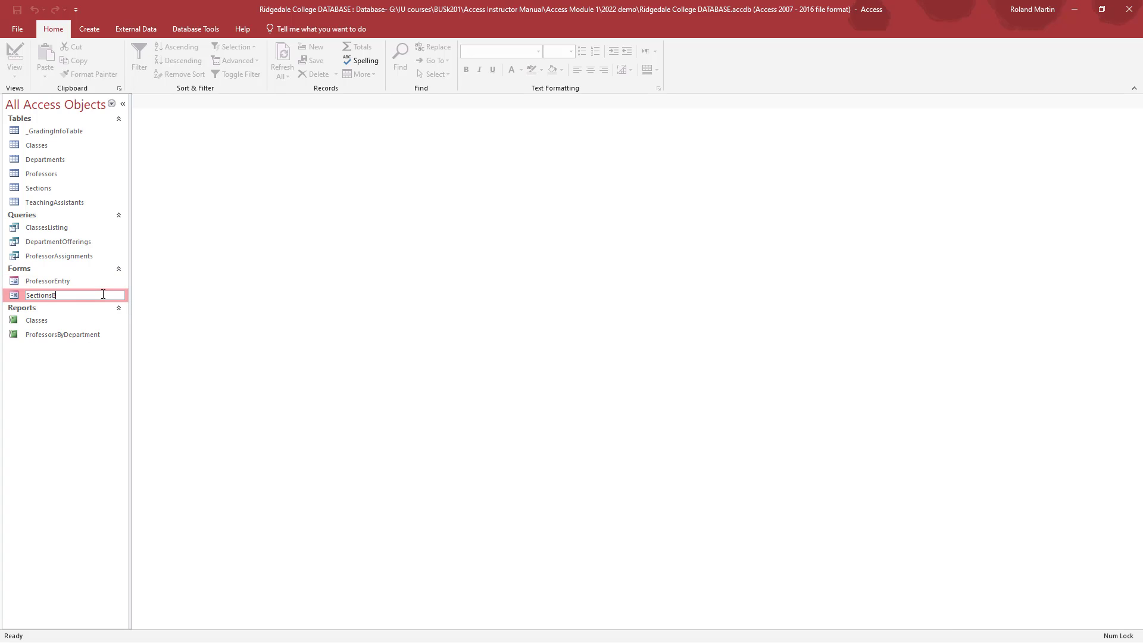
text(ByProfessor)
key(Return)
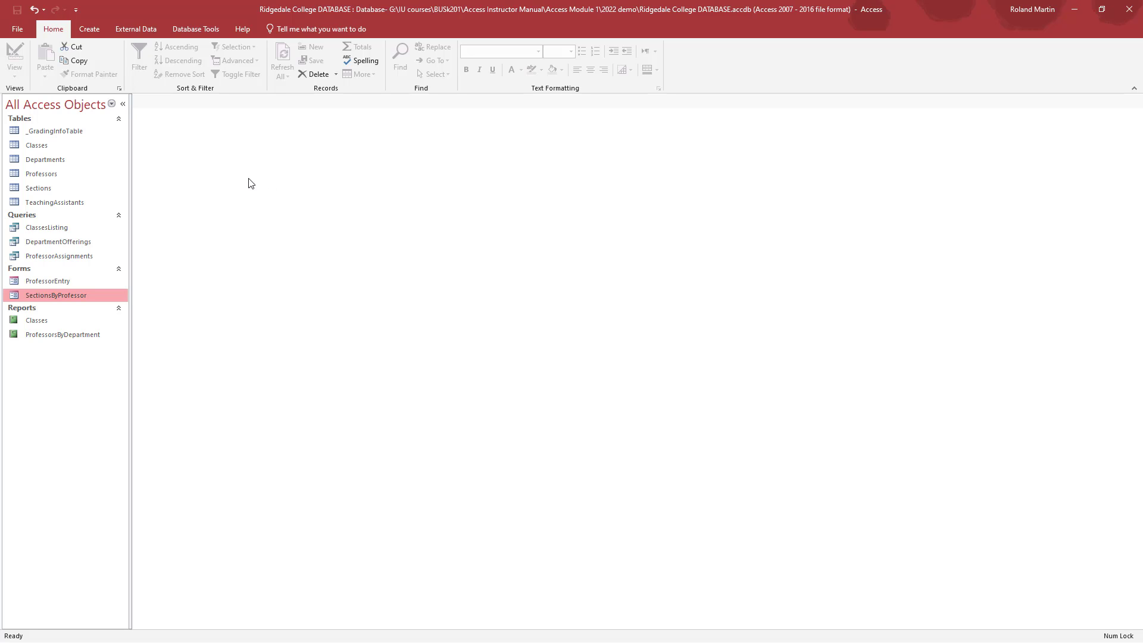
- Compact and repair the Ridgedale College database
click(18, 32)
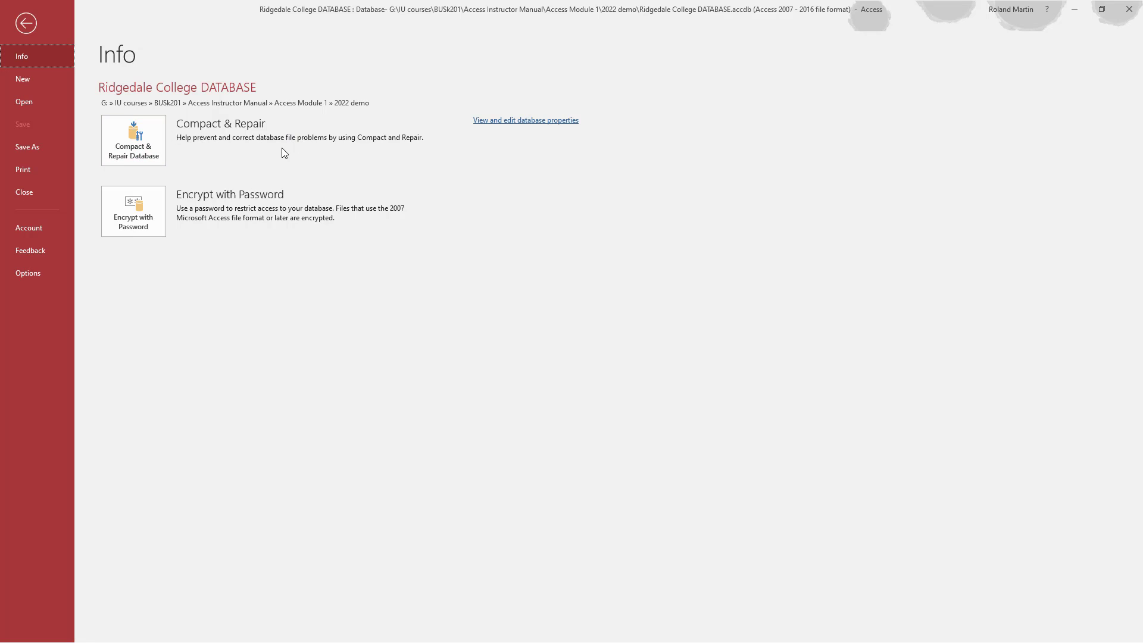
click(145, 153)
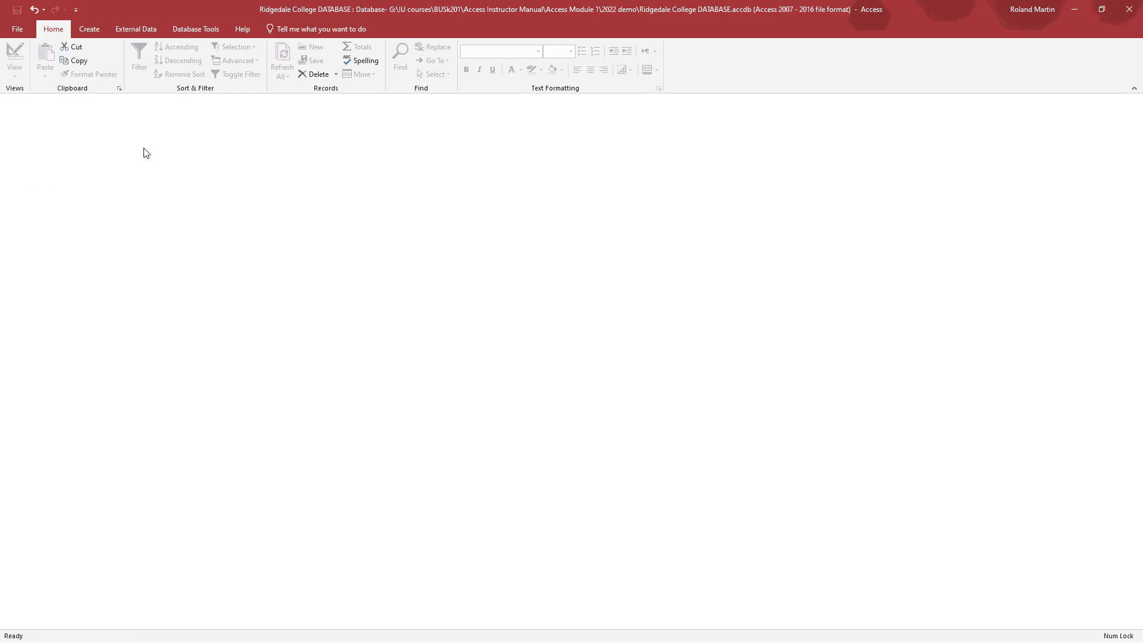